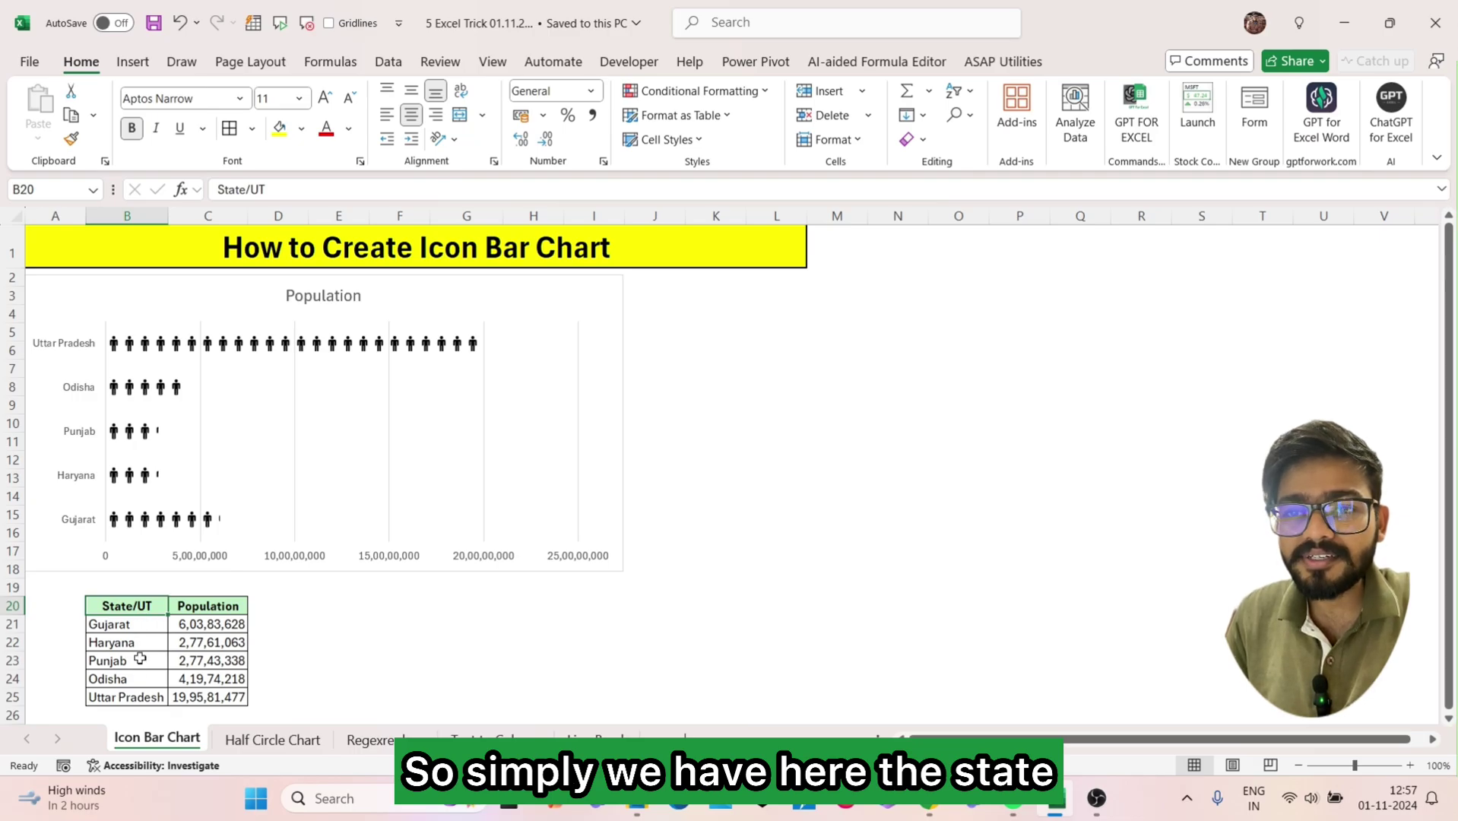
# Select the State/UT and Population table in B20:C25 as chart data.
pyautogui.moveTo(141, 606); pyautogui.dragTo(209, 697)
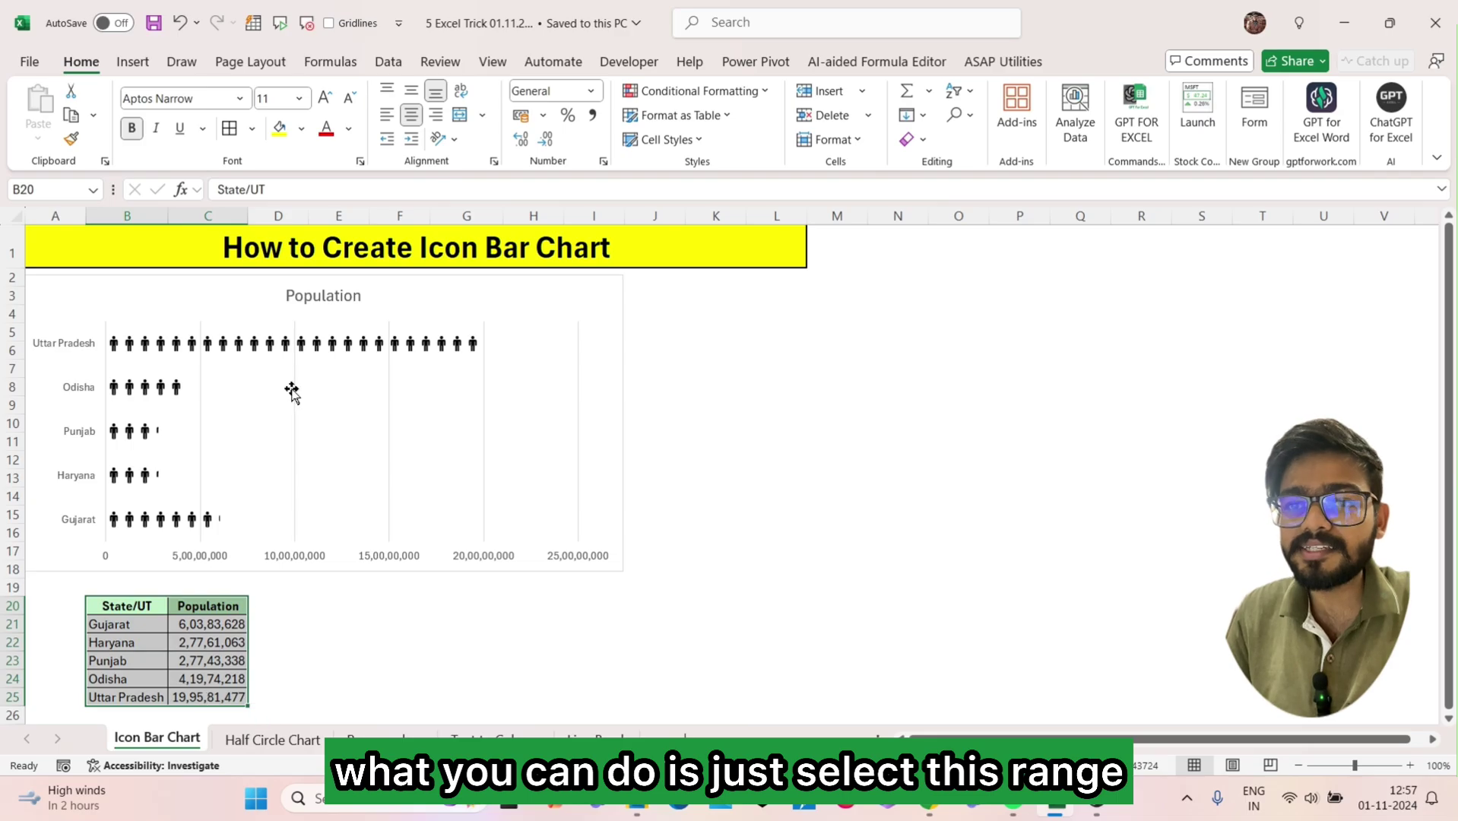
# Insert a clustered bar chart of the population data, then move and enlarge it beside the icon chart.
pyautogui.click(142, 68)
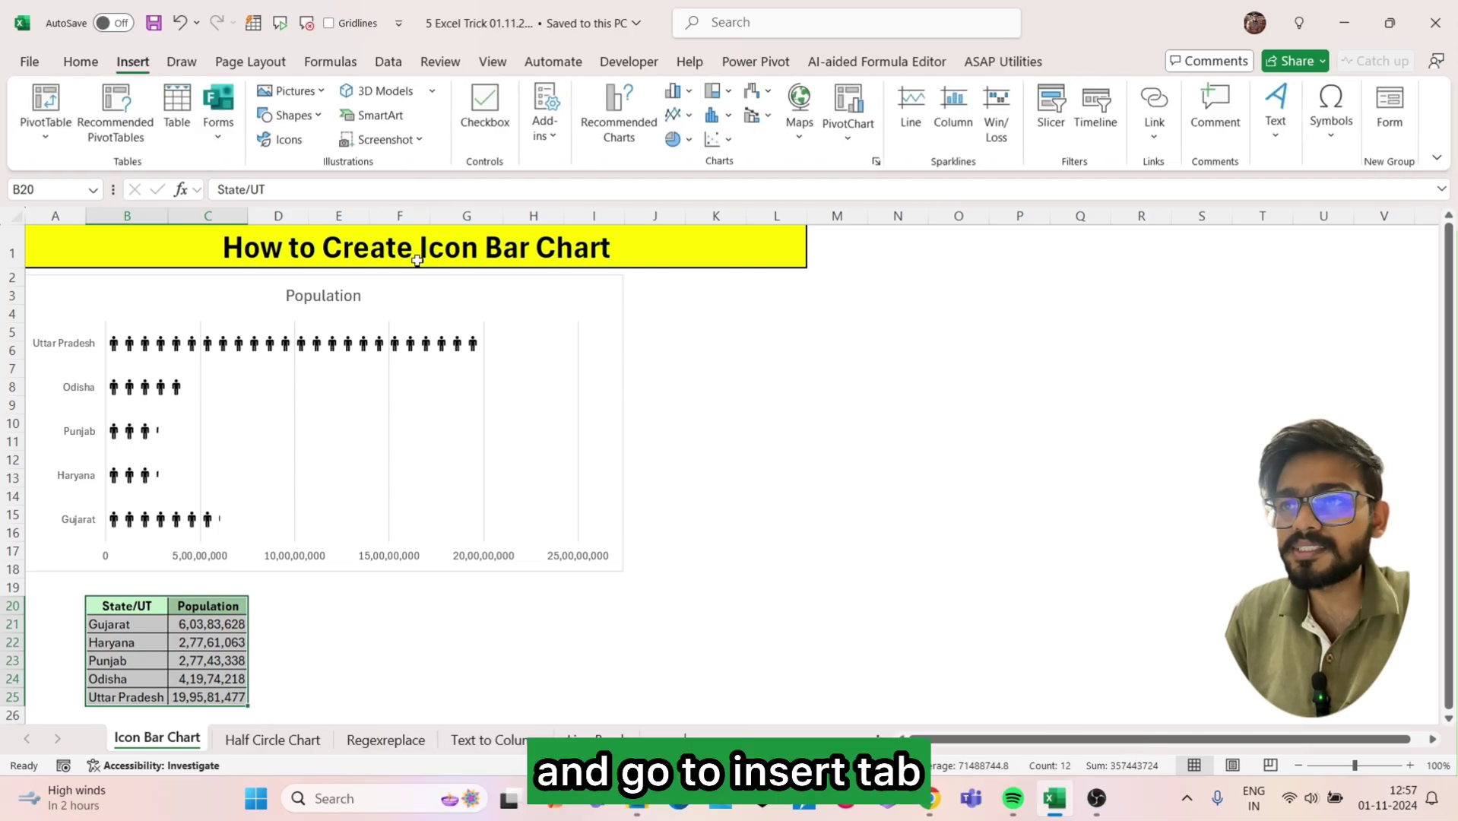
pyautogui.click(679, 91)
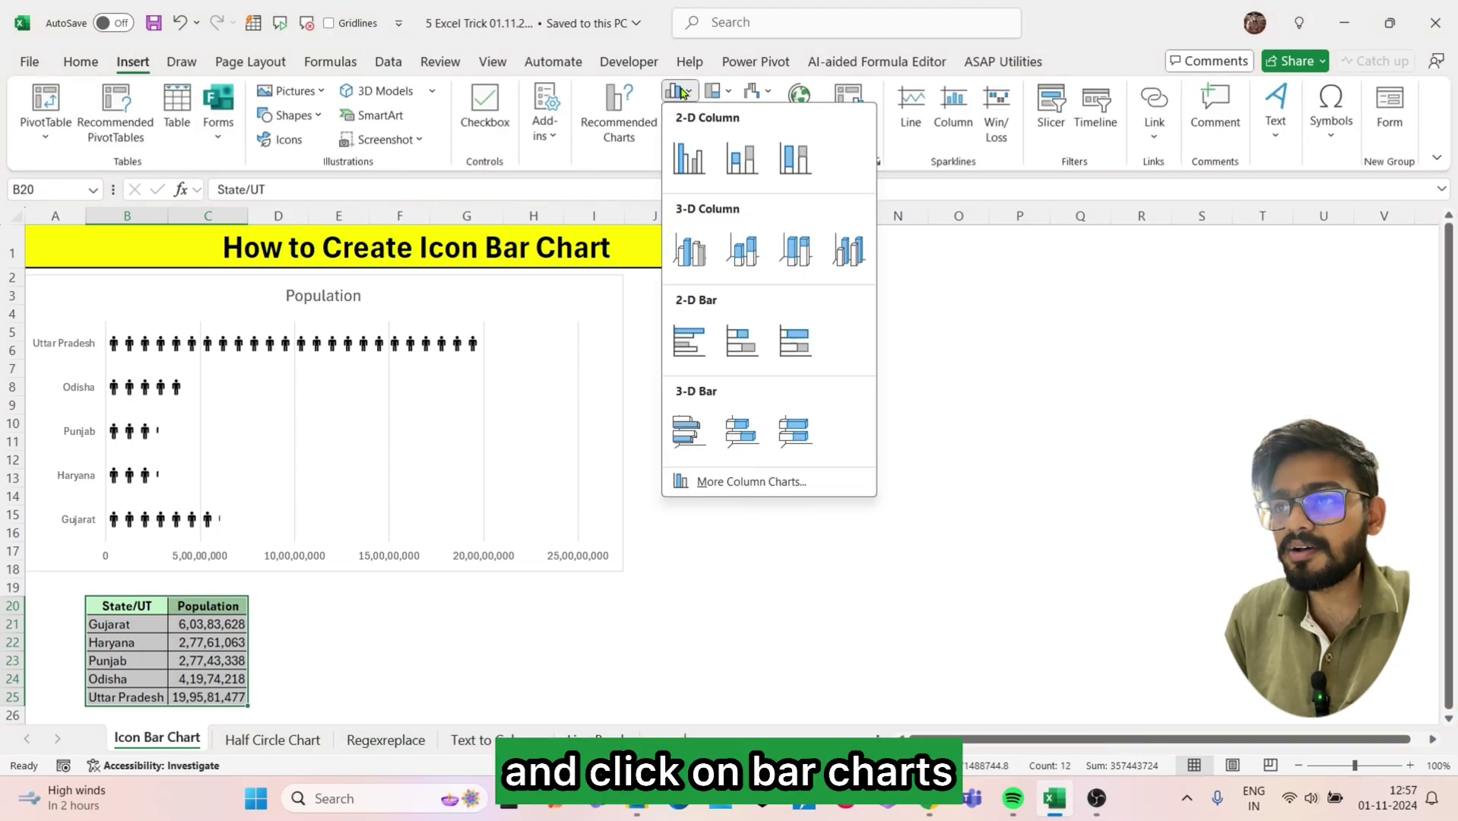
pyautogui.click(689, 343)
pyautogui.moveTo(622, 348); pyautogui.dragTo(804, 287)
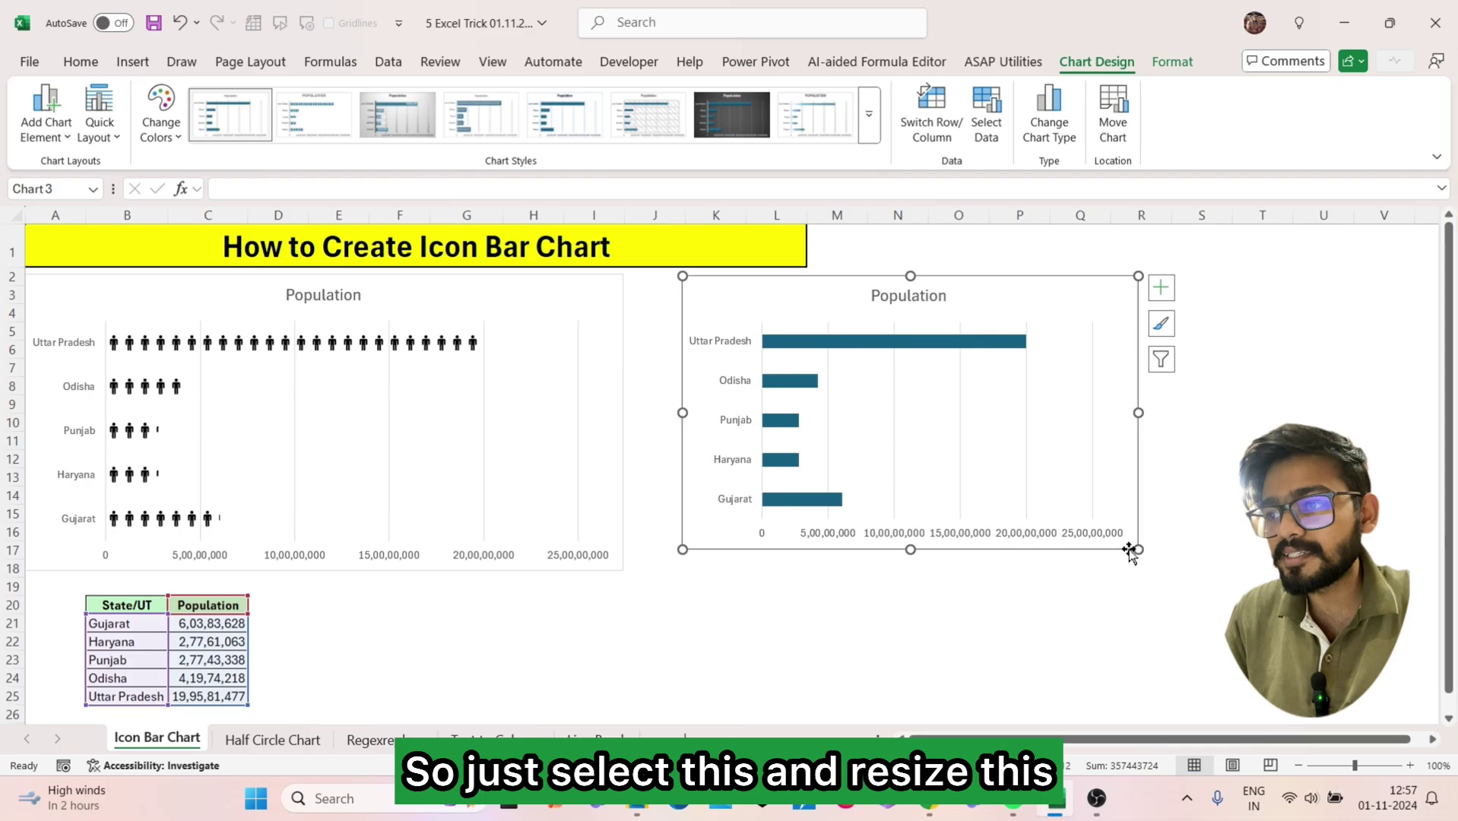
pyautogui.moveTo(1138, 548); pyautogui.dragTo(1208, 573)
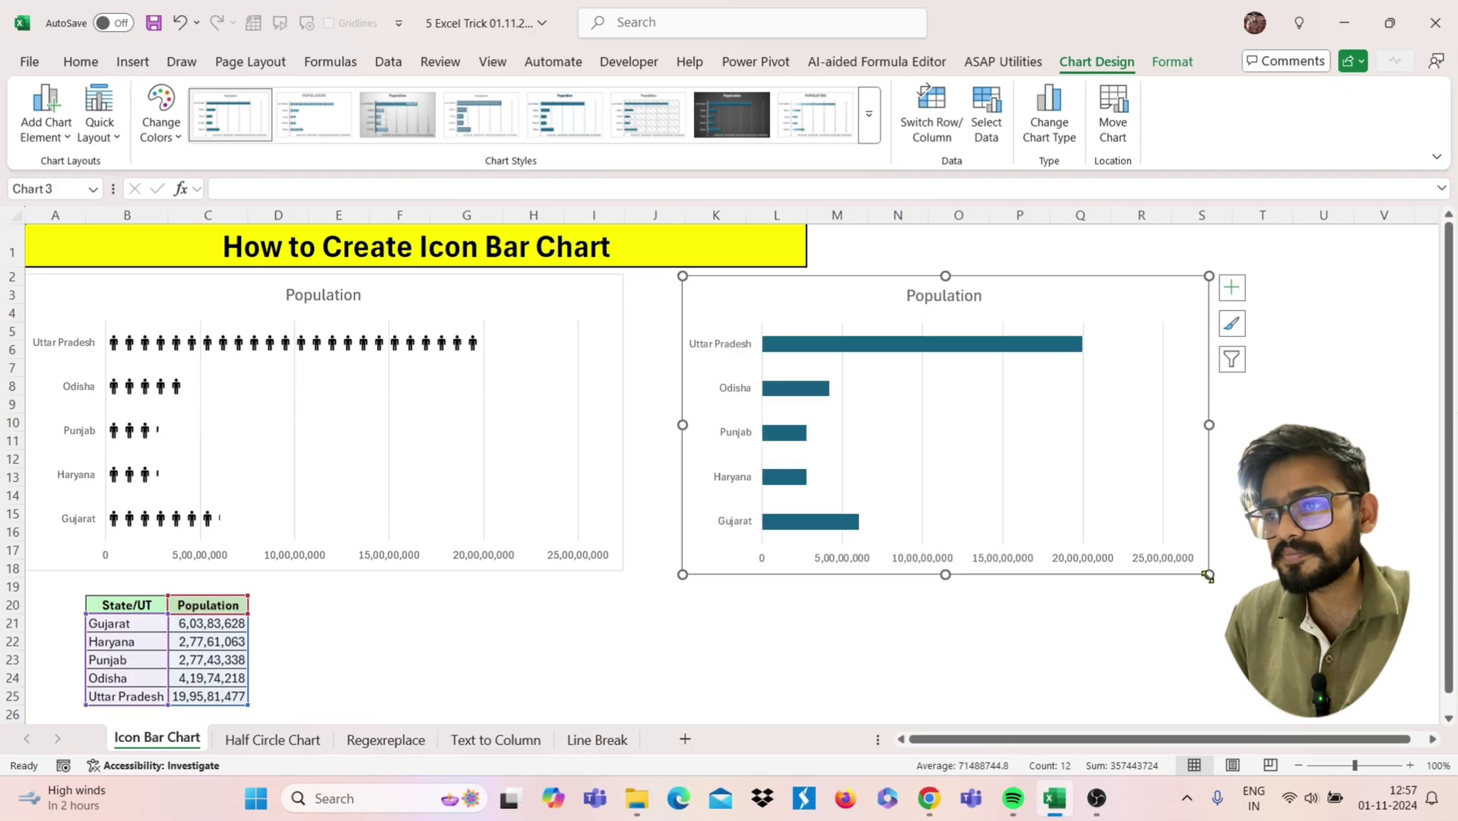
# Give the population bar series a picture fill using the Man Icon image from a file.
pyautogui.click(790, 347)
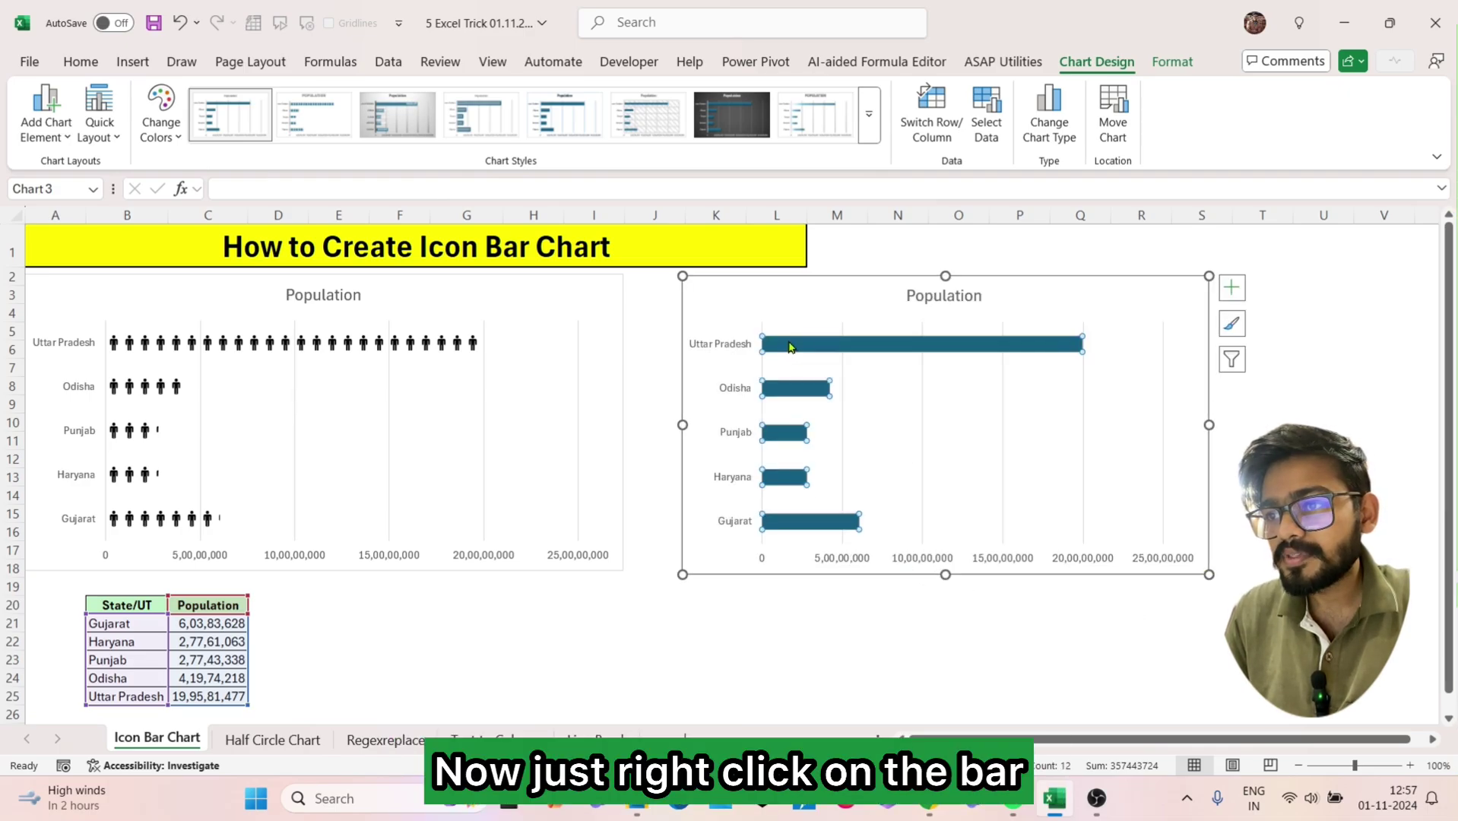
pyautogui.rightClick(789, 346)
pyautogui.press('Escape')
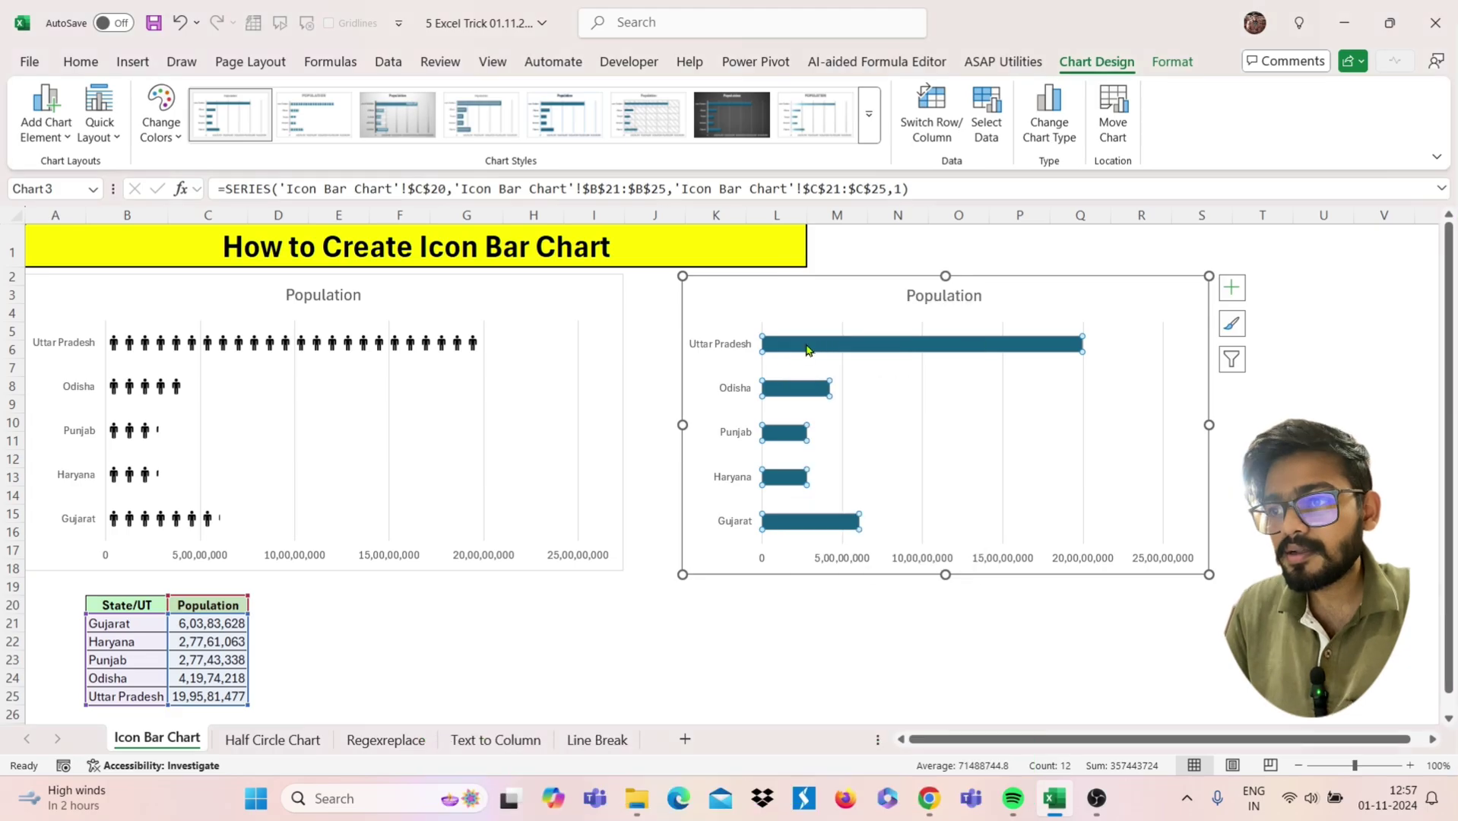
pyautogui.rightClick(807, 349)
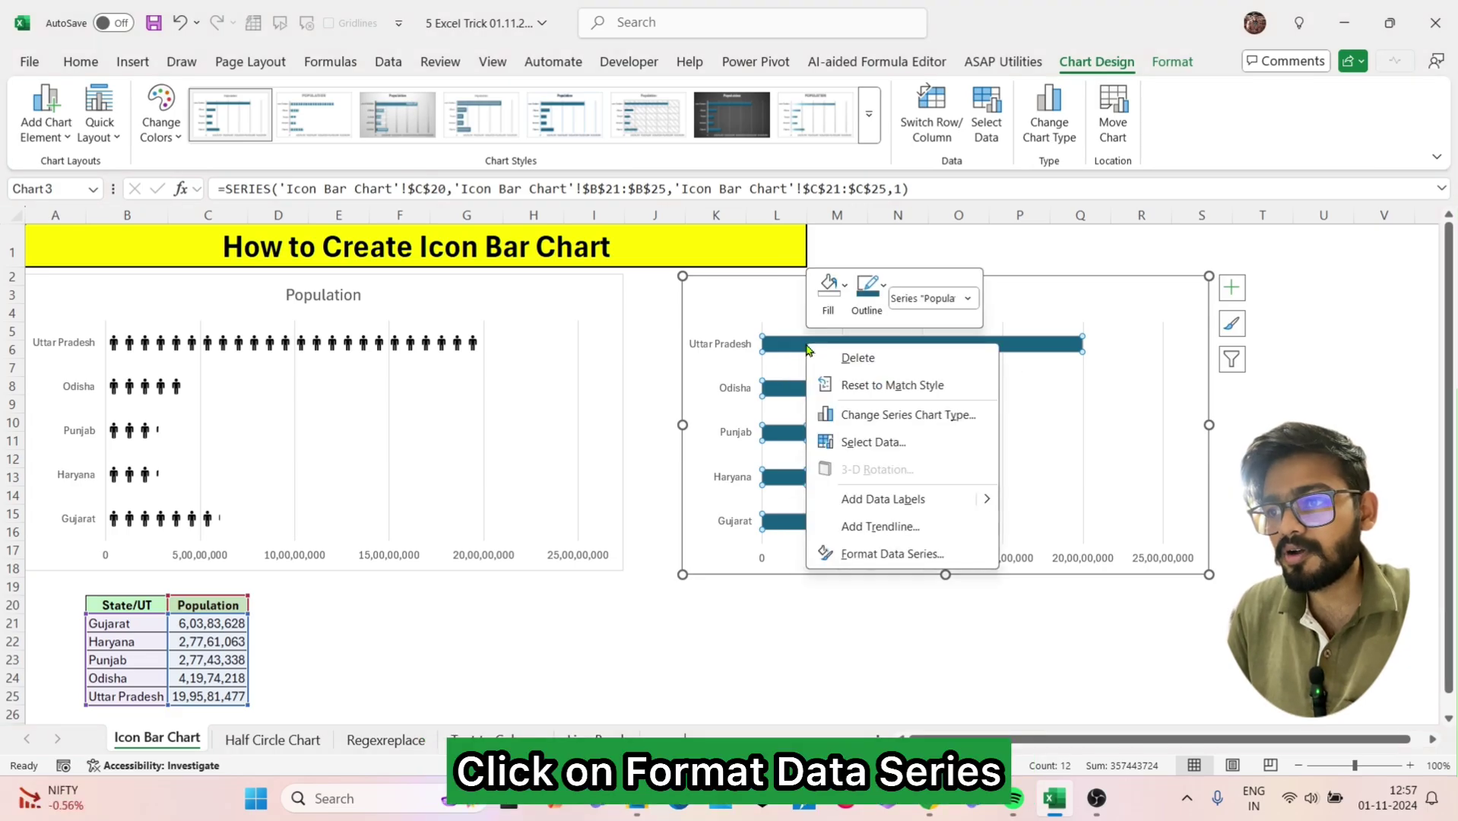
pyautogui.click(903, 553)
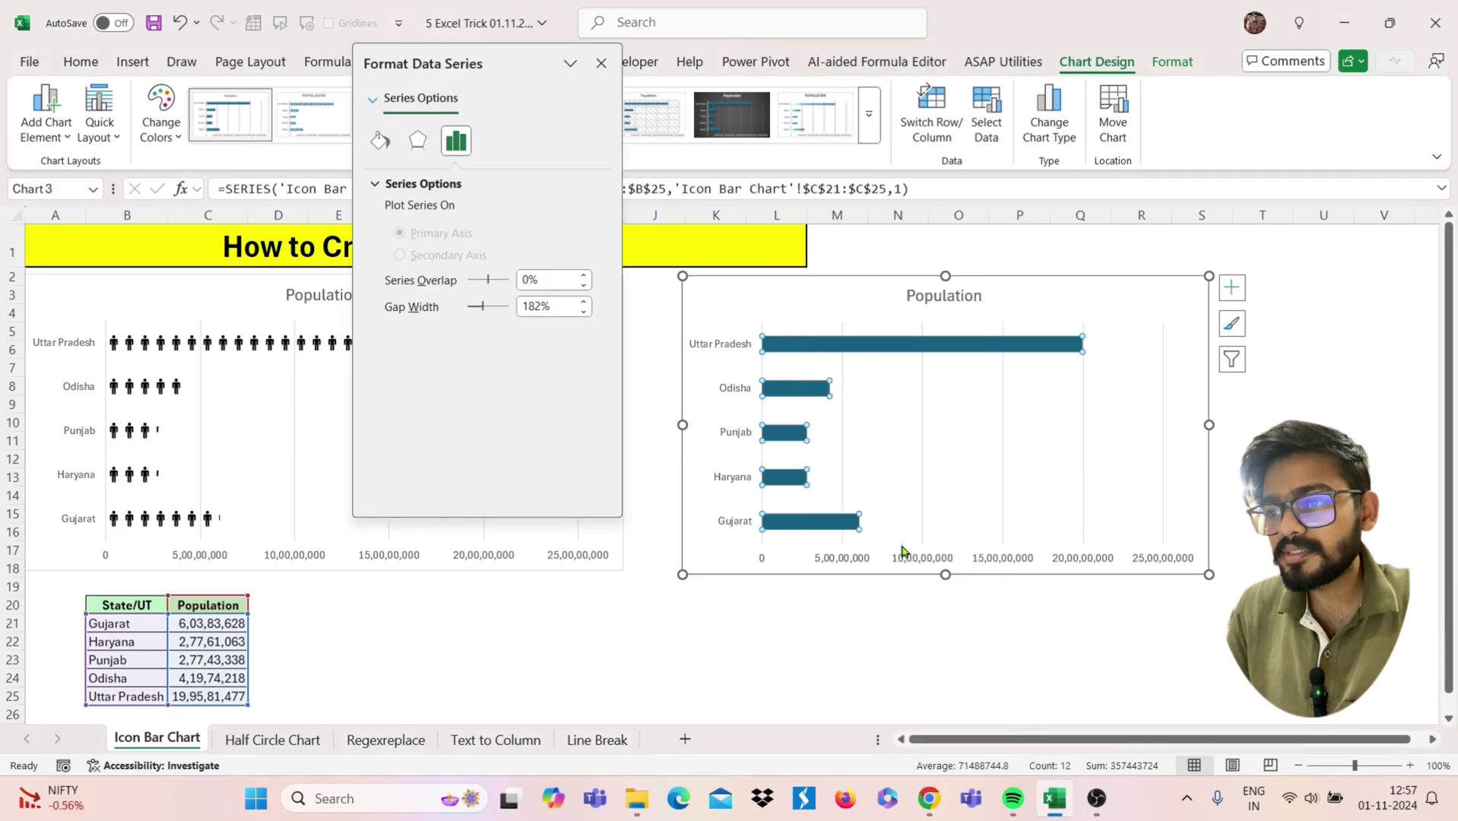
pyautogui.click(379, 143)
pyautogui.click(427, 278)
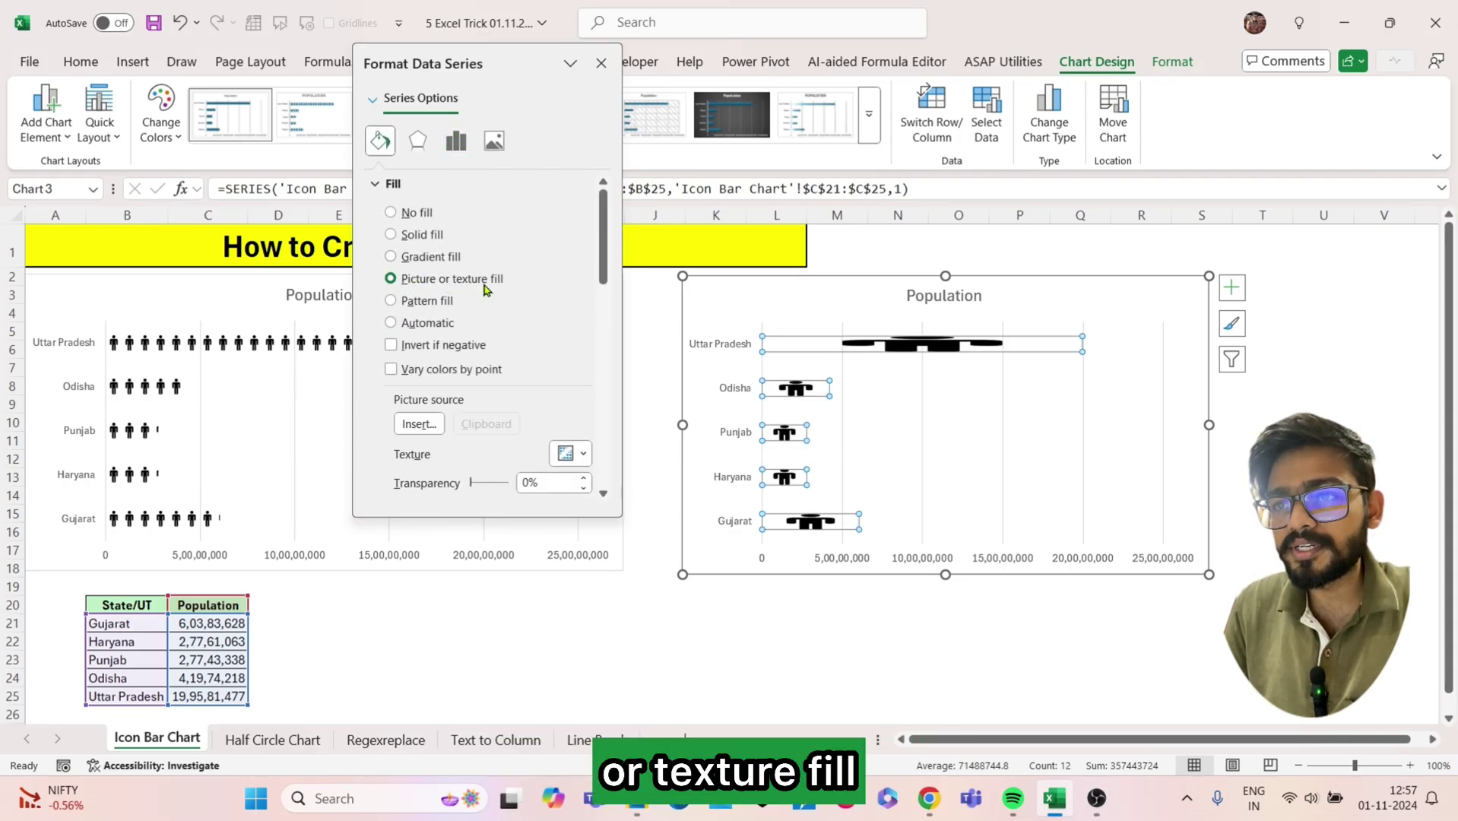
pyautogui.click(418, 425)
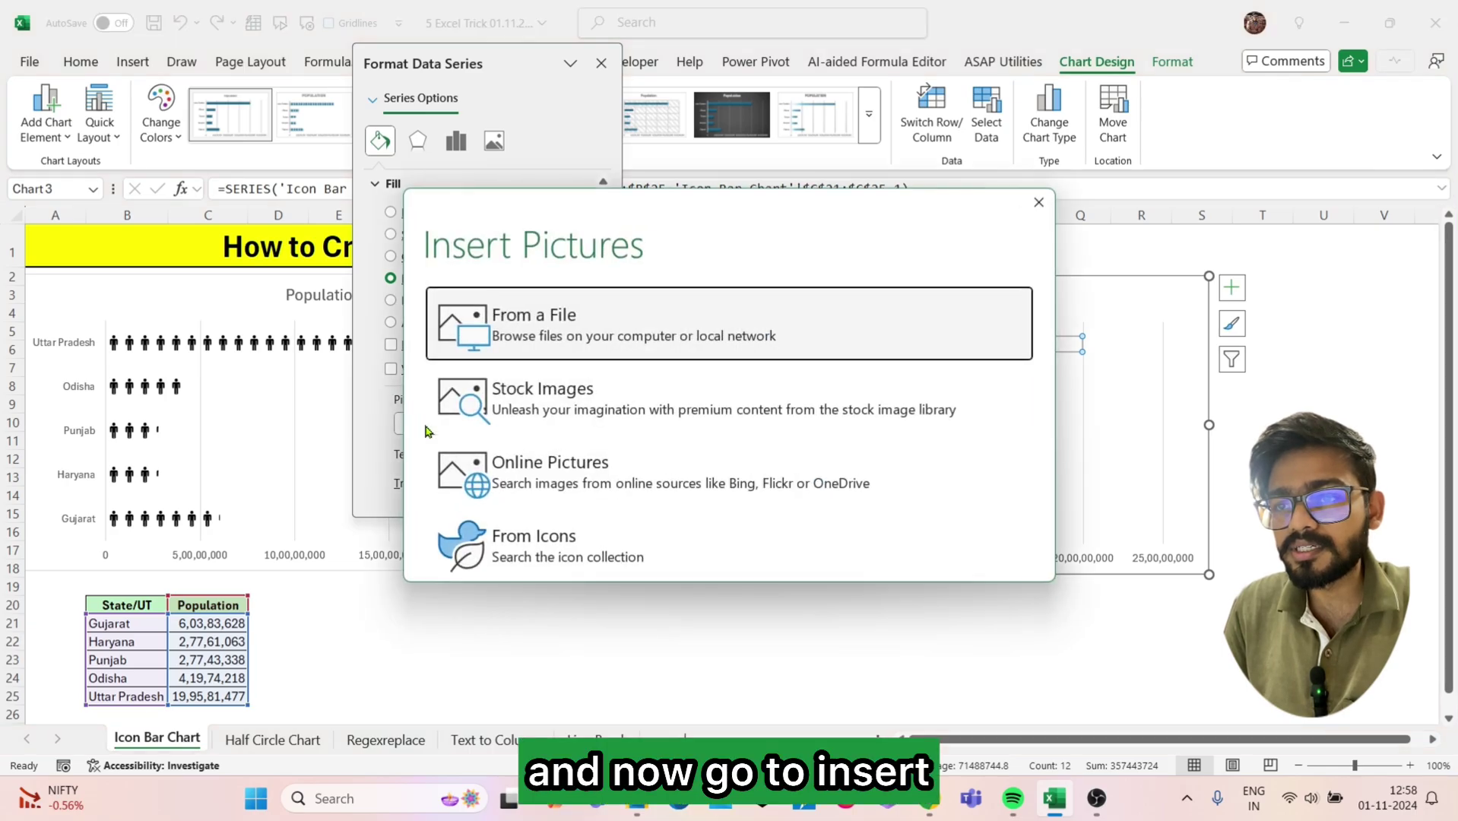
pyautogui.click(576, 336)
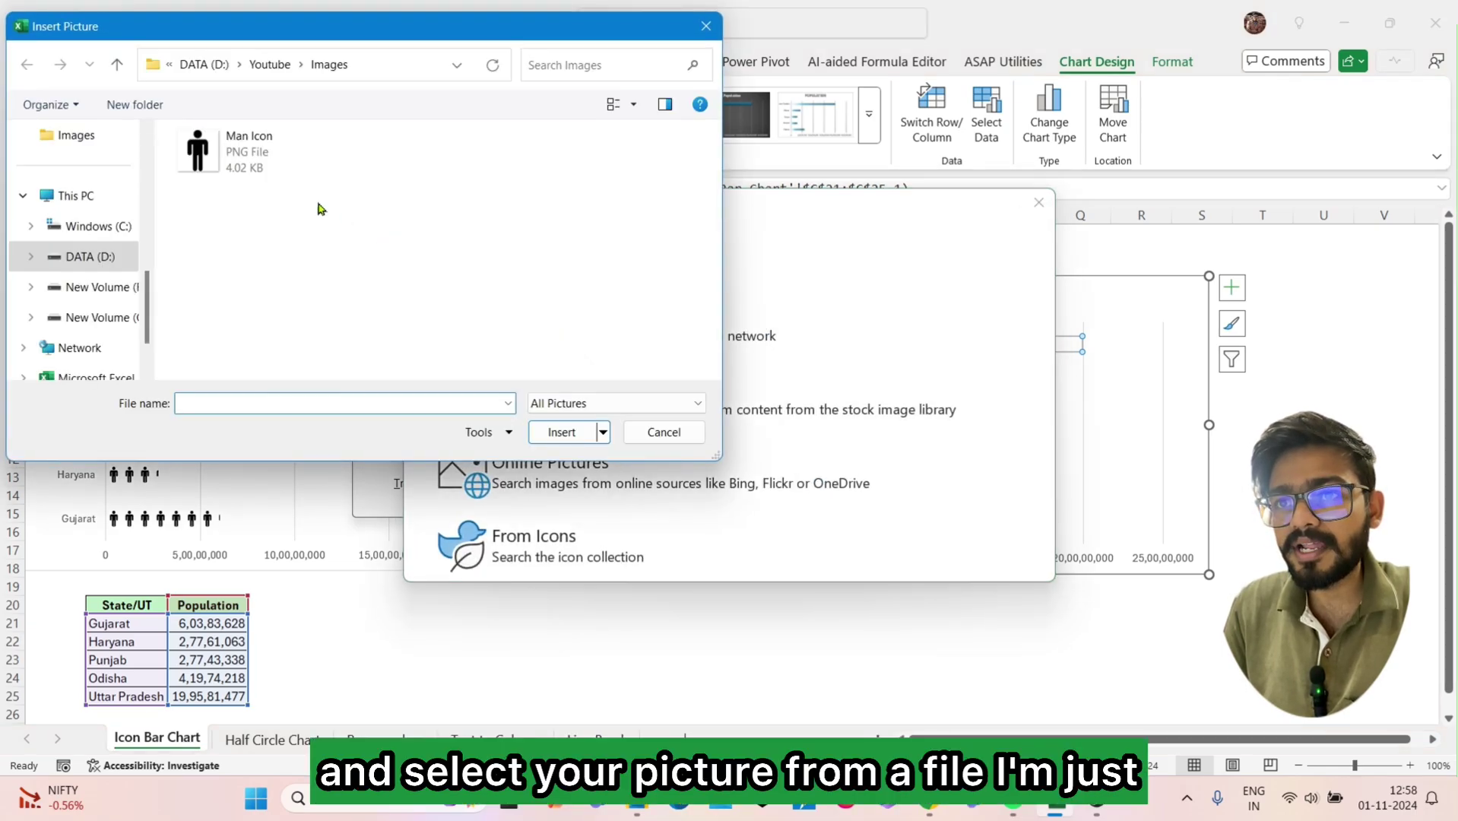
pyautogui.click(266, 161)
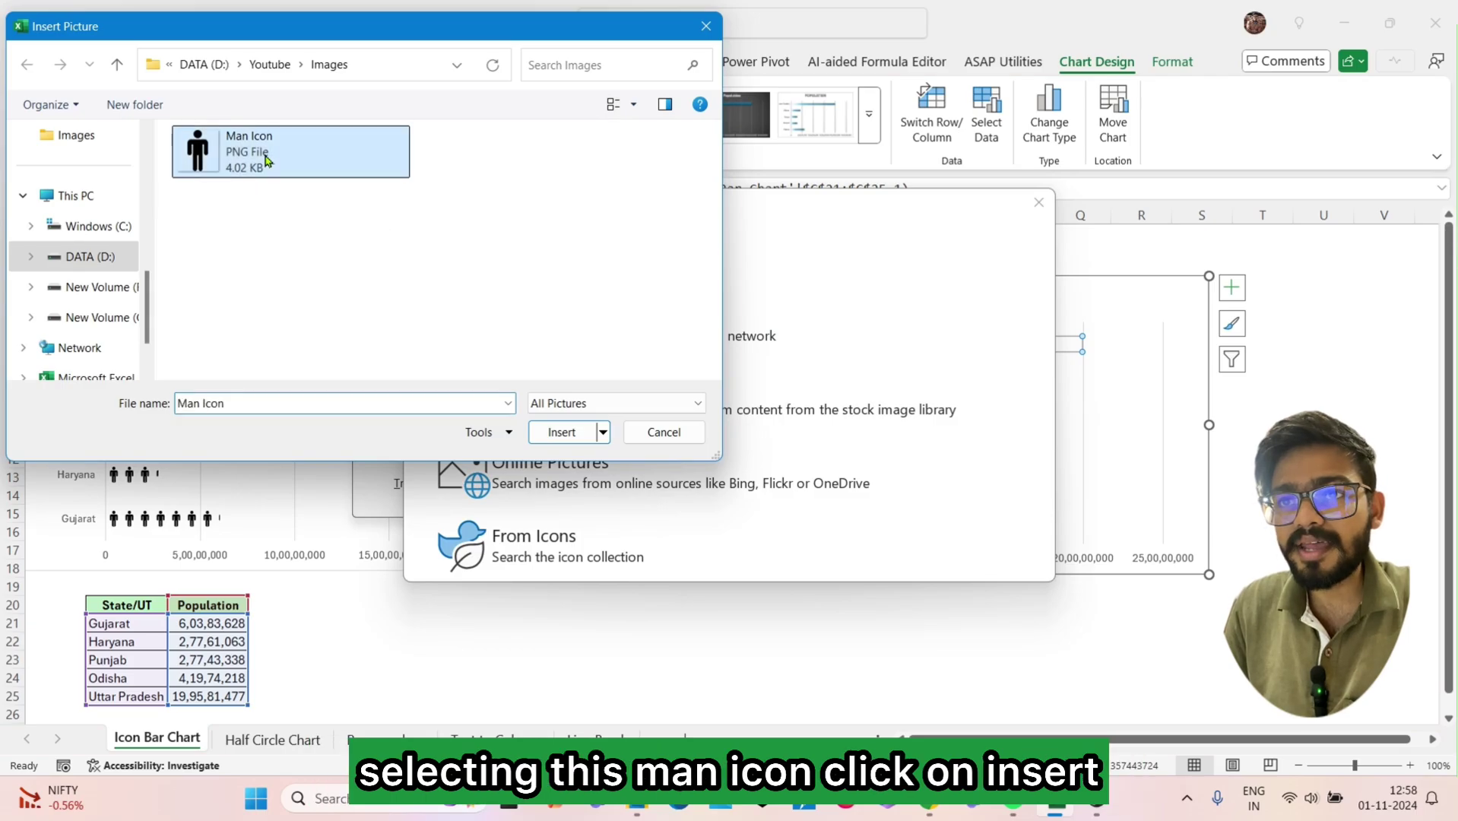
pyautogui.click(554, 432)
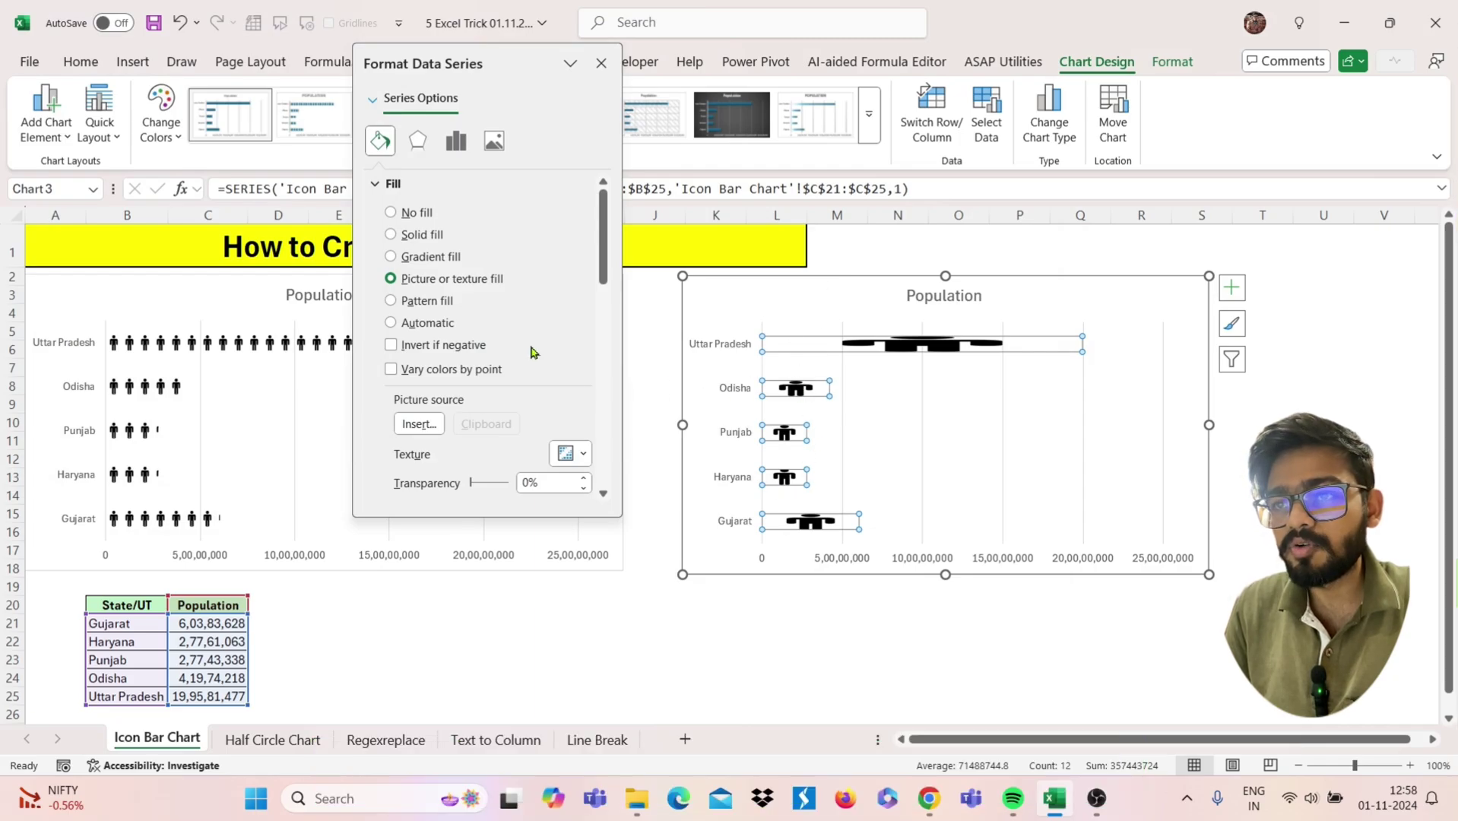
# Set the picture fill to Stack so man icons repeat, close the pane, and enlarge the chart.
pyautogui.scroll(-1, 532, 352)
pyautogui.scroll(-5, 532, 353)
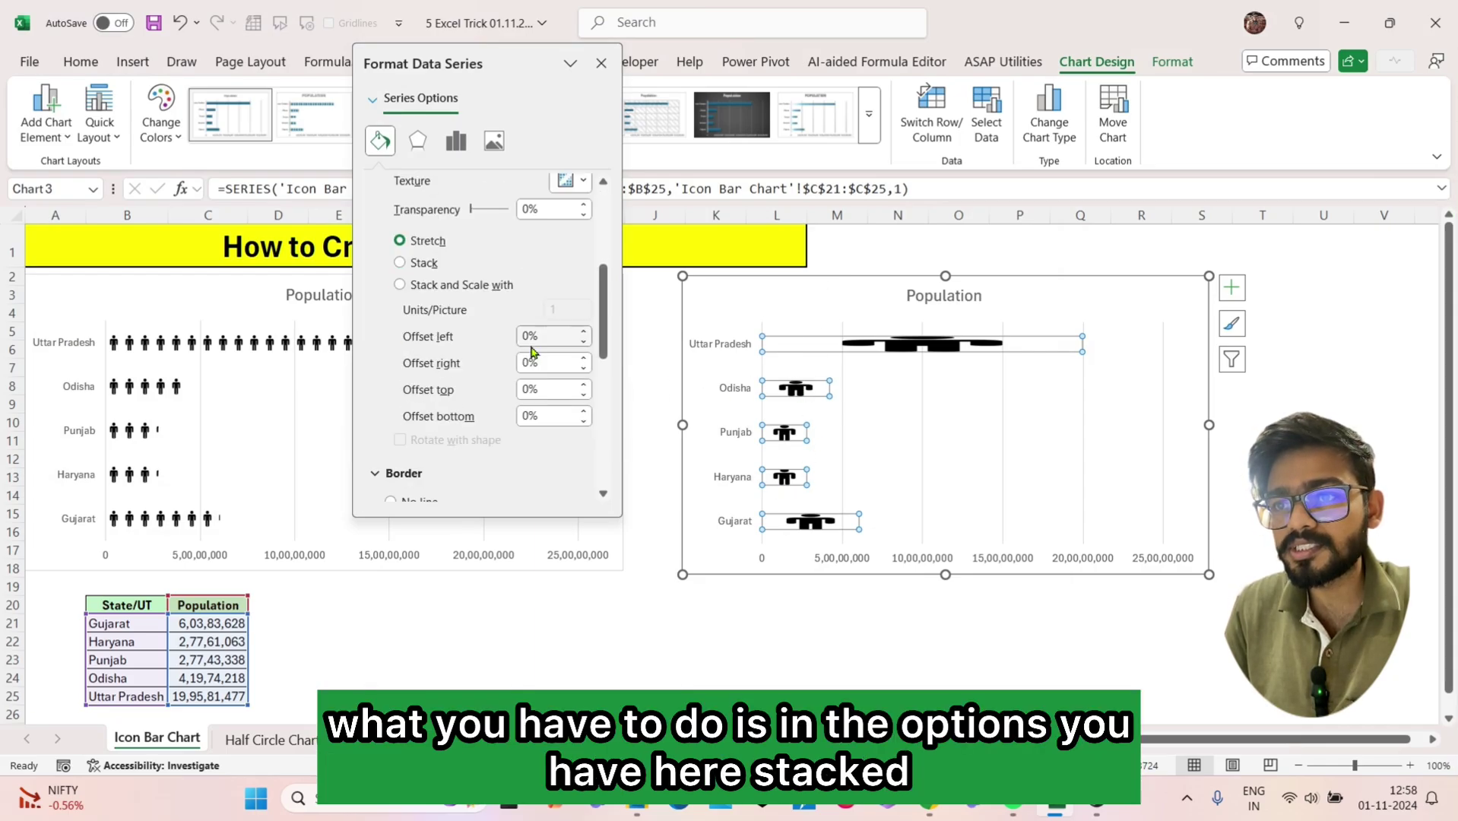
pyautogui.click(423, 265)
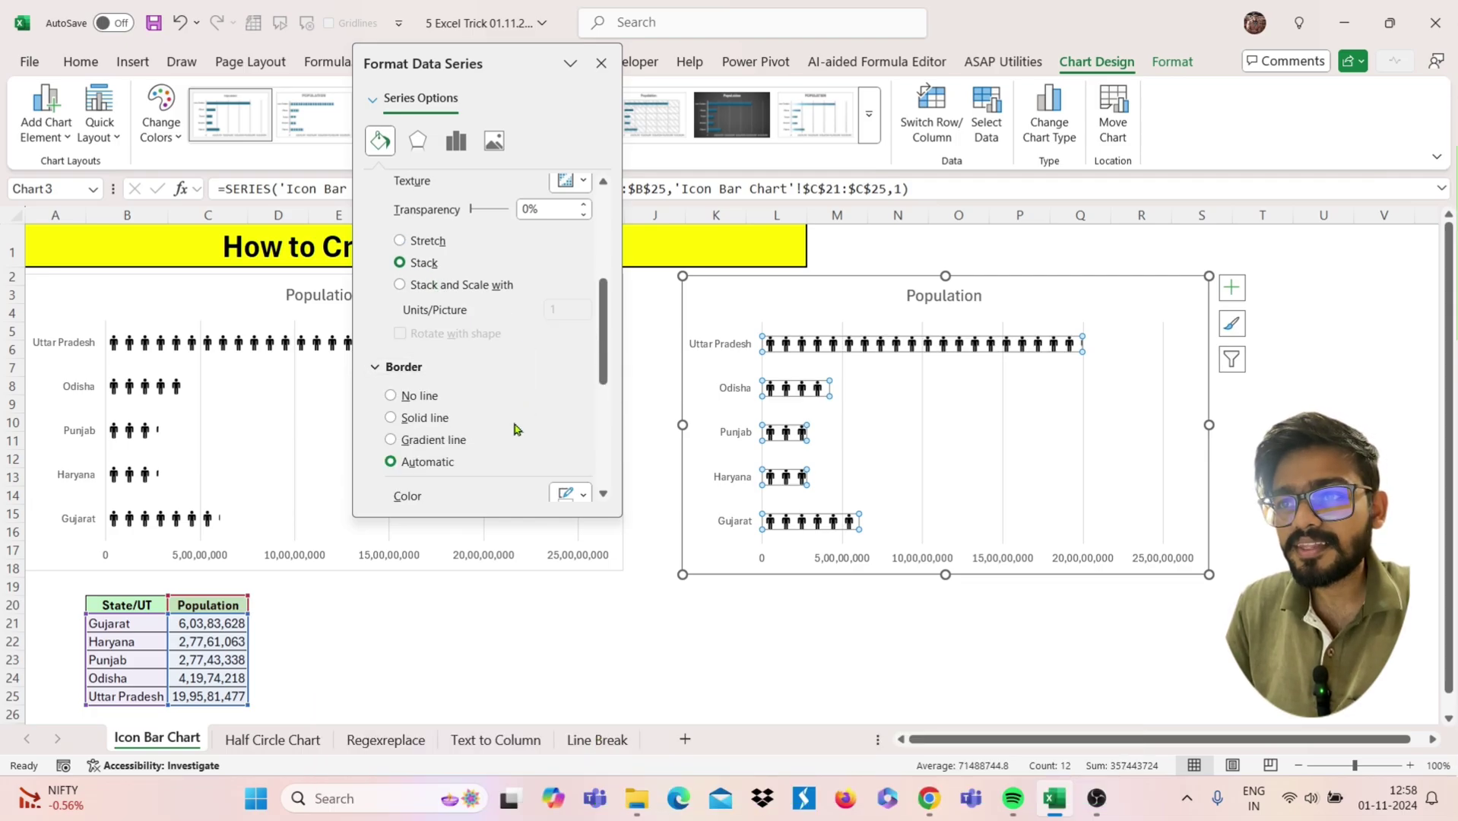
pyautogui.click(603, 64)
pyautogui.click(1078, 306)
pyautogui.moveTo(1188, 579); pyautogui.dragTo(1209, 618)
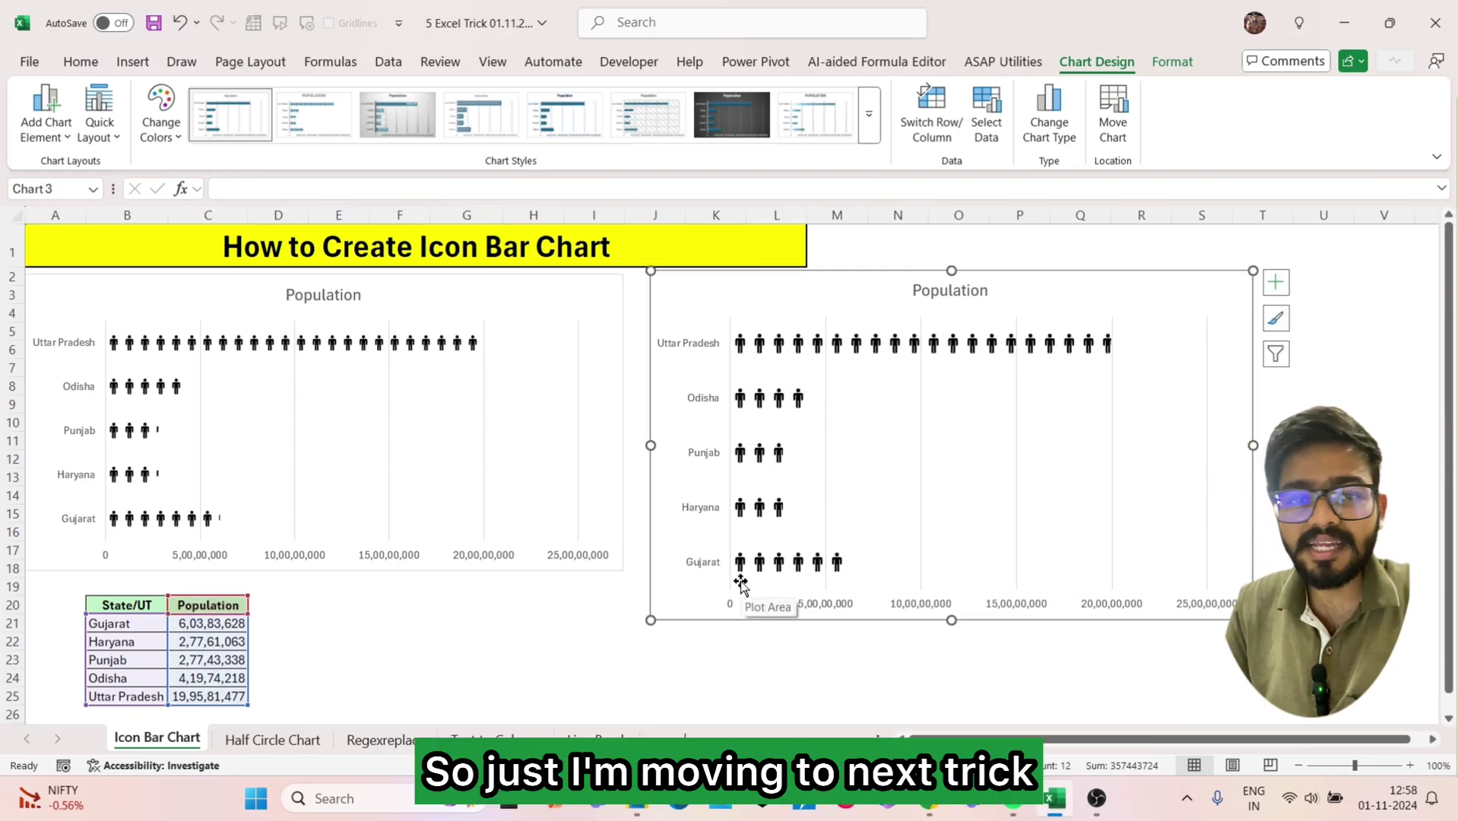
# On the Half Circle Chart sheet, select C3:E7 with % Completion, % Pending and % Total.
pyautogui.click(272, 740)
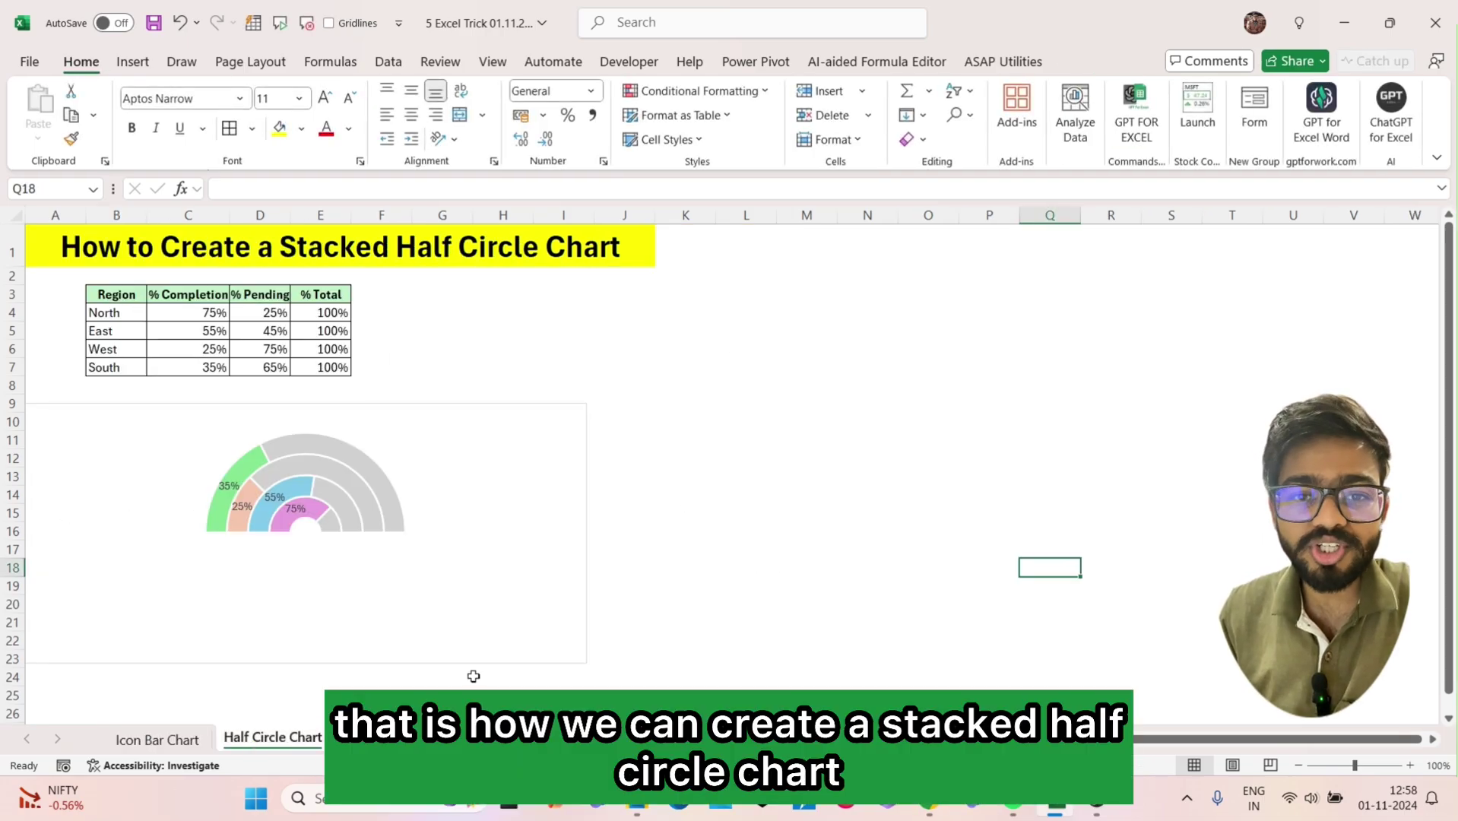
pyautogui.click(544, 434)
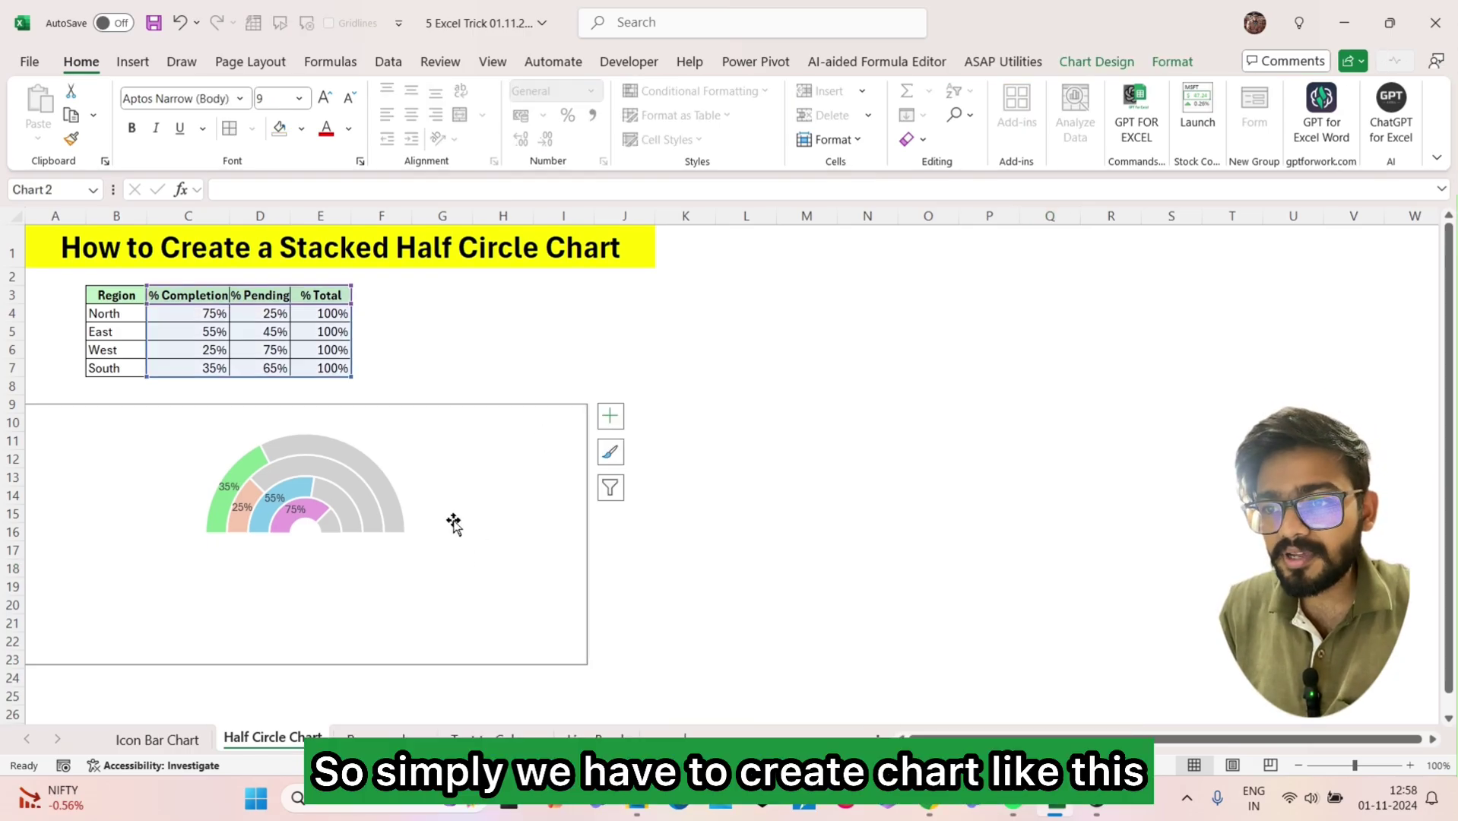
pyautogui.click(378, 352)
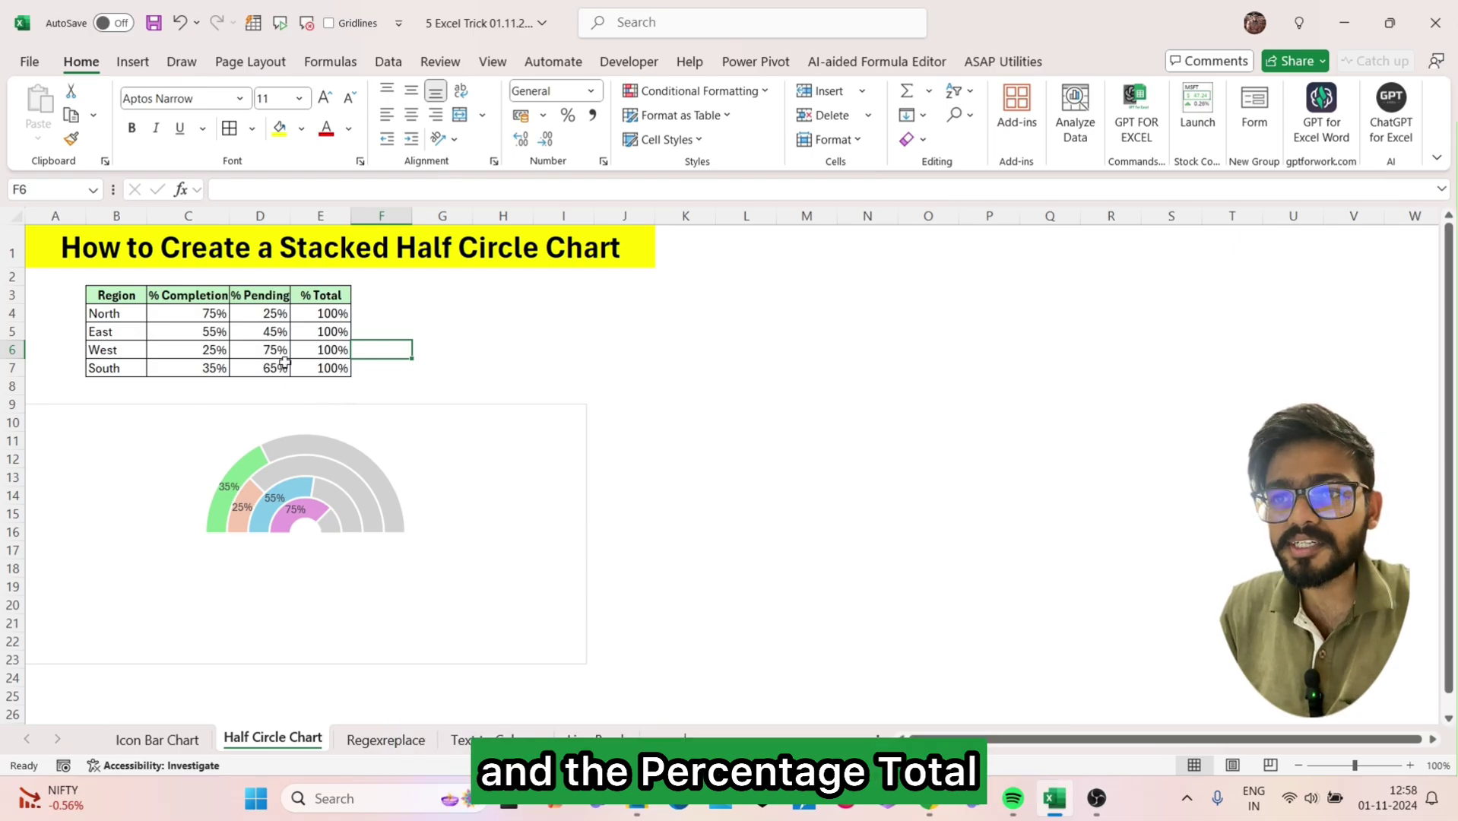
pyautogui.moveTo(188, 295); pyautogui.dragTo(320, 368)
# Insert a doughnut chart in its second layout and place it right of the sample chart.
pyautogui.click(149, 67)
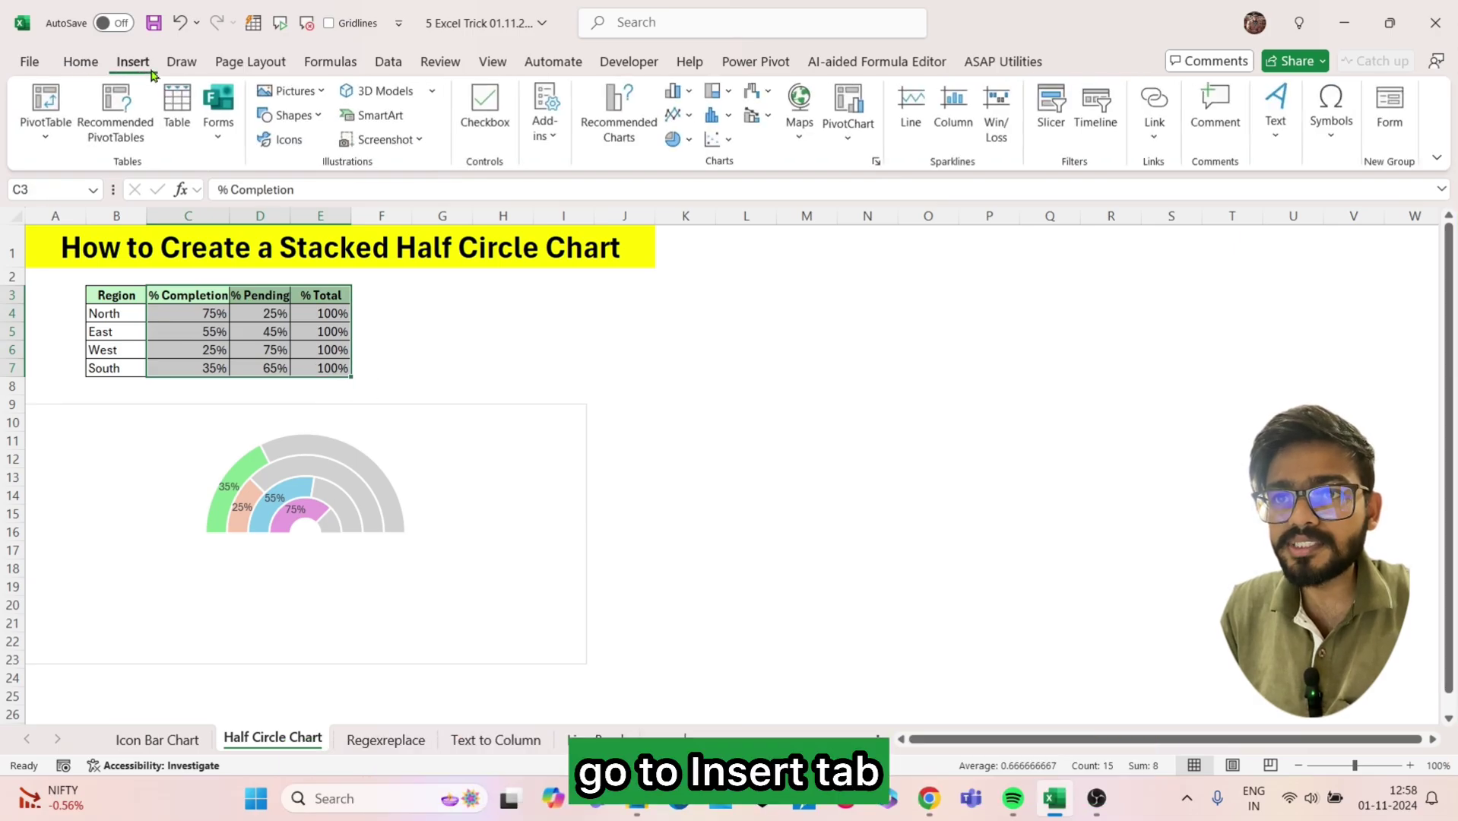
pyautogui.click(674, 140)
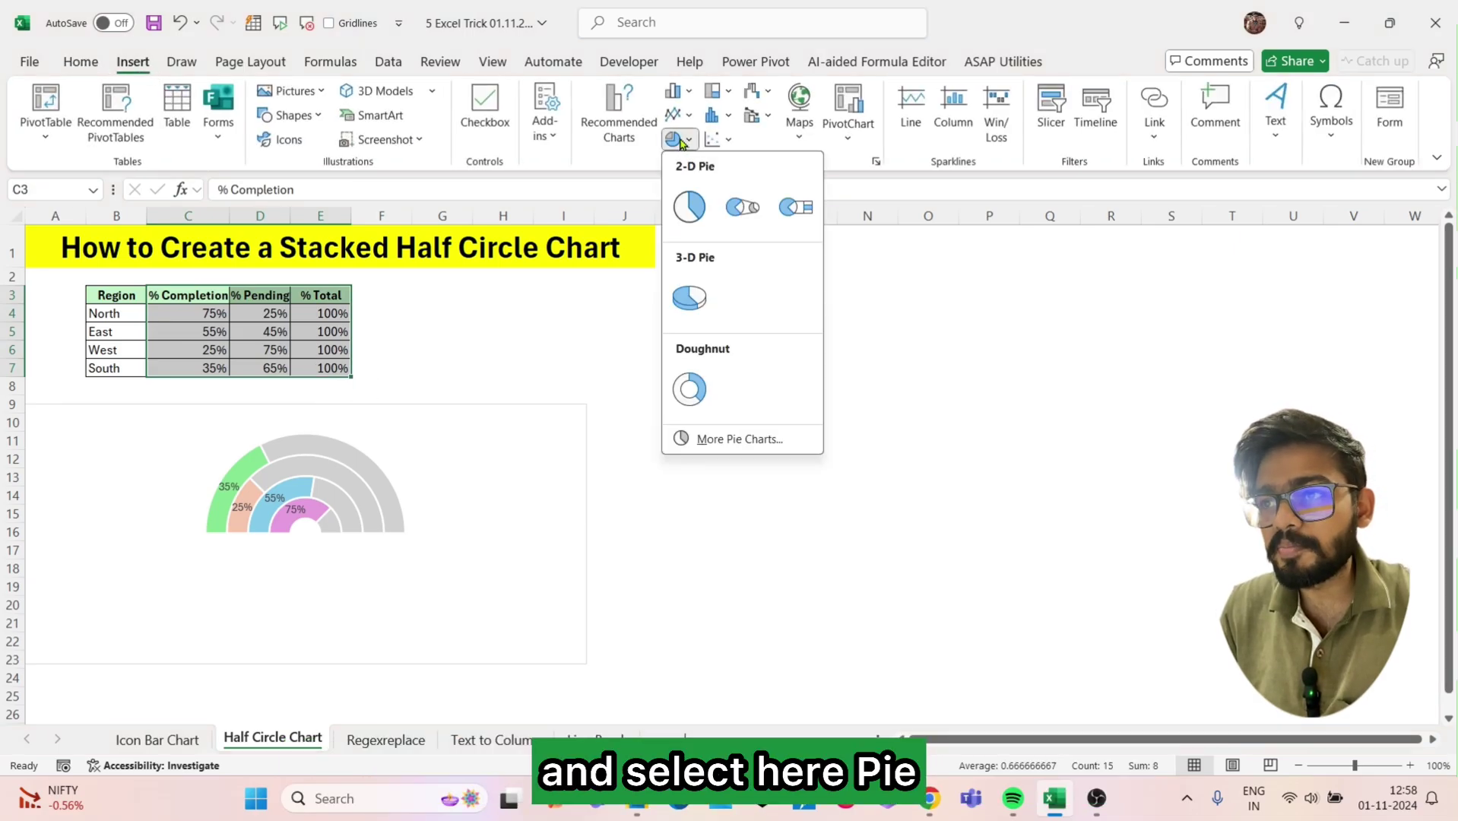
pyautogui.click(756, 441)
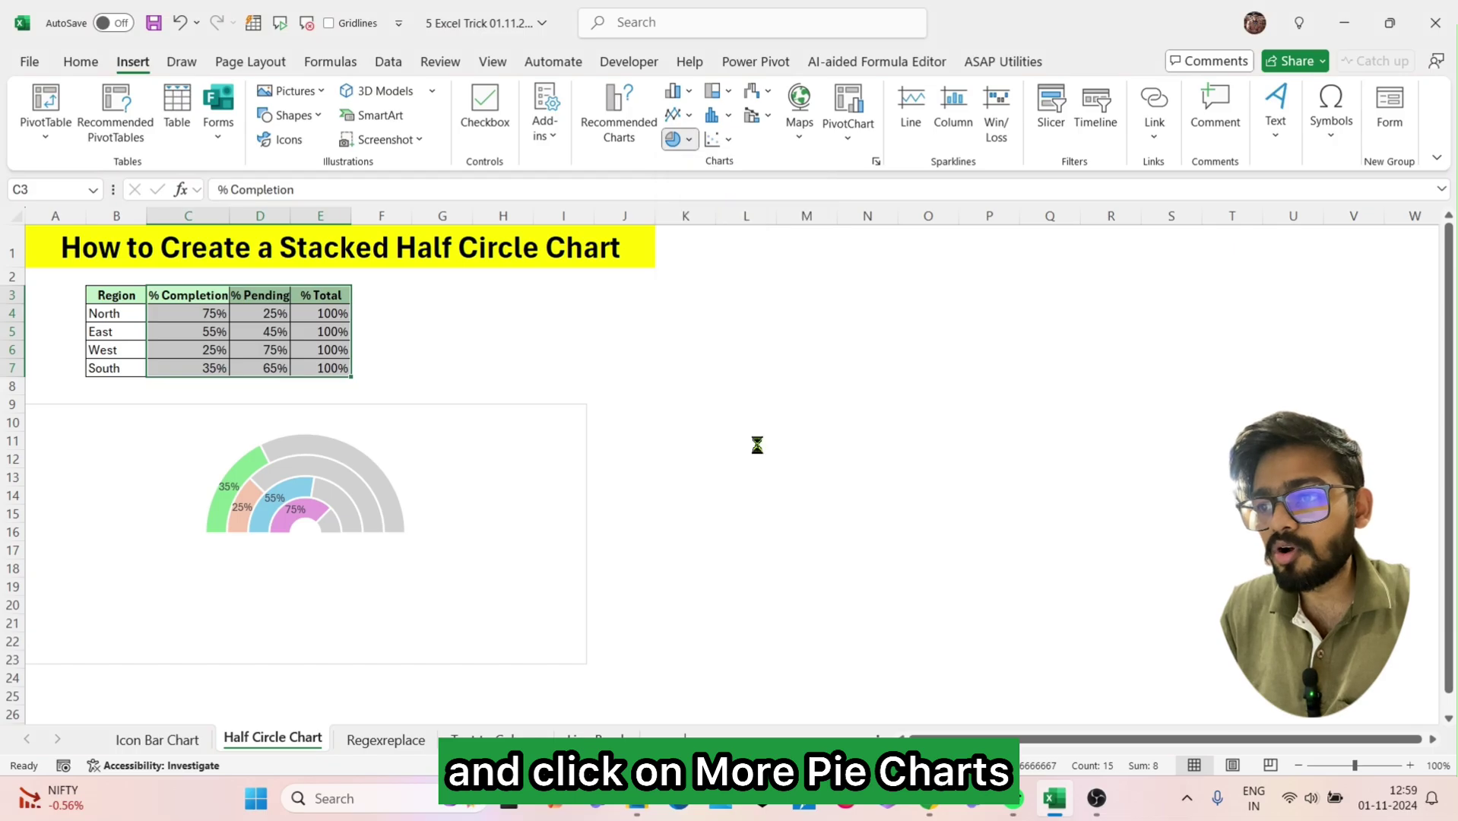
pyautogui.click(812, 196)
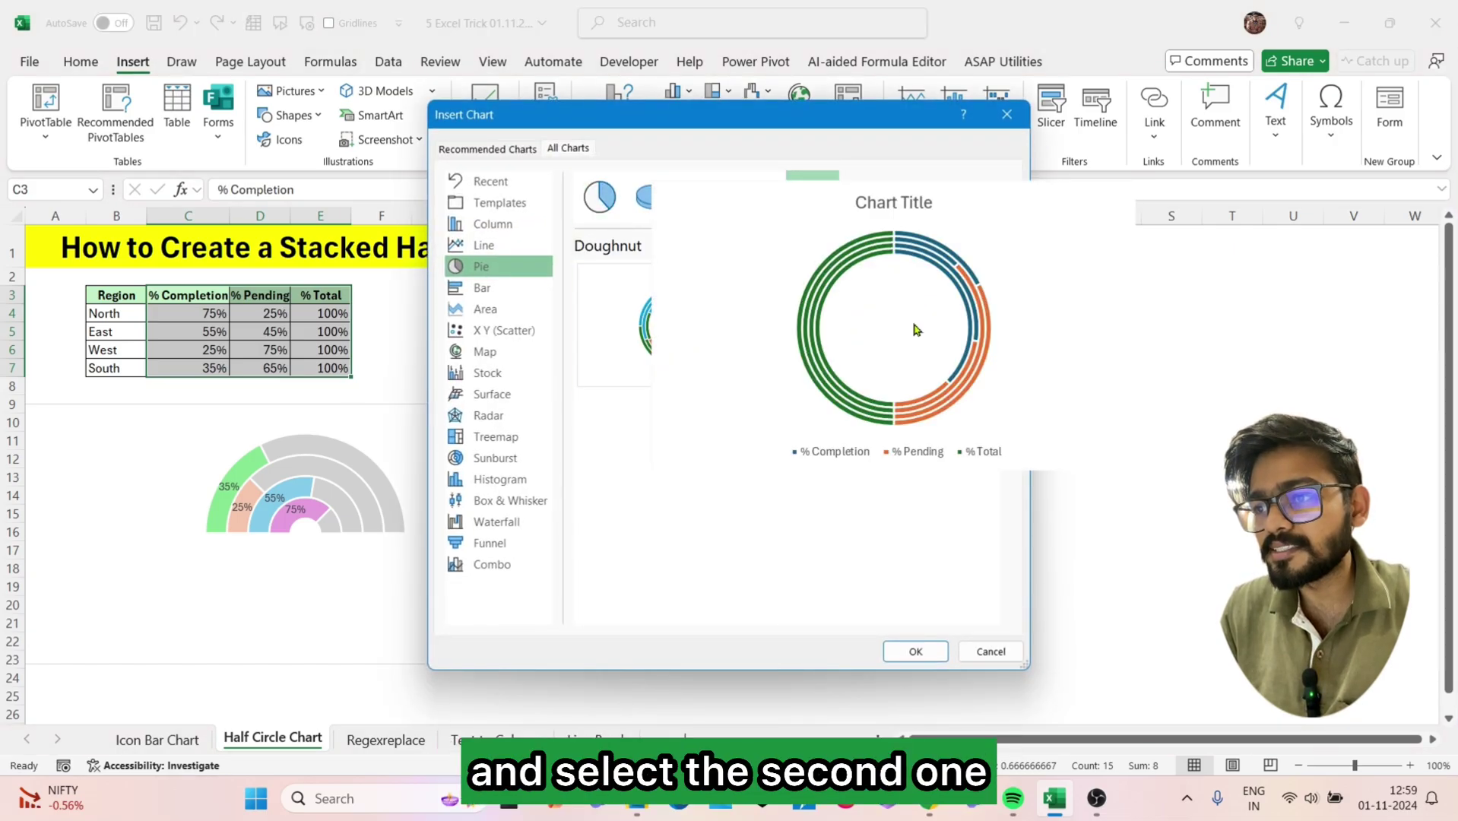
pyautogui.click(916, 328)
pyautogui.click(914, 651)
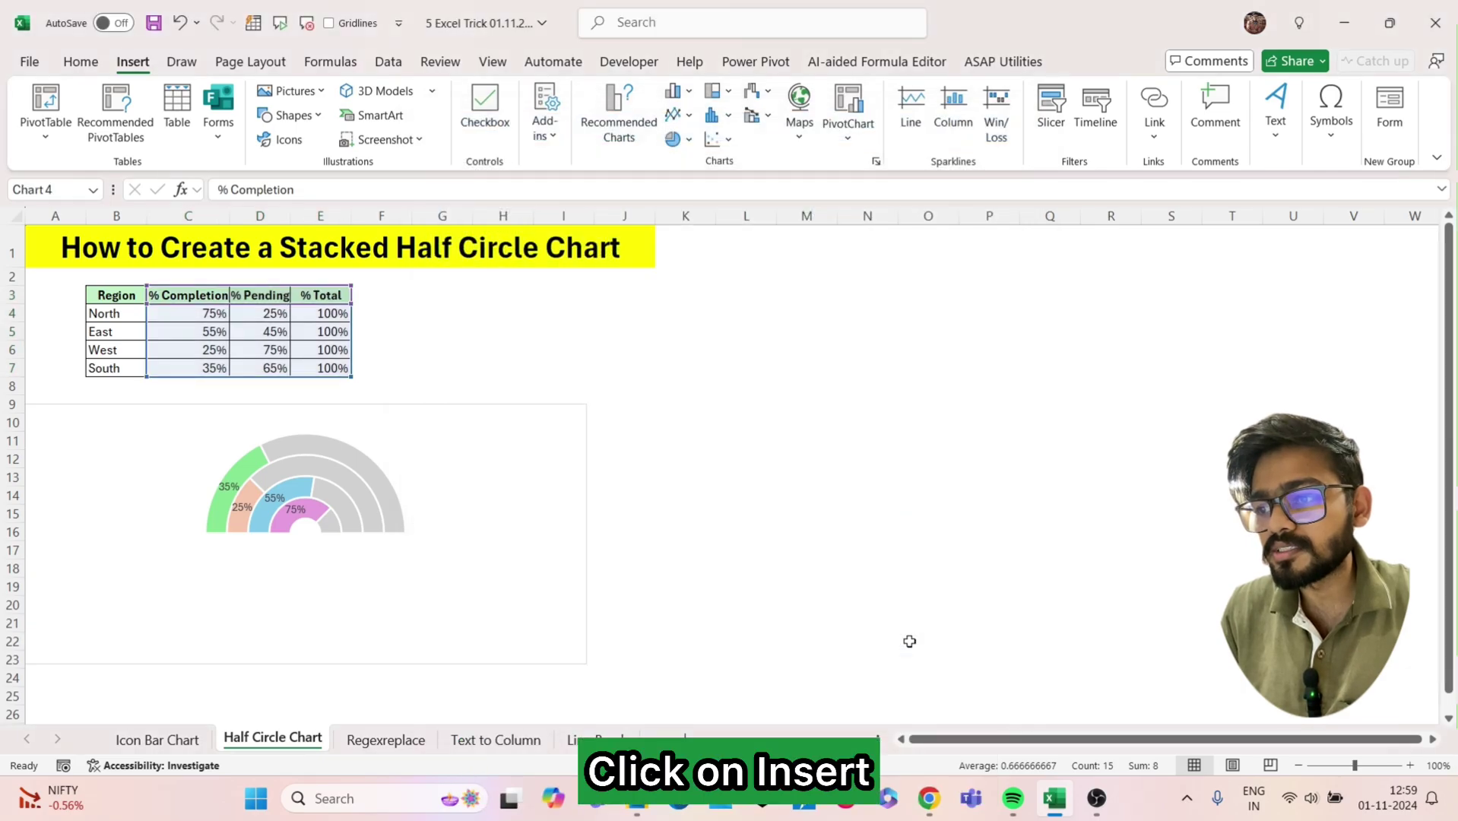
pyautogui.moveTo(668, 358); pyautogui.dragTo(820, 353)
pyautogui.click(814, 432)
# Set the doughnut series' first slice angle to 270°.
pyautogui.rightClick(818, 431)
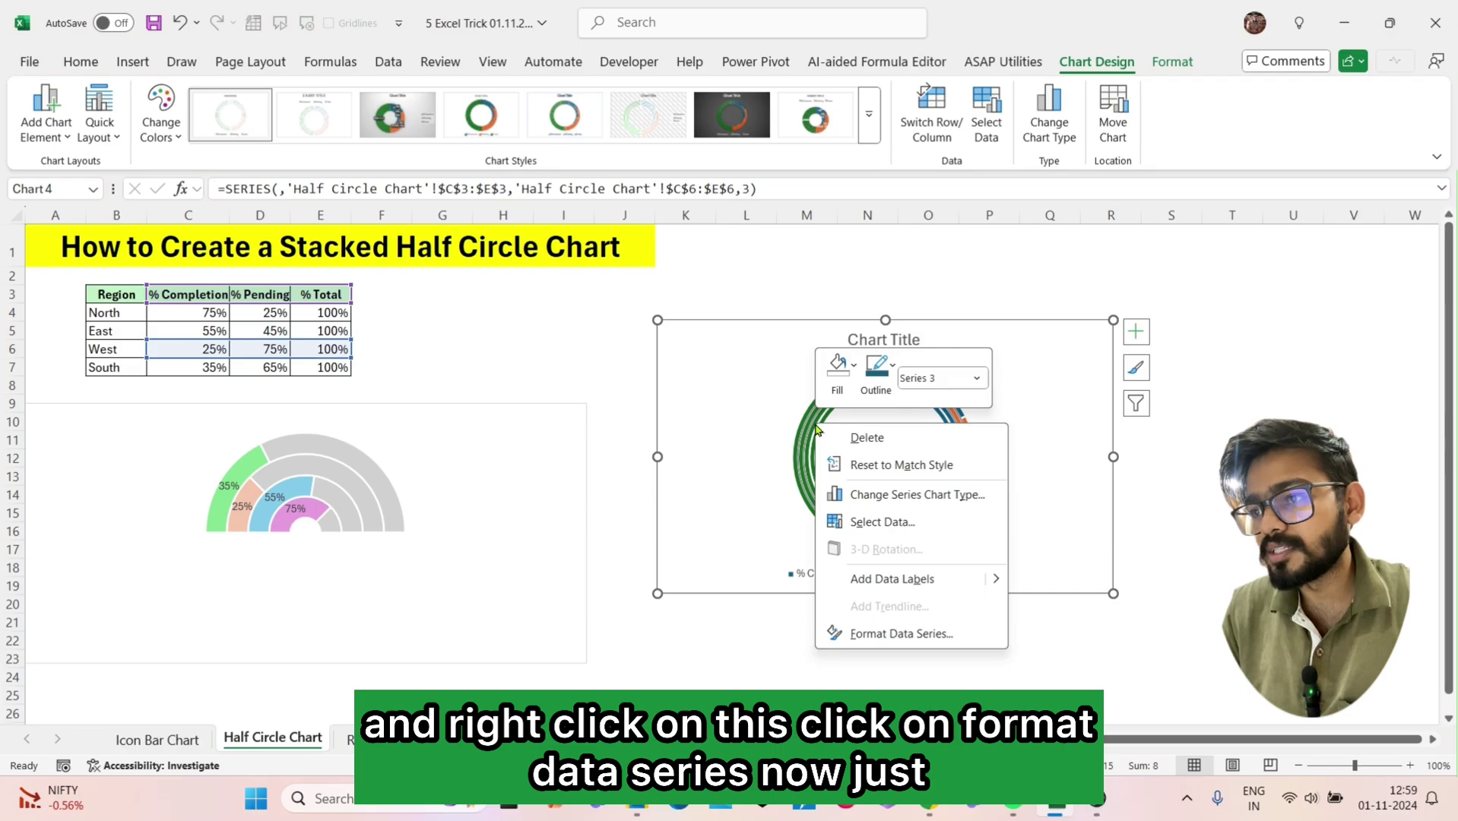
pyautogui.click(855, 634)
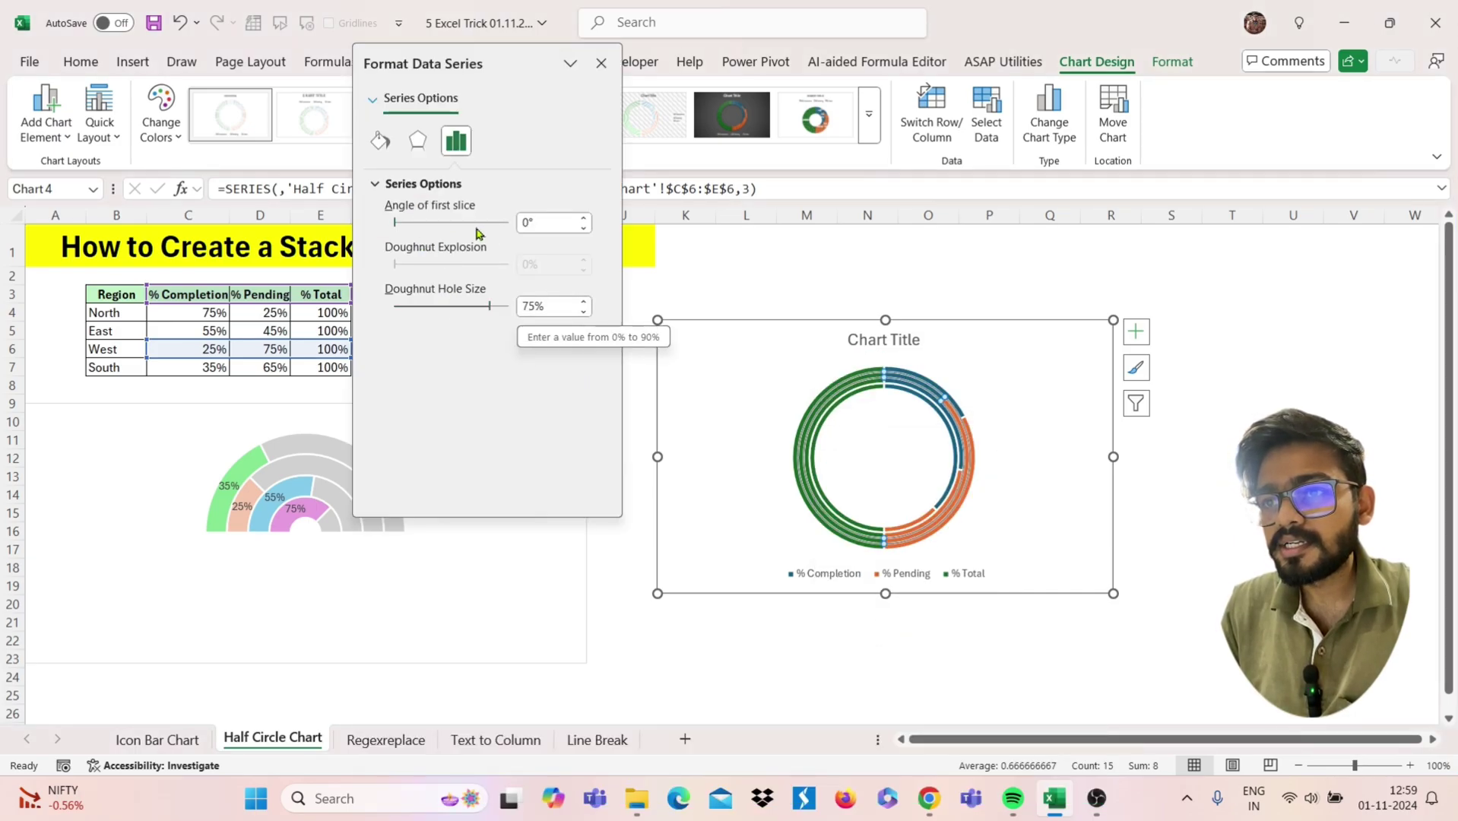
pyautogui.click(538, 226)
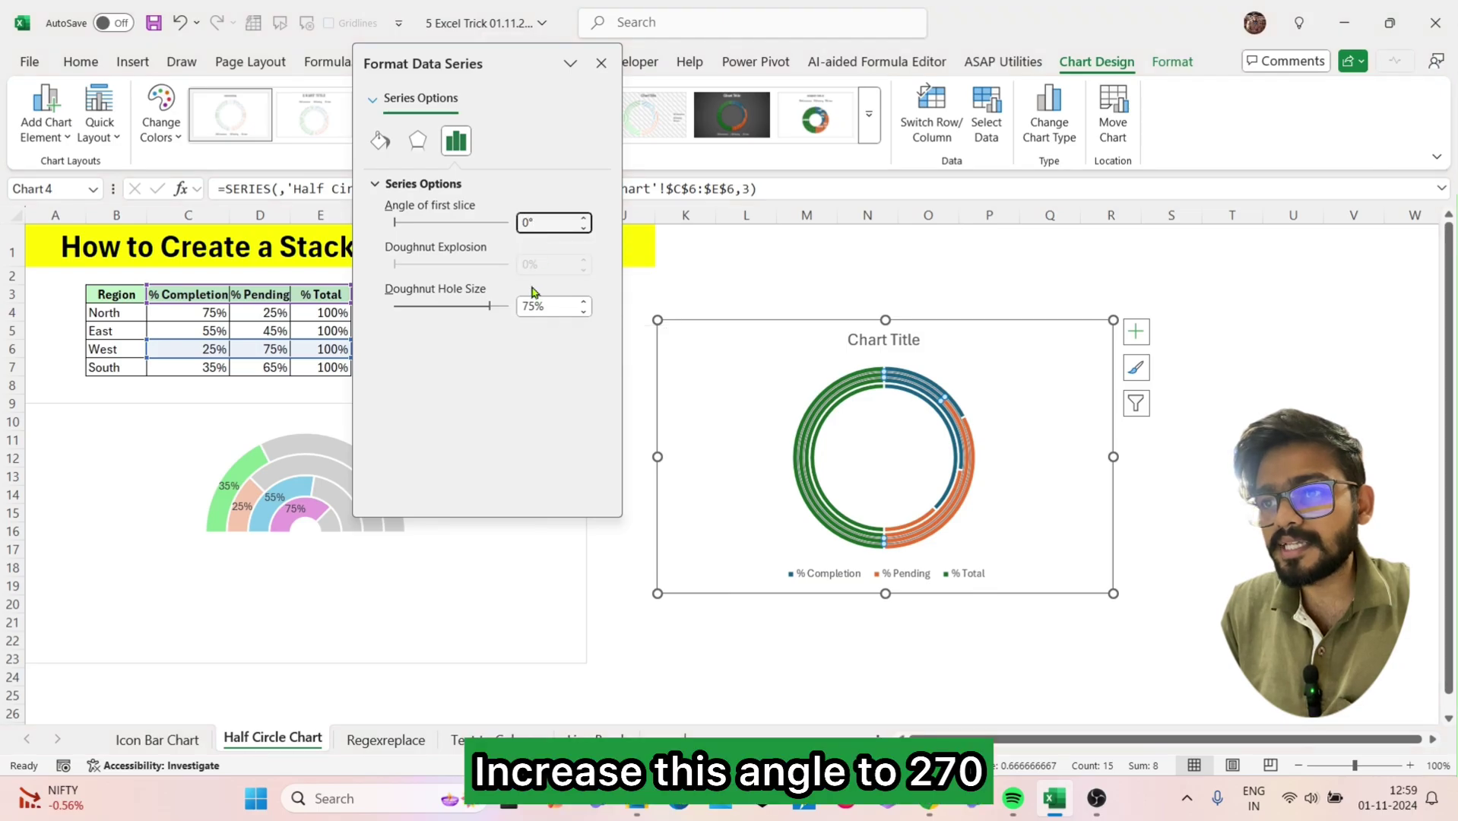
pyautogui.write('27')
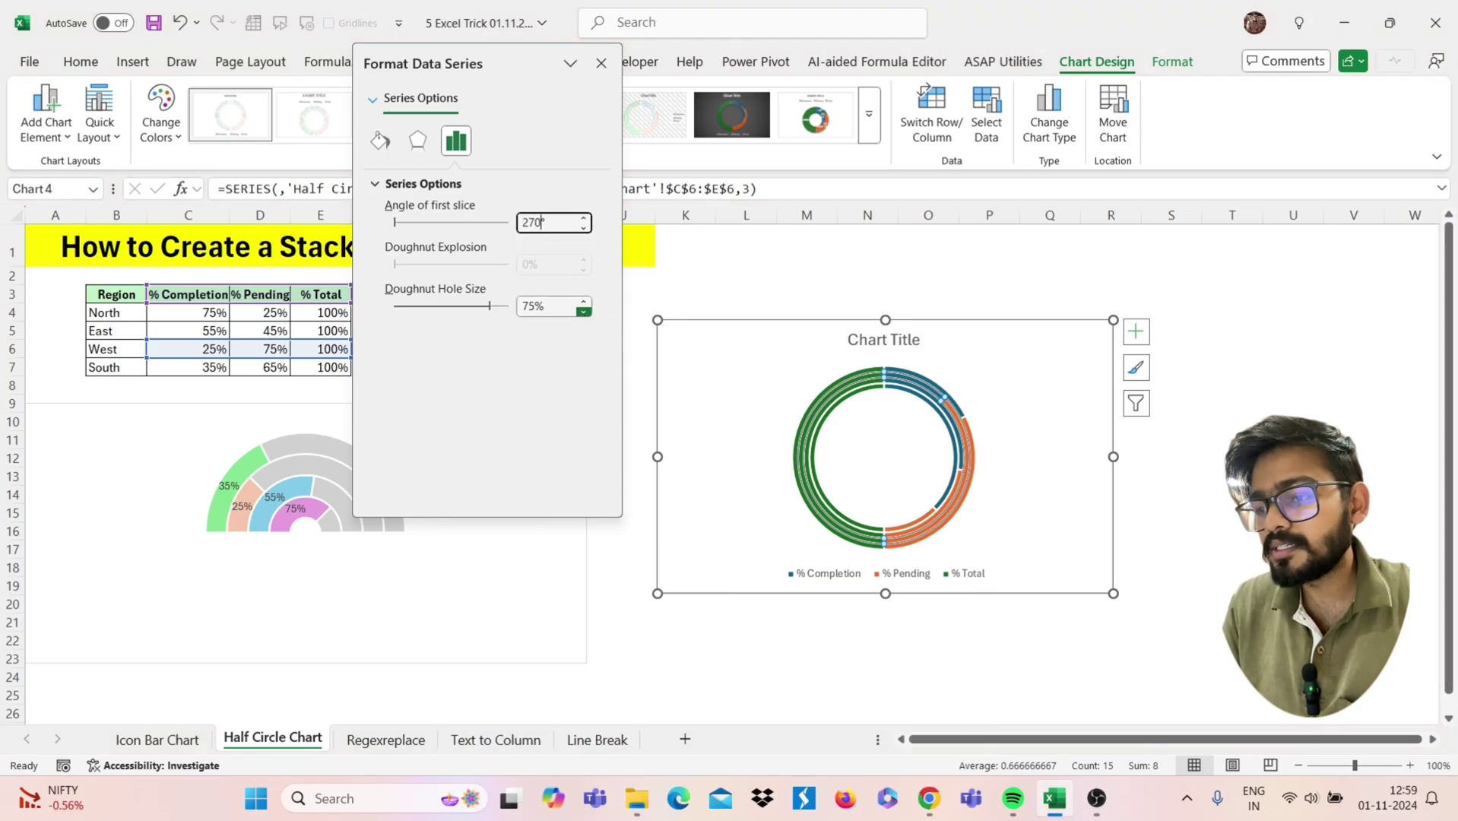
pyautogui.press('Return')
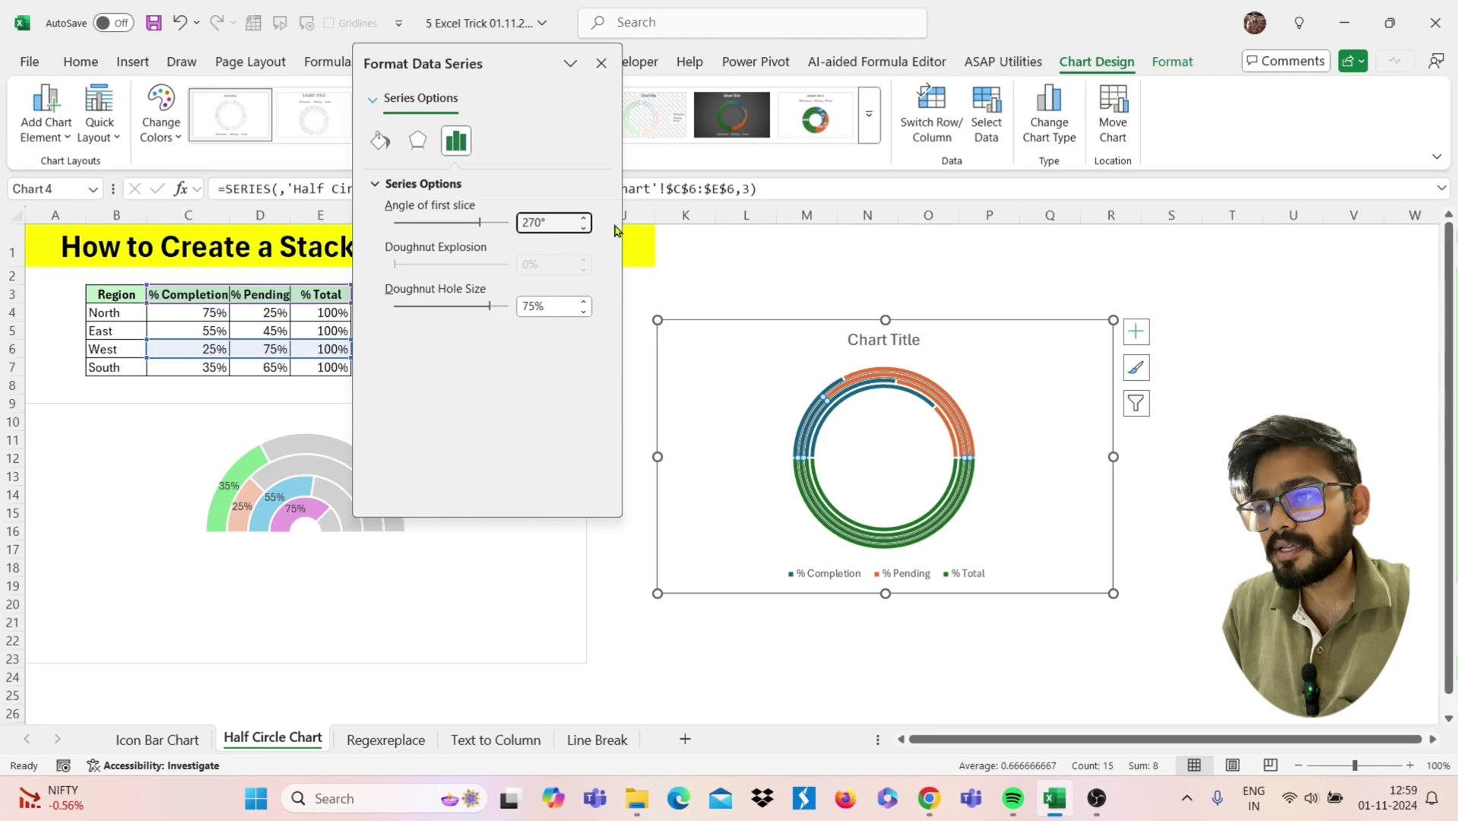
# Set the doughnut hole size to 25% and close the series formatting pane.
pyautogui.click(546, 308)
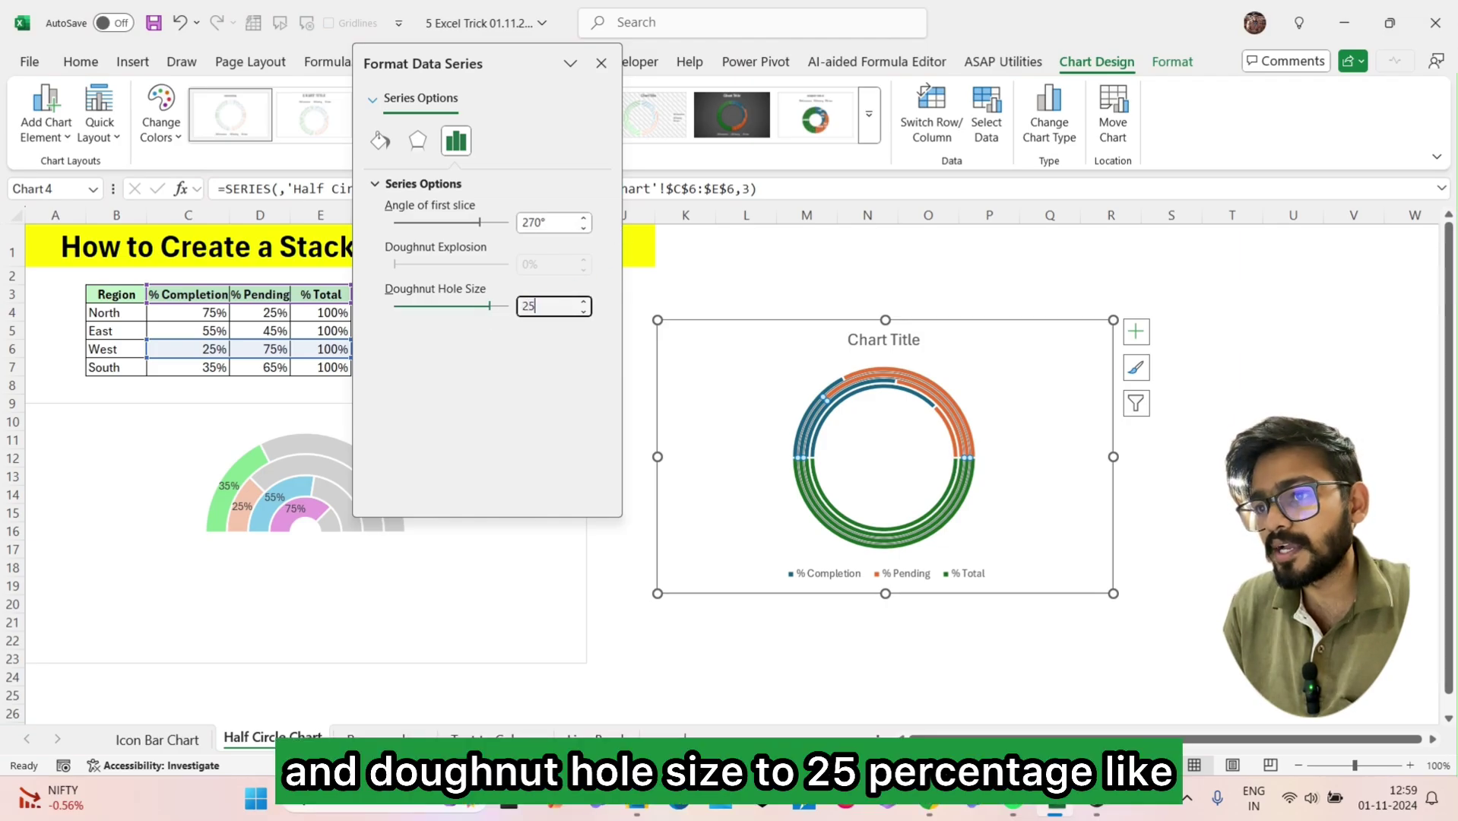
pyautogui.write('25')
pyautogui.press('Return')
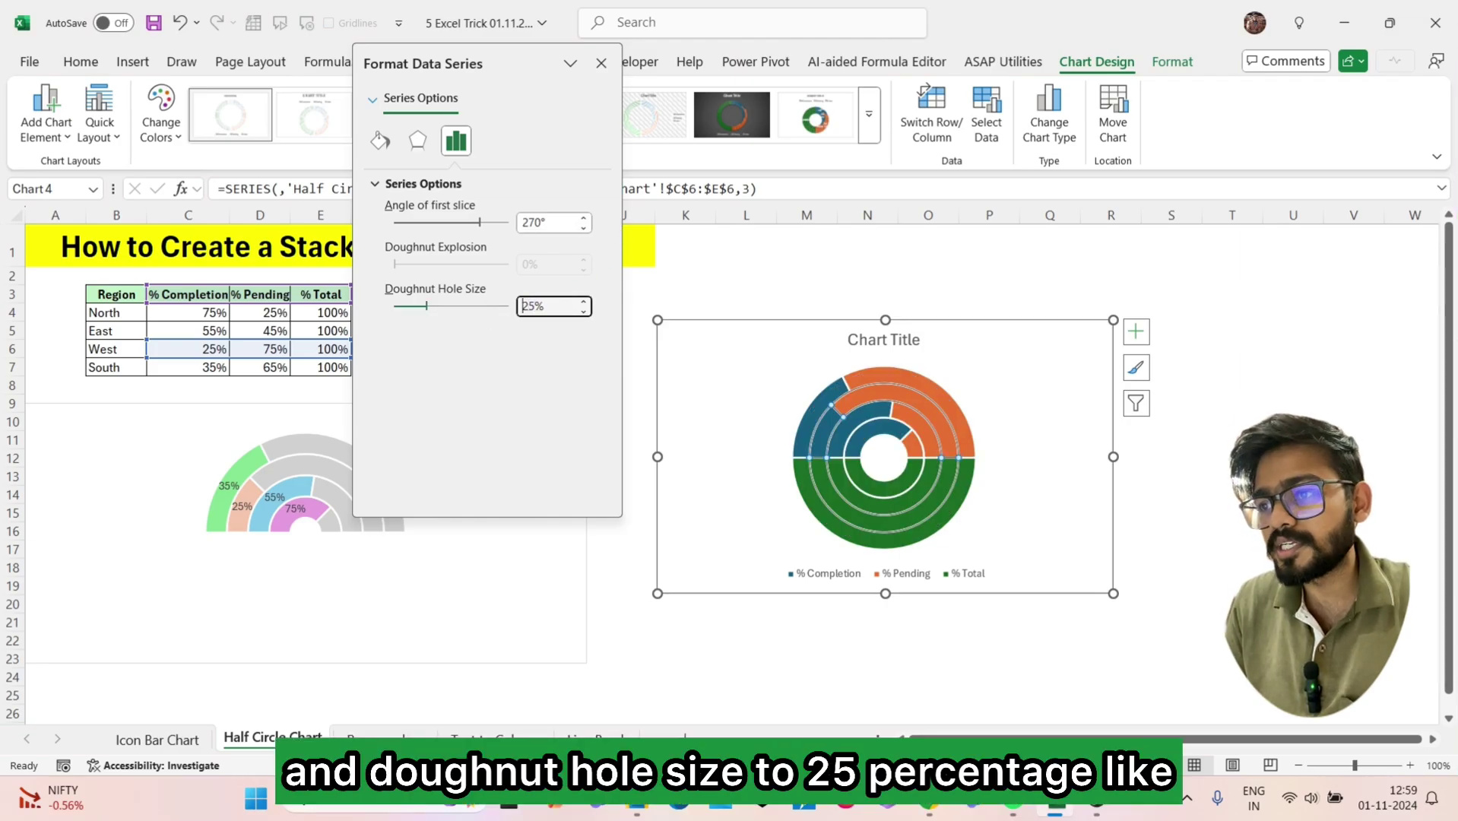
pyautogui.click(600, 62)
pyautogui.click(878, 341)
# Delete the doughnut chart's title and legend.
pyautogui.press('Delete')
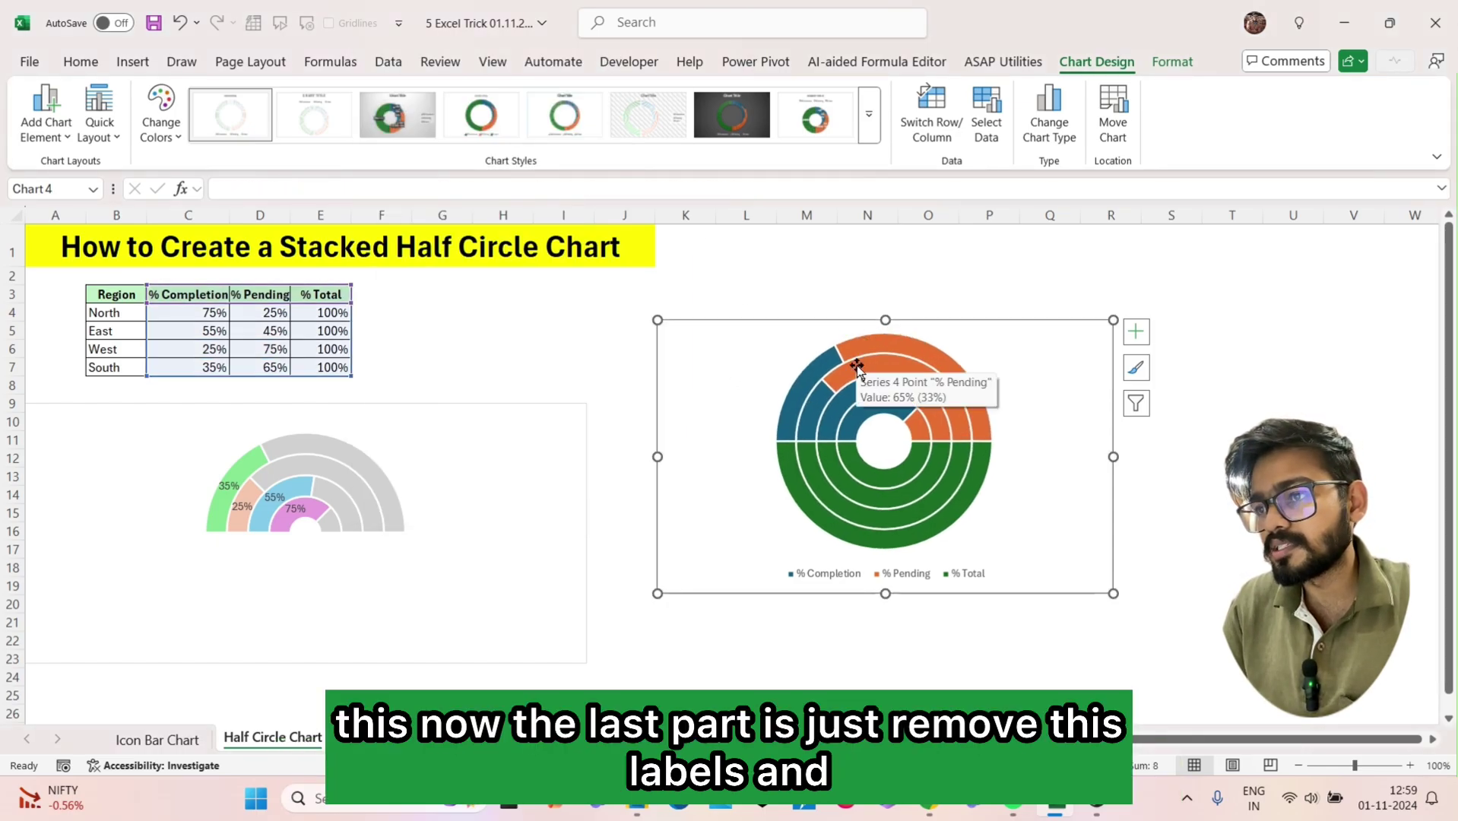
pyautogui.click(828, 581)
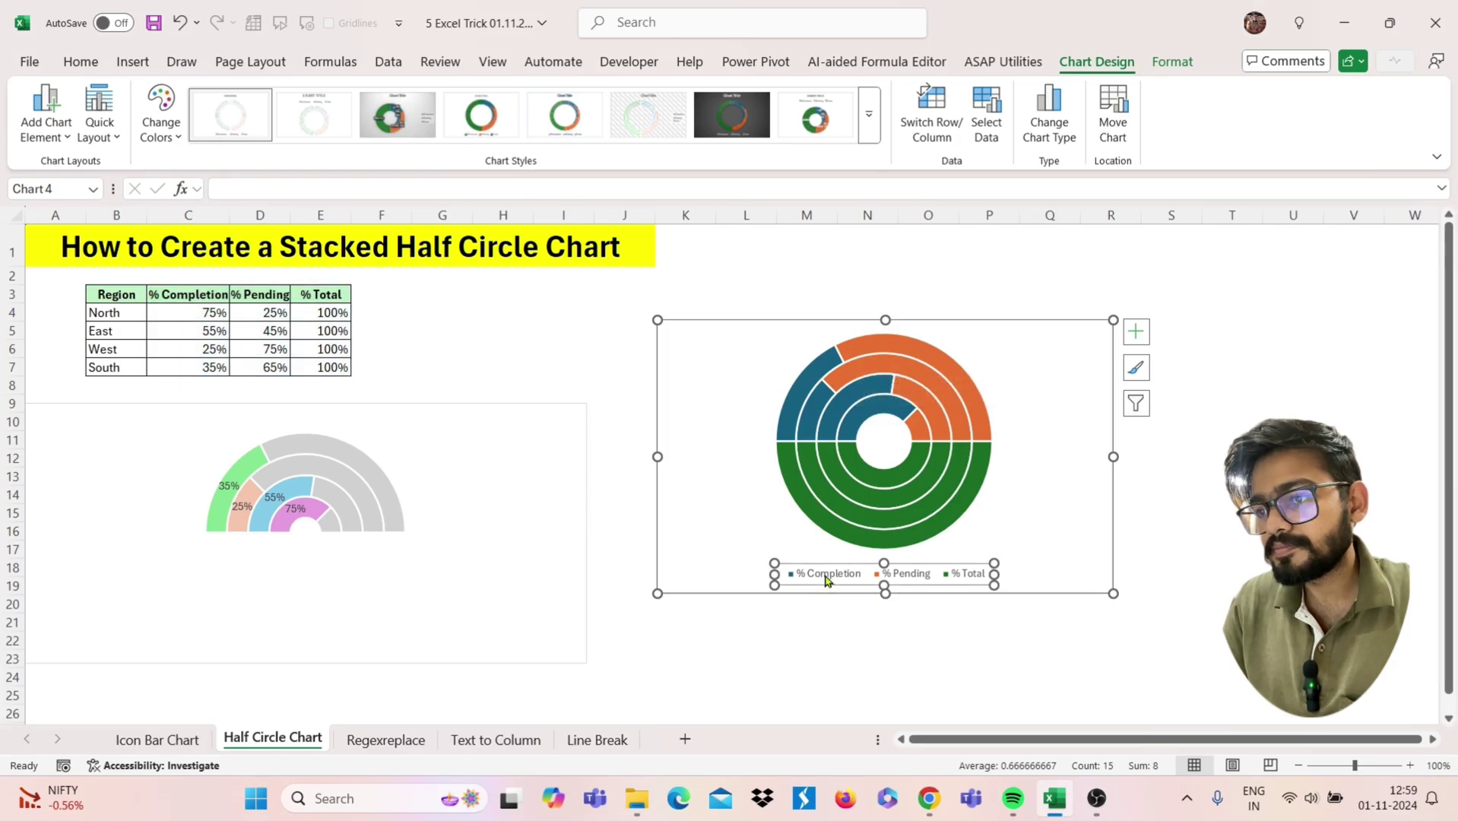
pyautogui.press('Delete')
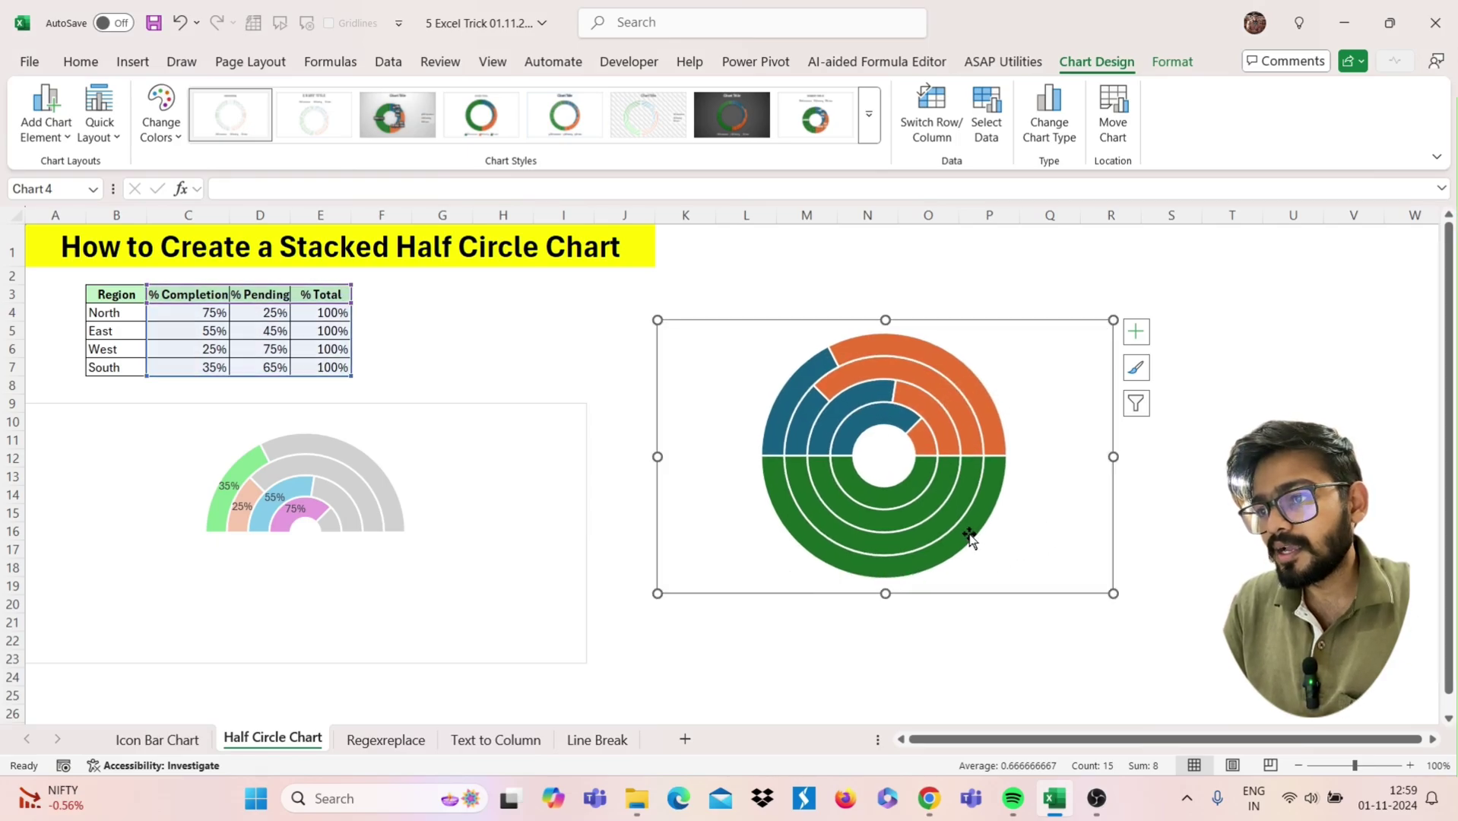
# Set No Fill on the lower half of every ring to leave a half circle.
pyautogui.click(970, 537)
pyautogui.click(968, 536)
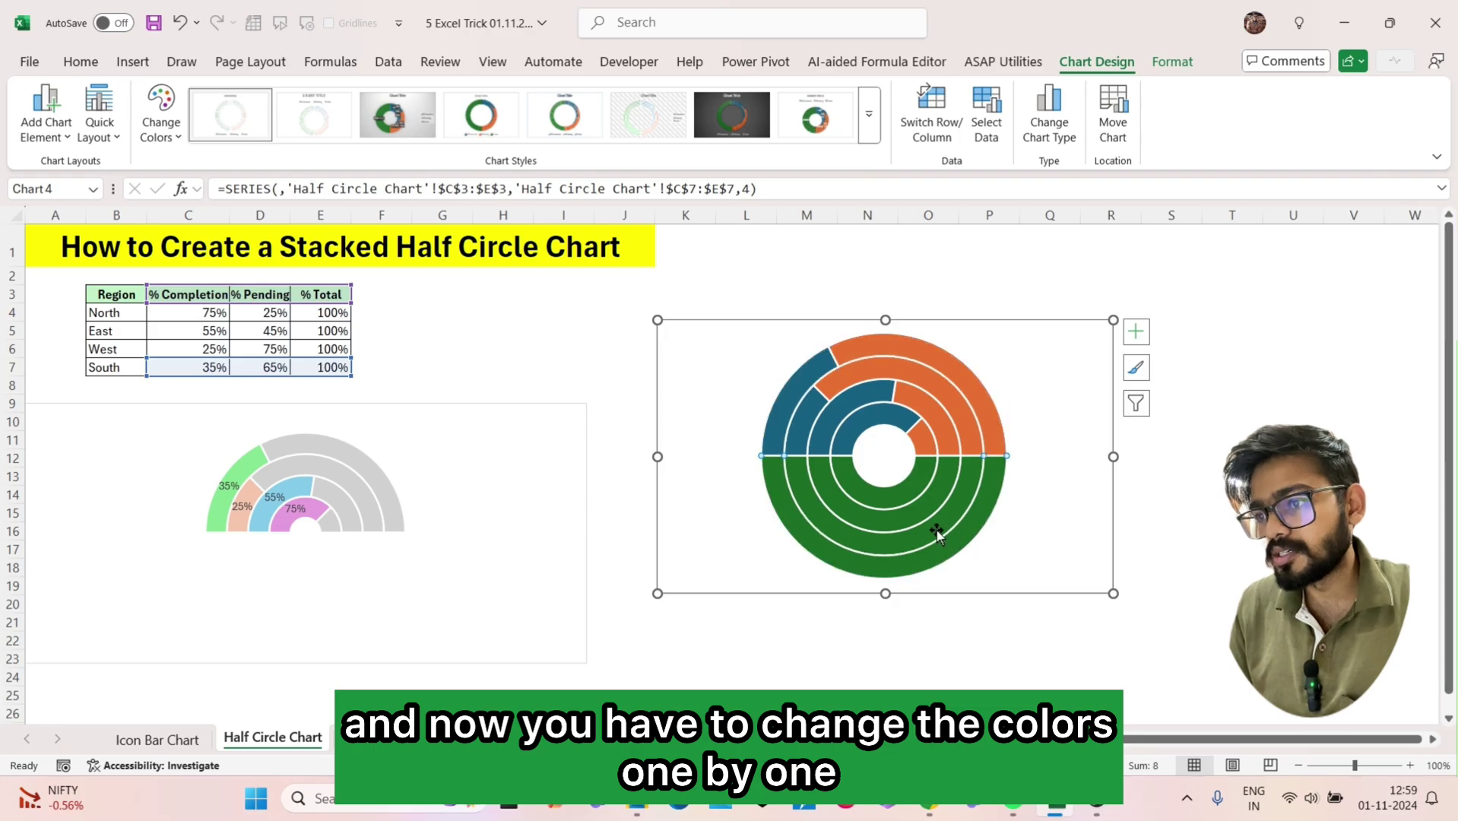
pyautogui.rightClick(943, 553)
pyautogui.click(972, 584)
pyautogui.click(1004, 441)
pyautogui.rightClick(938, 524)
pyautogui.click(981, 729)
pyautogui.click(936, 532)
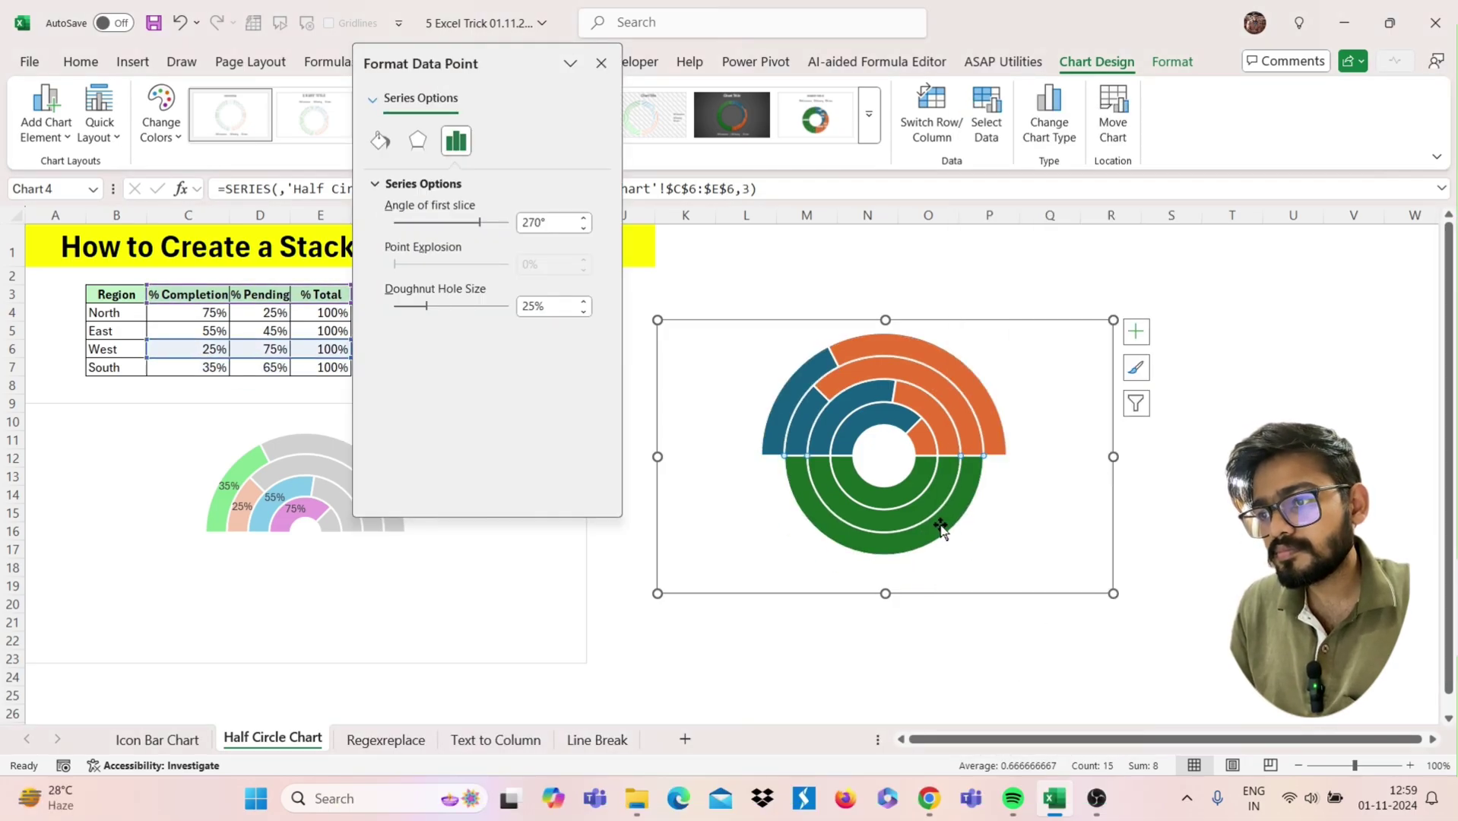
pyautogui.rightClick(943, 449)
pyautogui.click(966, 476)
pyautogui.click(984, 334)
pyautogui.rightClick(924, 524)
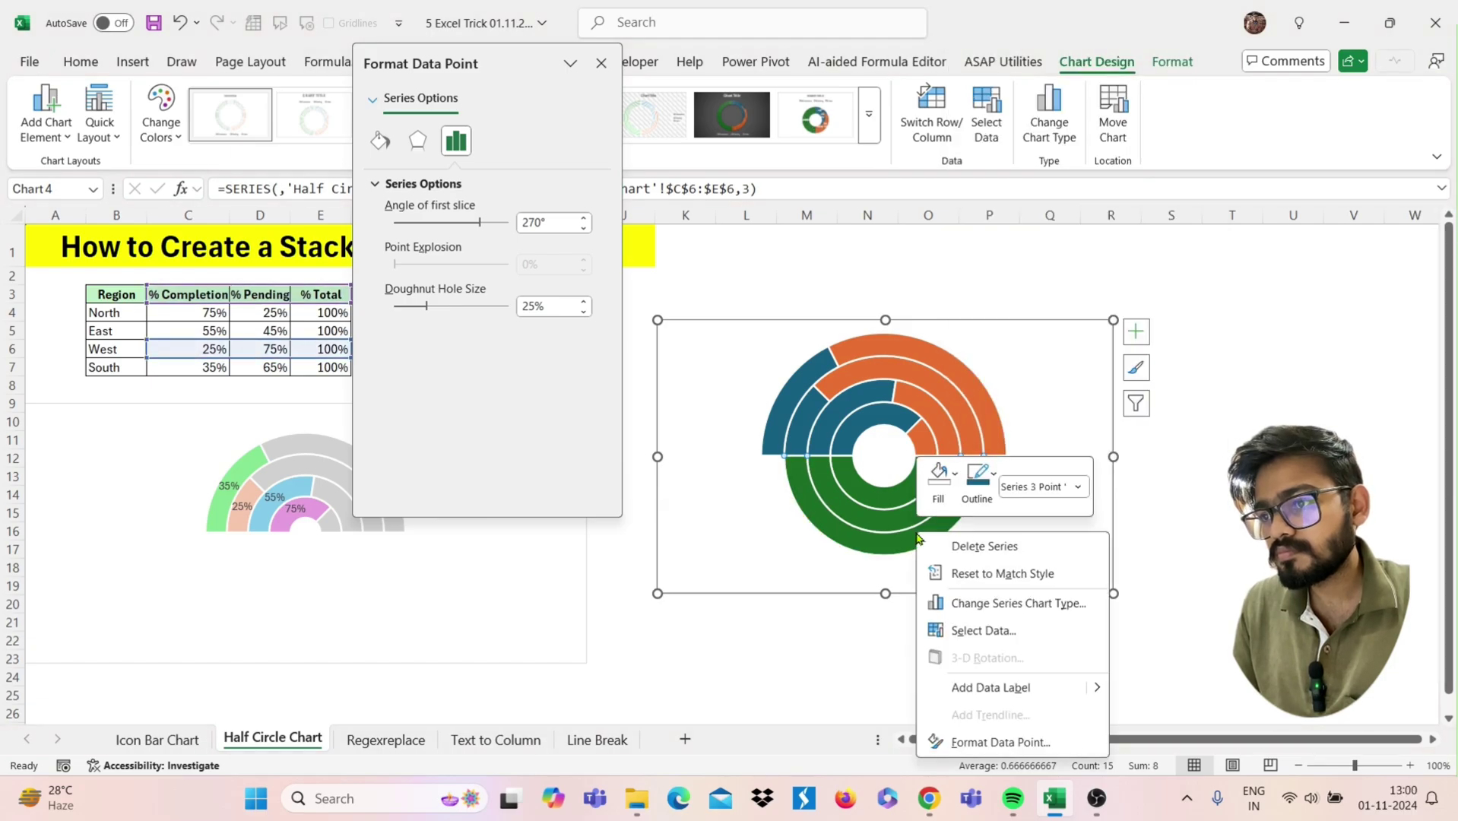
pyautogui.click(940, 475)
pyautogui.click(990, 344)
pyautogui.rightClick(905, 518)
pyautogui.click(926, 465)
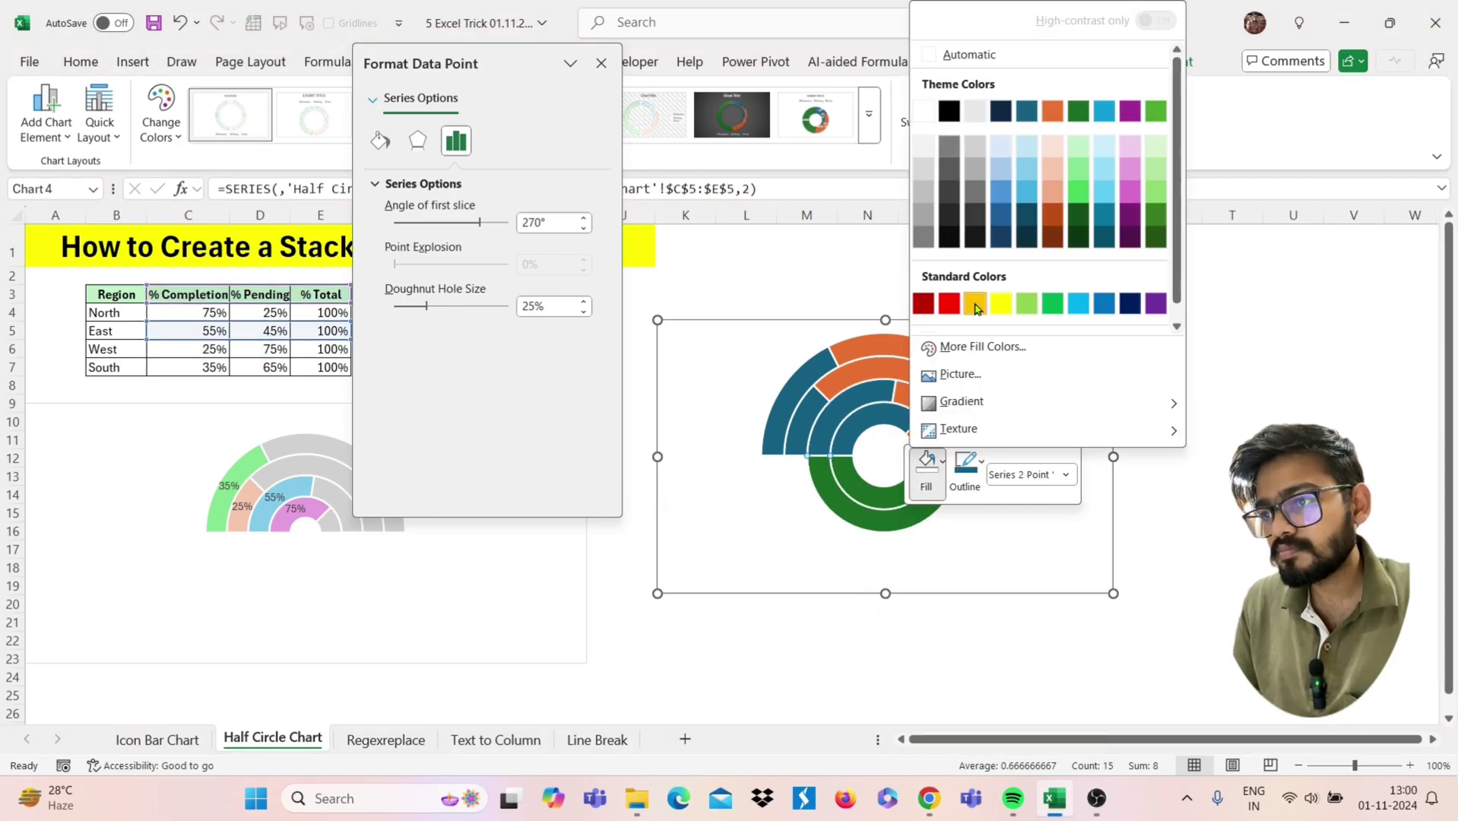
pyautogui.click(957, 324)
pyautogui.rightClick(874, 501)
pyautogui.click(890, 435)
pyautogui.click(921, 295)
pyautogui.click(1086, 639)
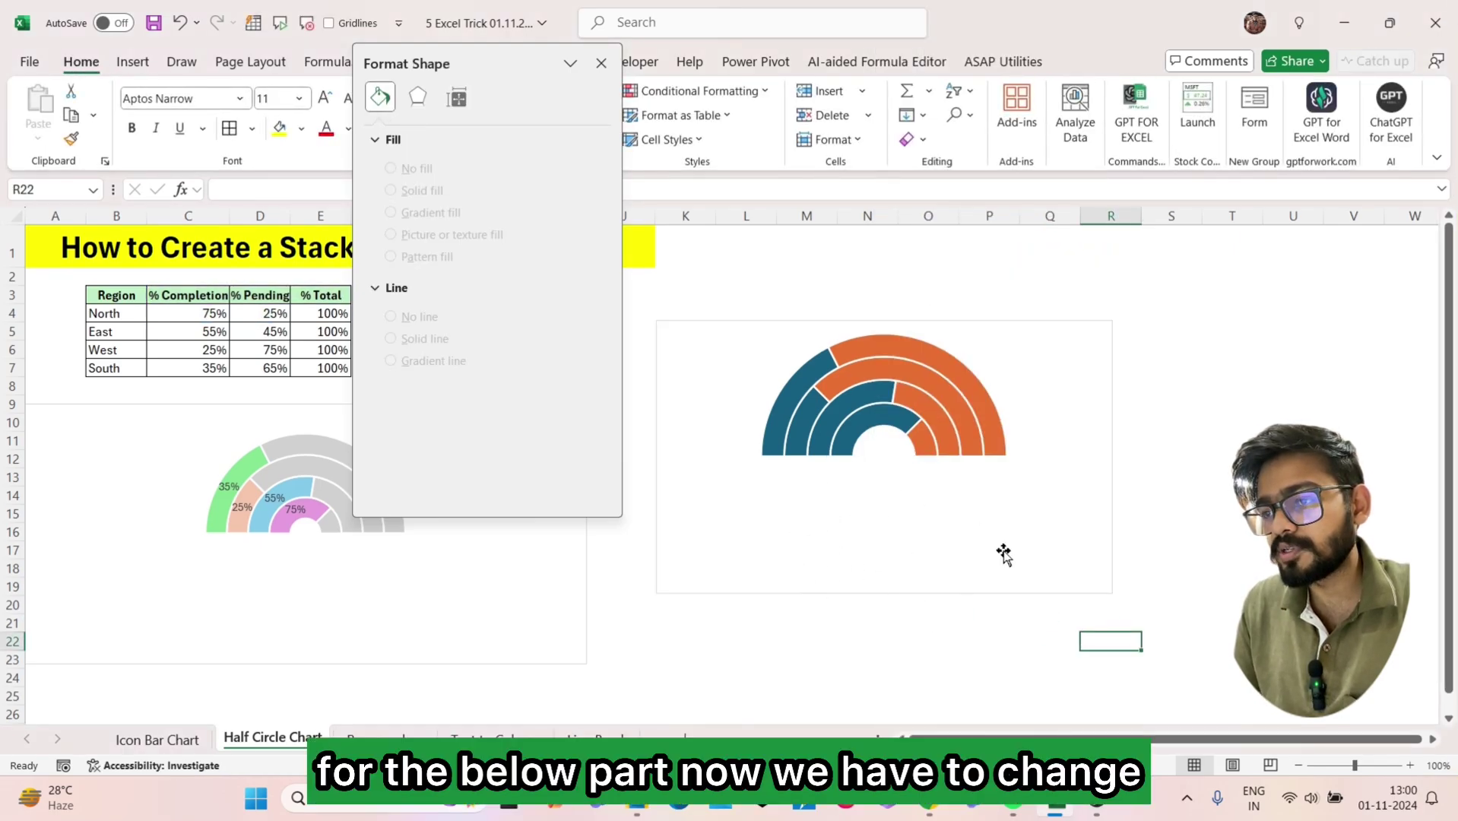
# Give the outer South ring's % Pending slice a solid grey fill.
pyautogui.click(916, 344)
pyautogui.click(921, 347)
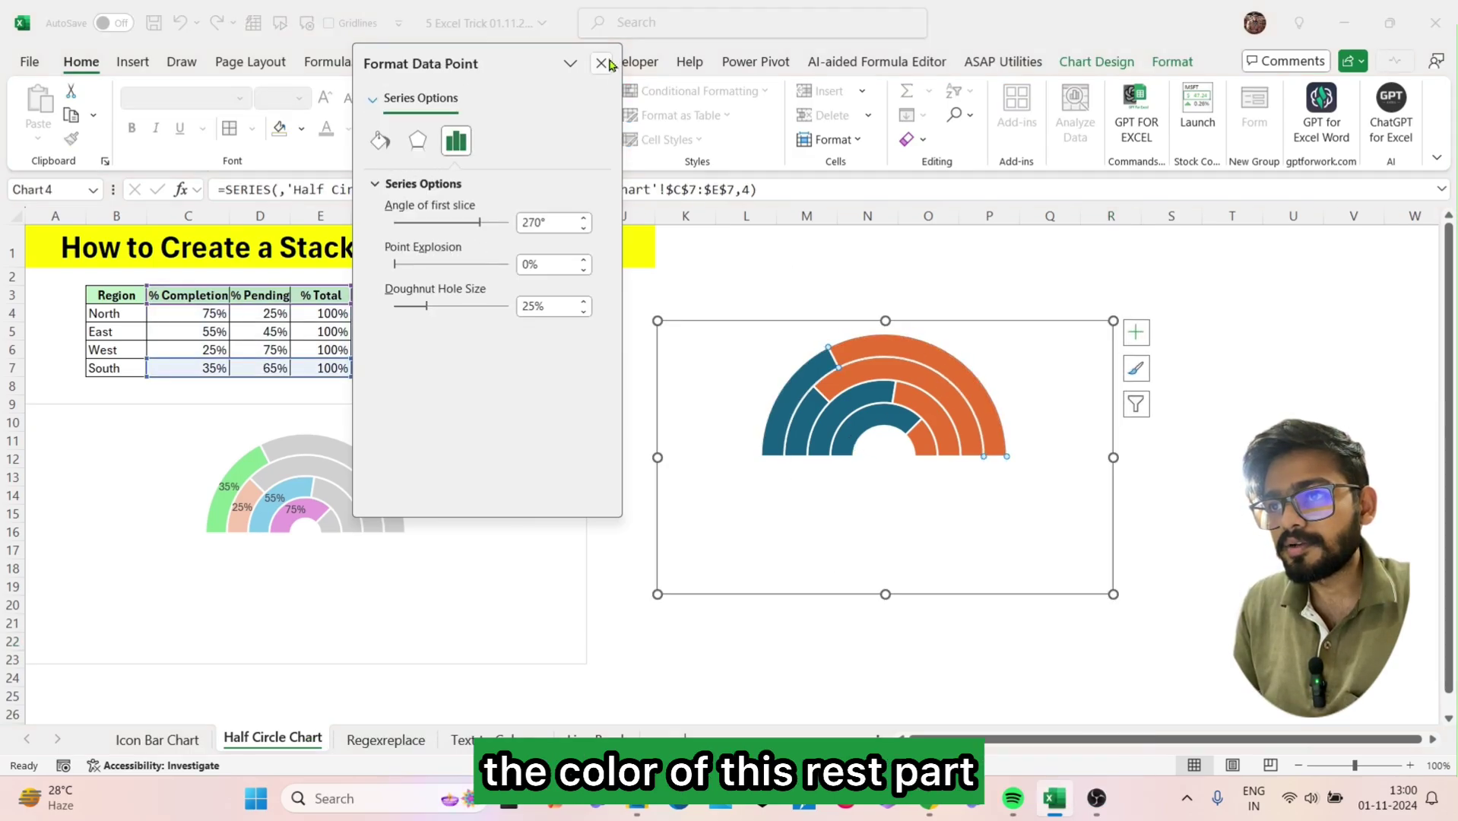
pyautogui.click(600, 63)
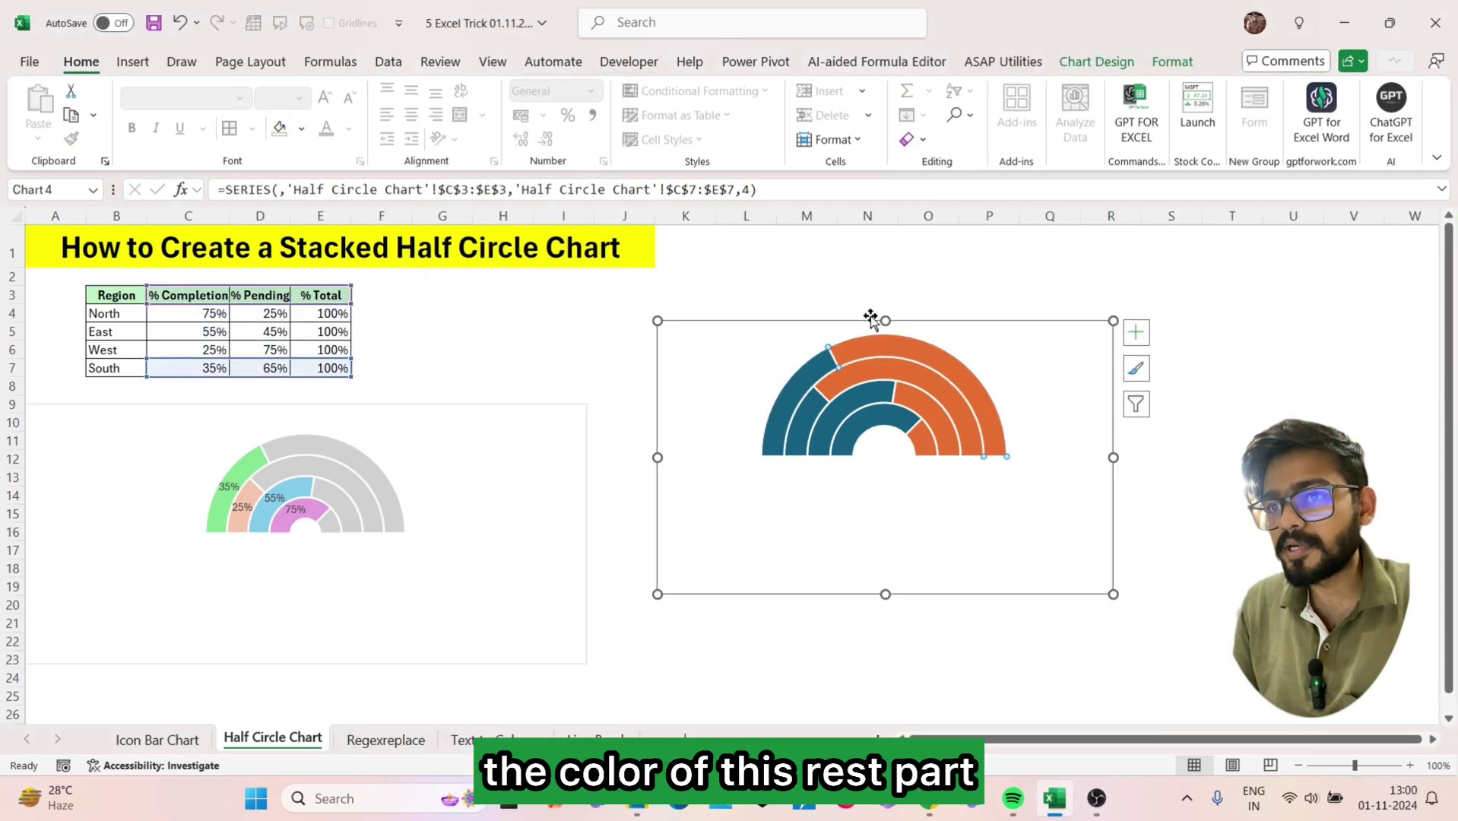
pyautogui.doubleClick(953, 367)
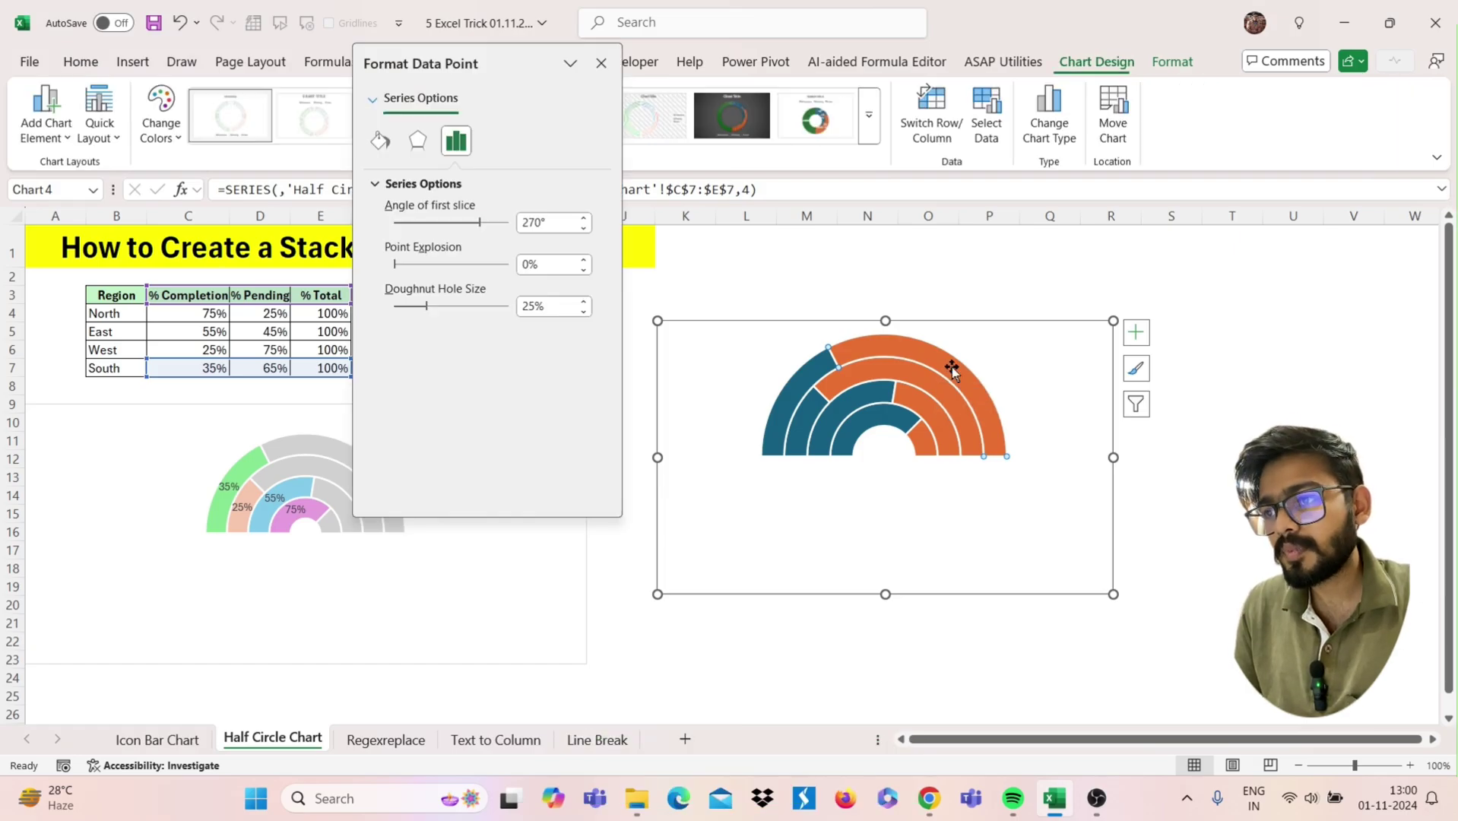
pyautogui.click(379, 139)
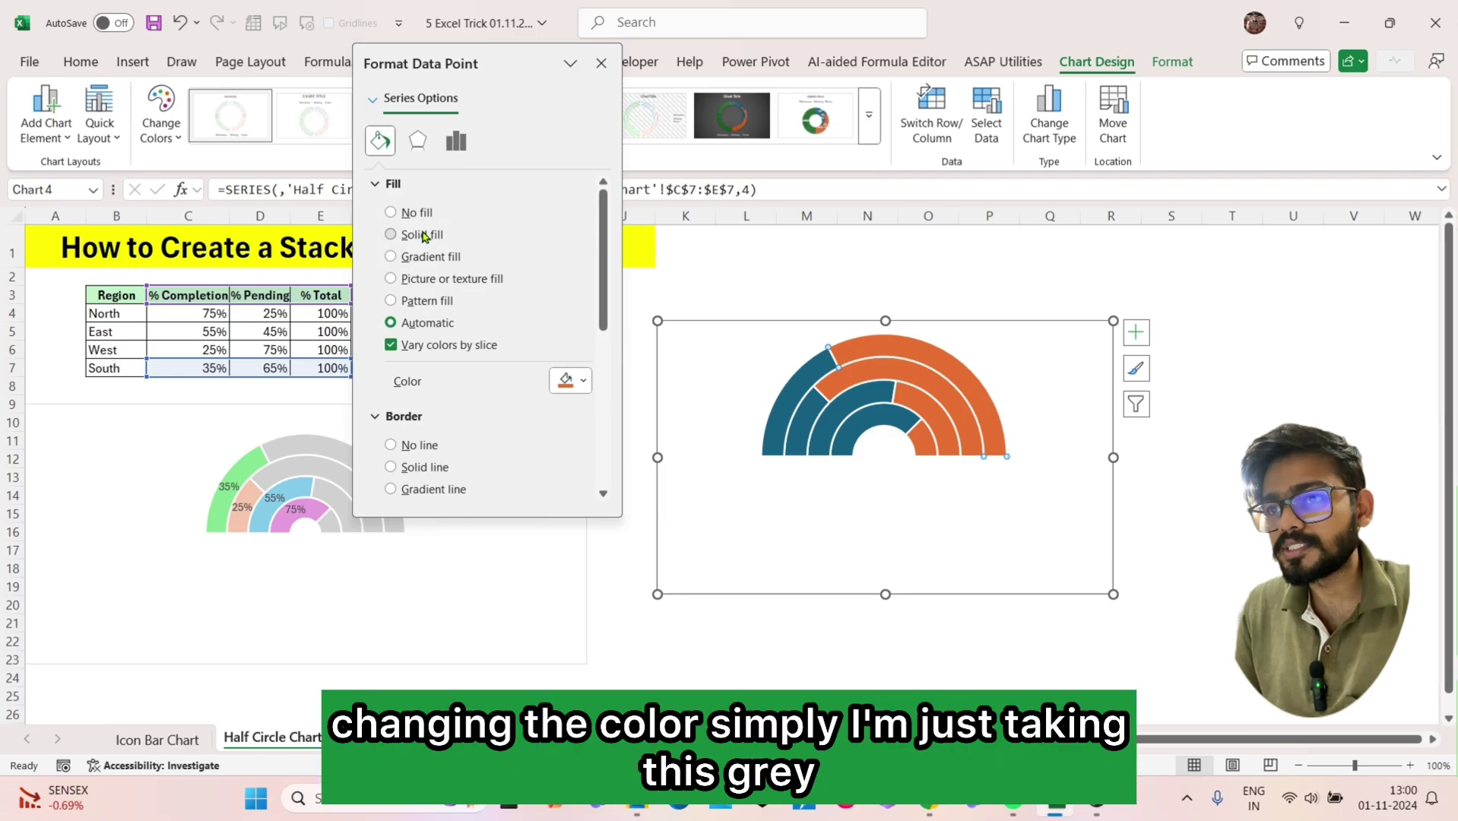
pyautogui.click(417, 234)
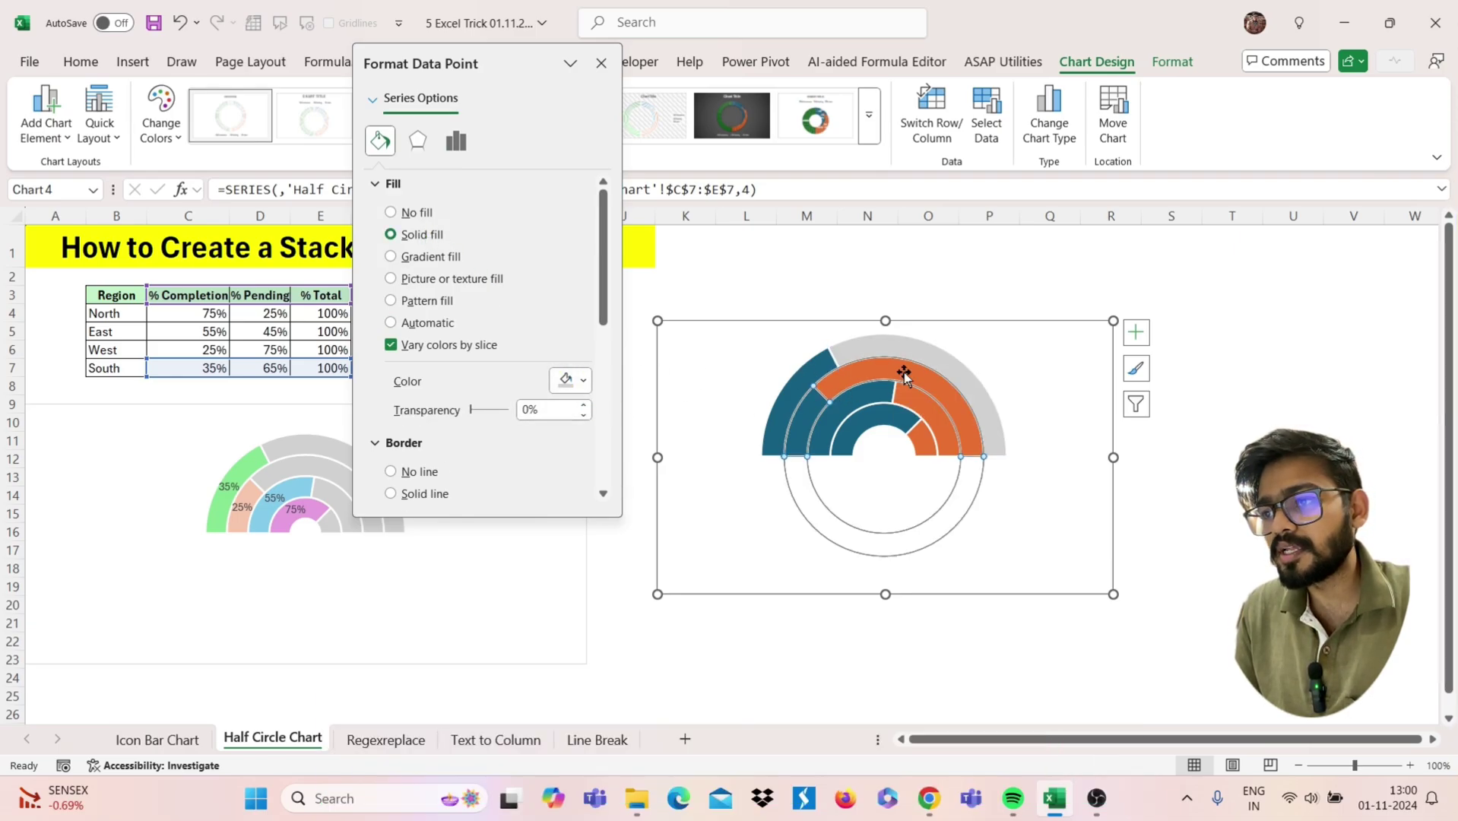
# Colour the West, East and North % Pending slices grey.
pyautogui.click(903, 373)
pyautogui.click(904, 372)
pyautogui.click(571, 380)
pyautogui.click(617, 511)
pyautogui.click(928, 414)
pyautogui.click(927, 415)
pyautogui.click(570, 380)
pyautogui.click(618, 511)
pyautogui.click(922, 438)
pyautogui.click(922, 438)
pyautogui.click(570, 381)
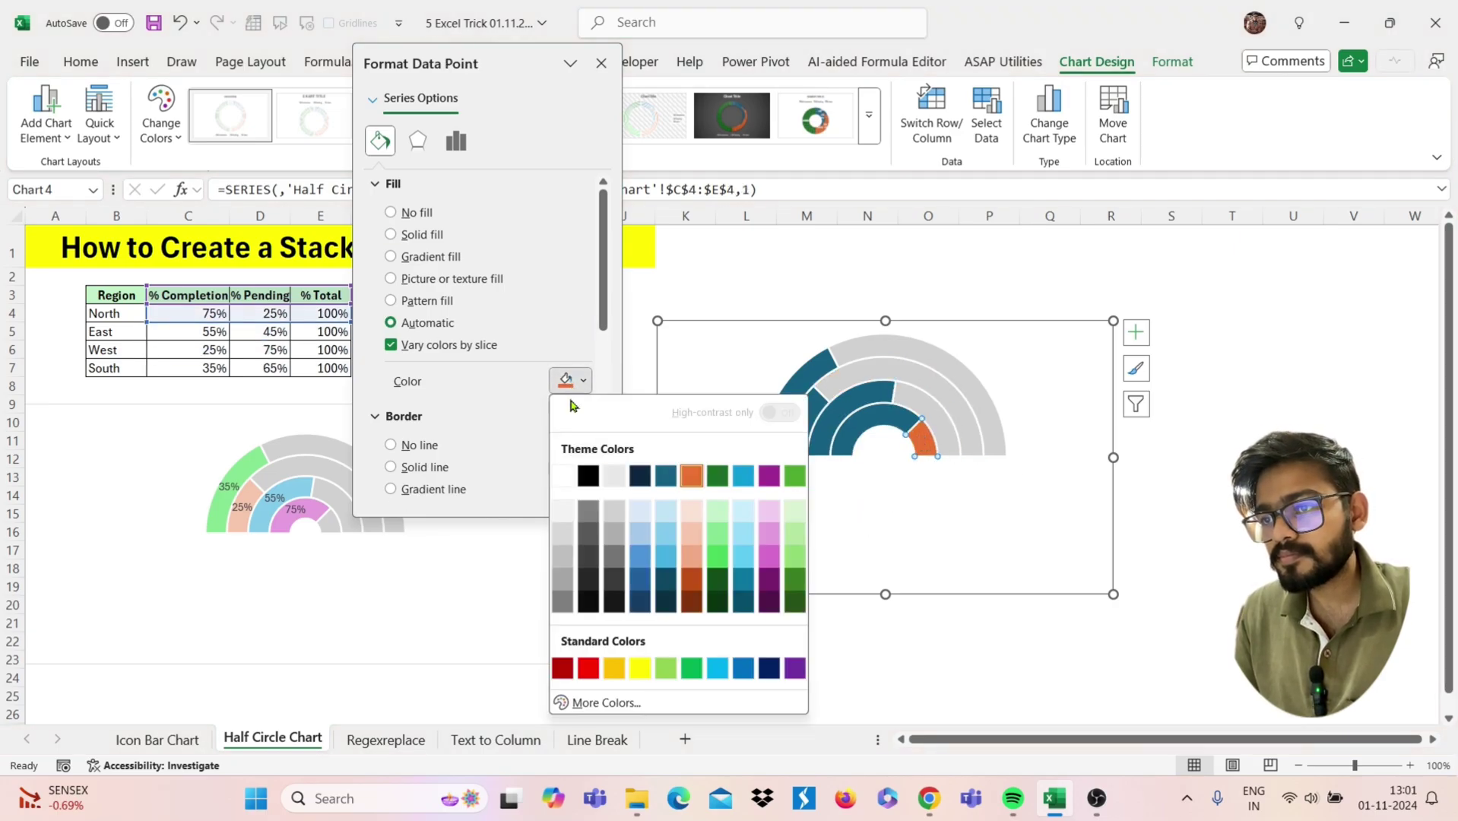
pyautogui.click(618, 511)
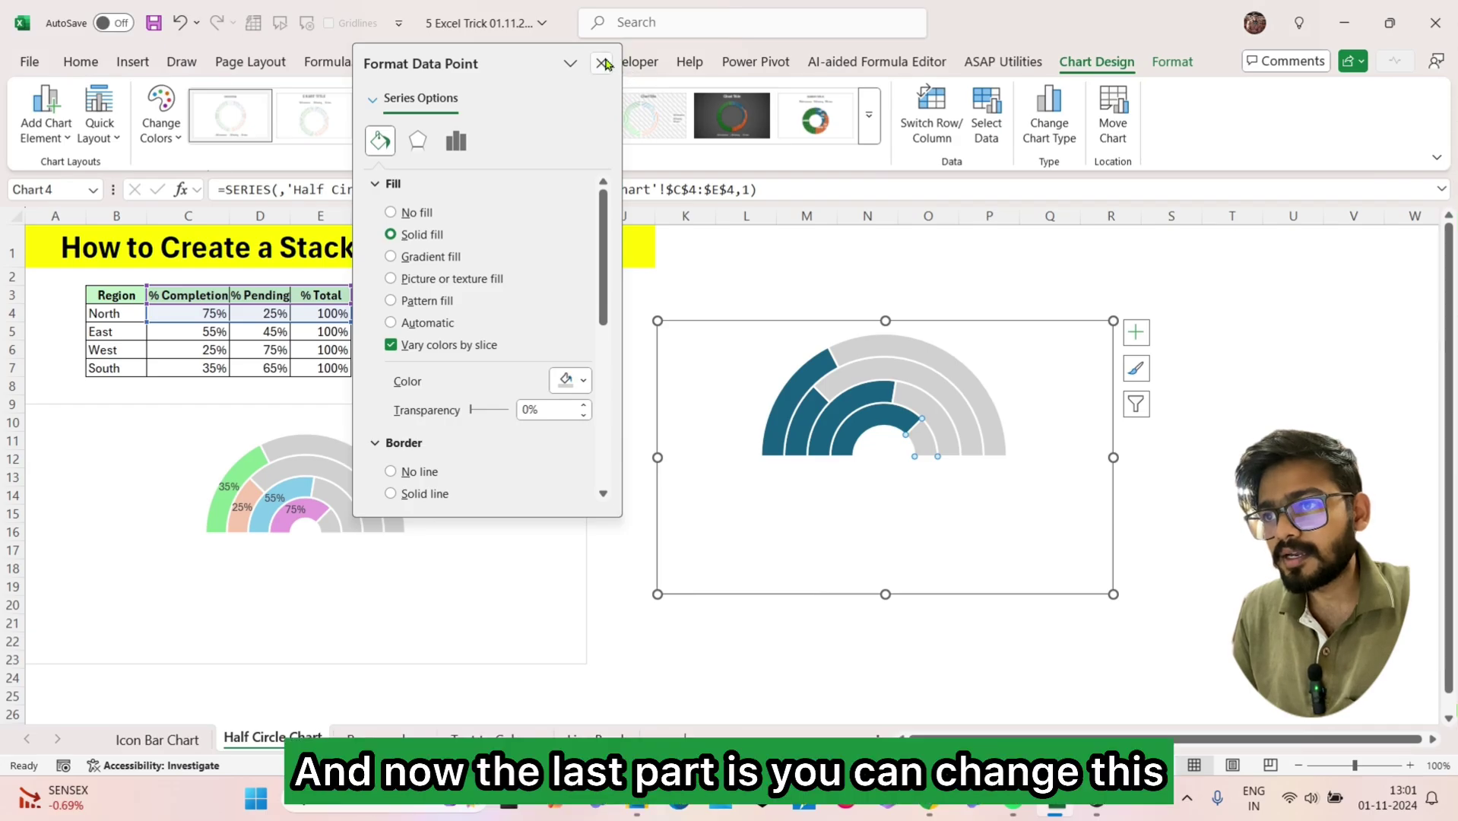
pyautogui.click(798, 386)
# Colour the South Completion slice light peach, West green and East light blue.
pyautogui.click(801, 385)
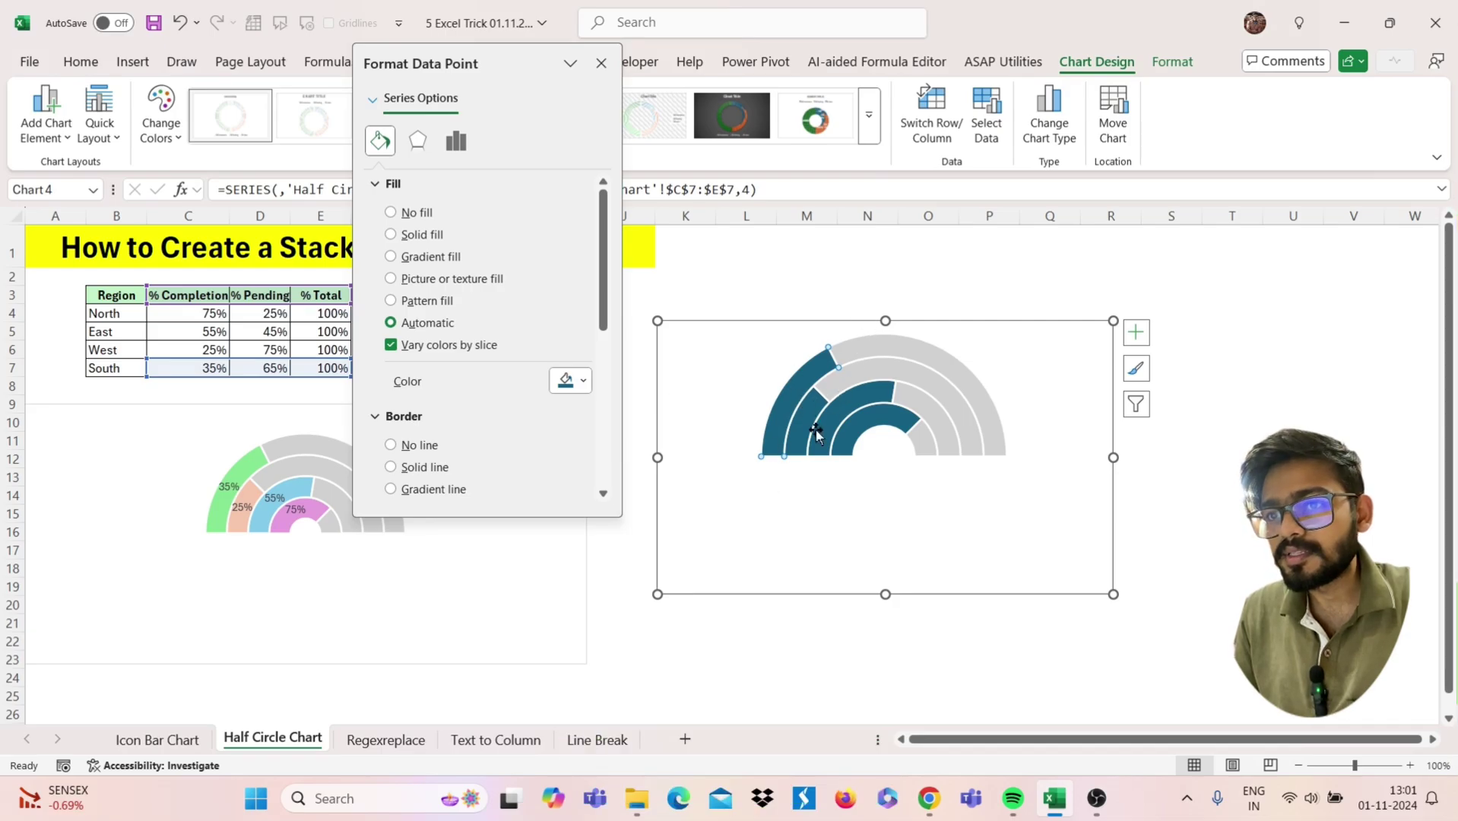
pyautogui.click(571, 380)
pyautogui.click(670, 508)
pyautogui.click(812, 411)
pyautogui.click(570, 380)
pyautogui.click(848, 407)
pyautogui.click(848, 408)
pyautogui.click(570, 380)
pyautogui.click(745, 522)
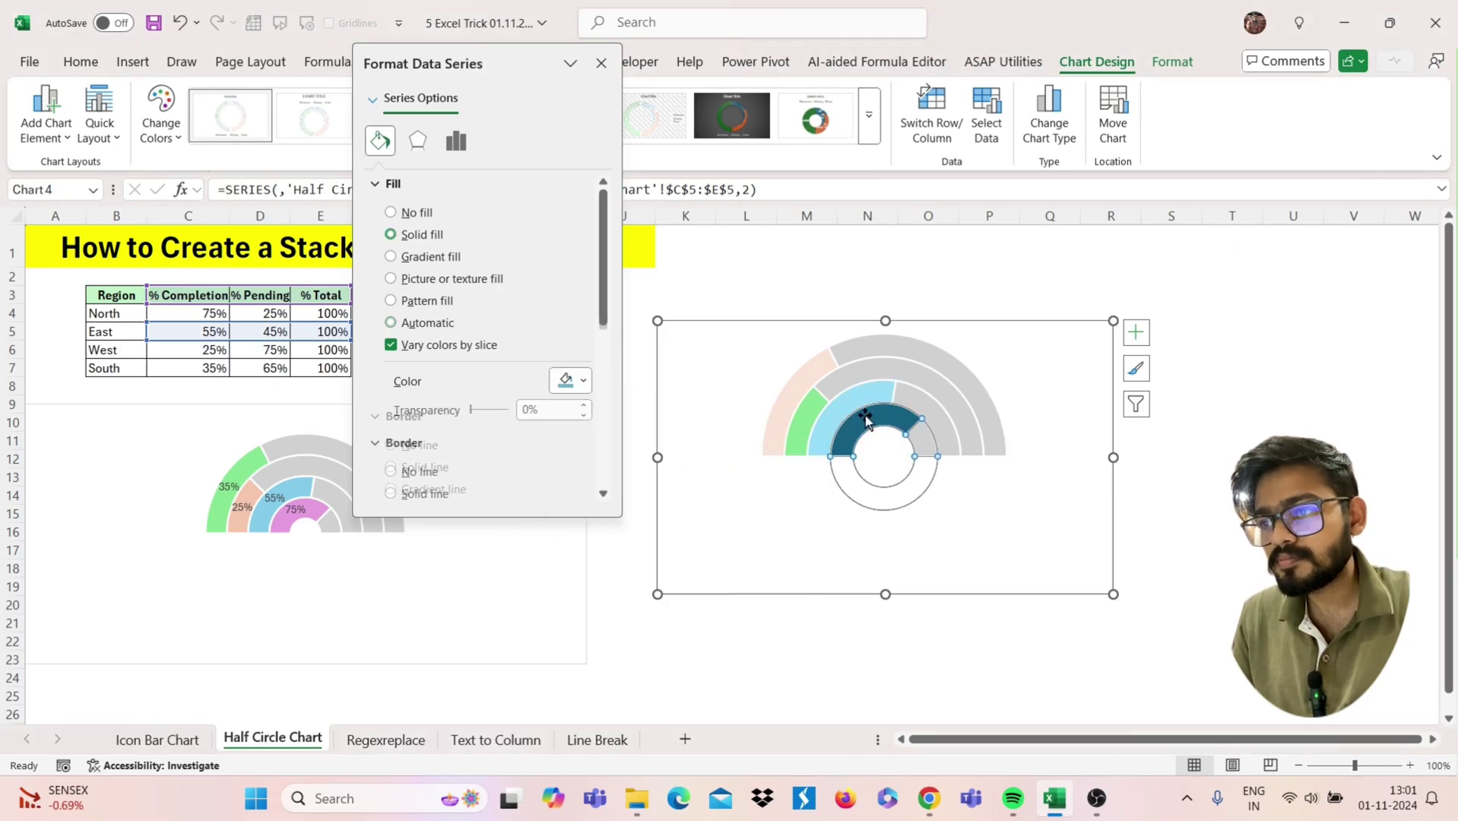
# Colour the North Completion slice pink and reapply light peach to the South slice.
pyautogui.click(863, 420)
pyautogui.click(863, 420)
pyautogui.click(571, 380)
pyautogui.click(769, 535)
pyautogui.click(787, 411)
pyautogui.click(787, 411)
pyautogui.click(570, 380)
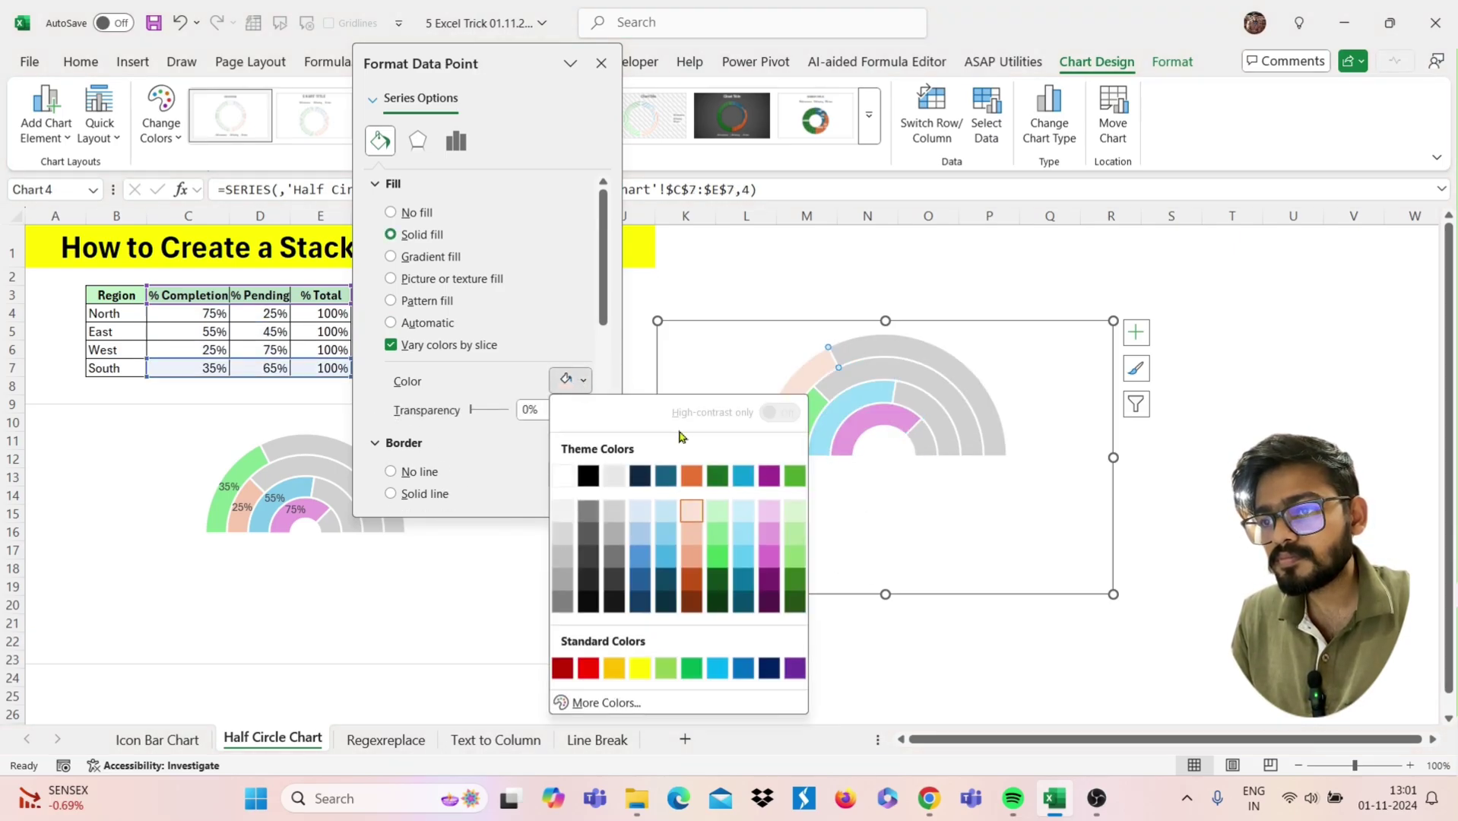
pyautogui.click(692, 540)
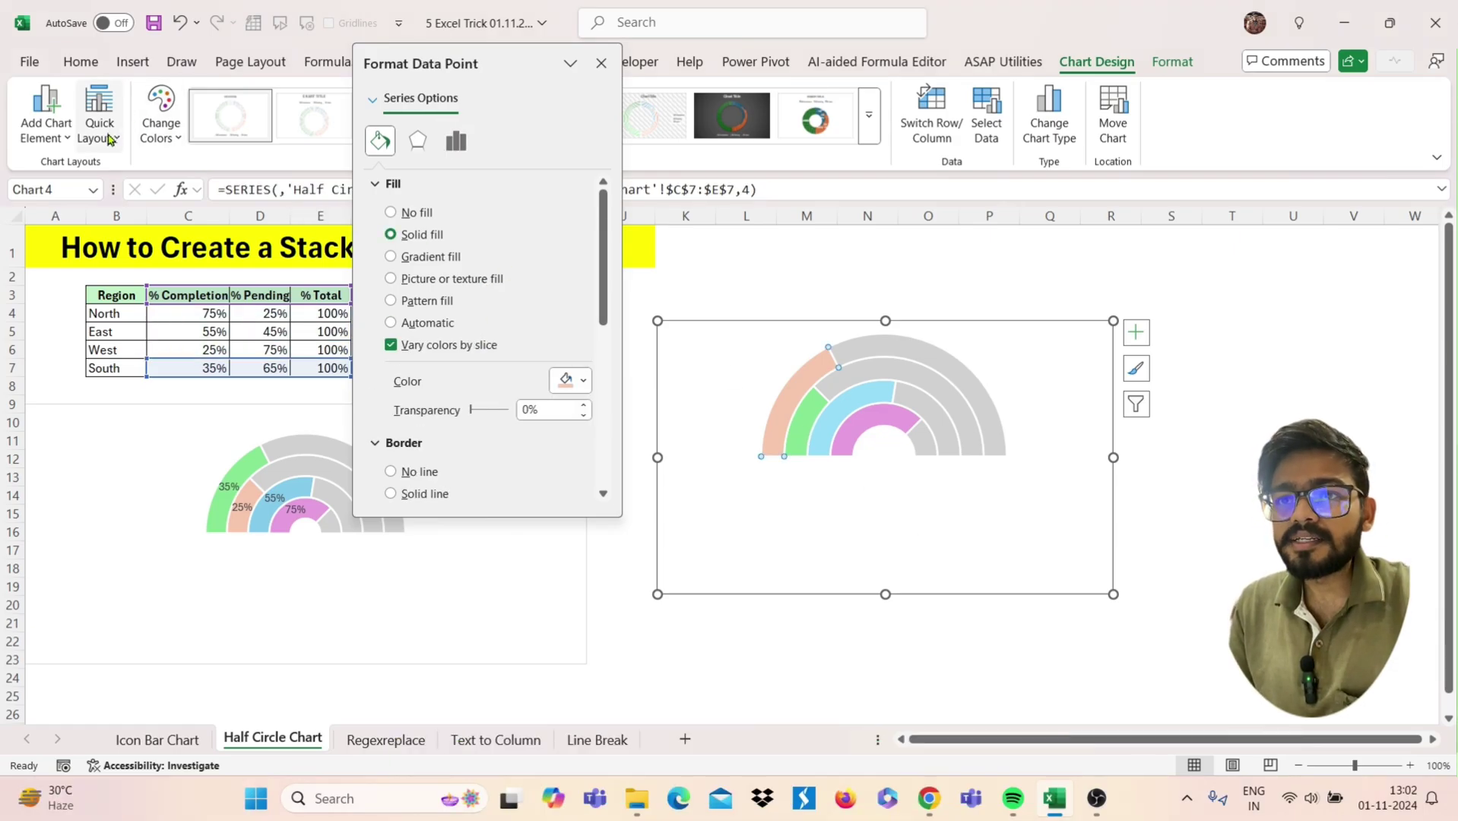
pyautogui.click(53, 133)
# Show data labels on the South (35%) and West (25%) Completion slices.
pyautogui.moveTo(98, 206)
pyautogui.click(228, 257)
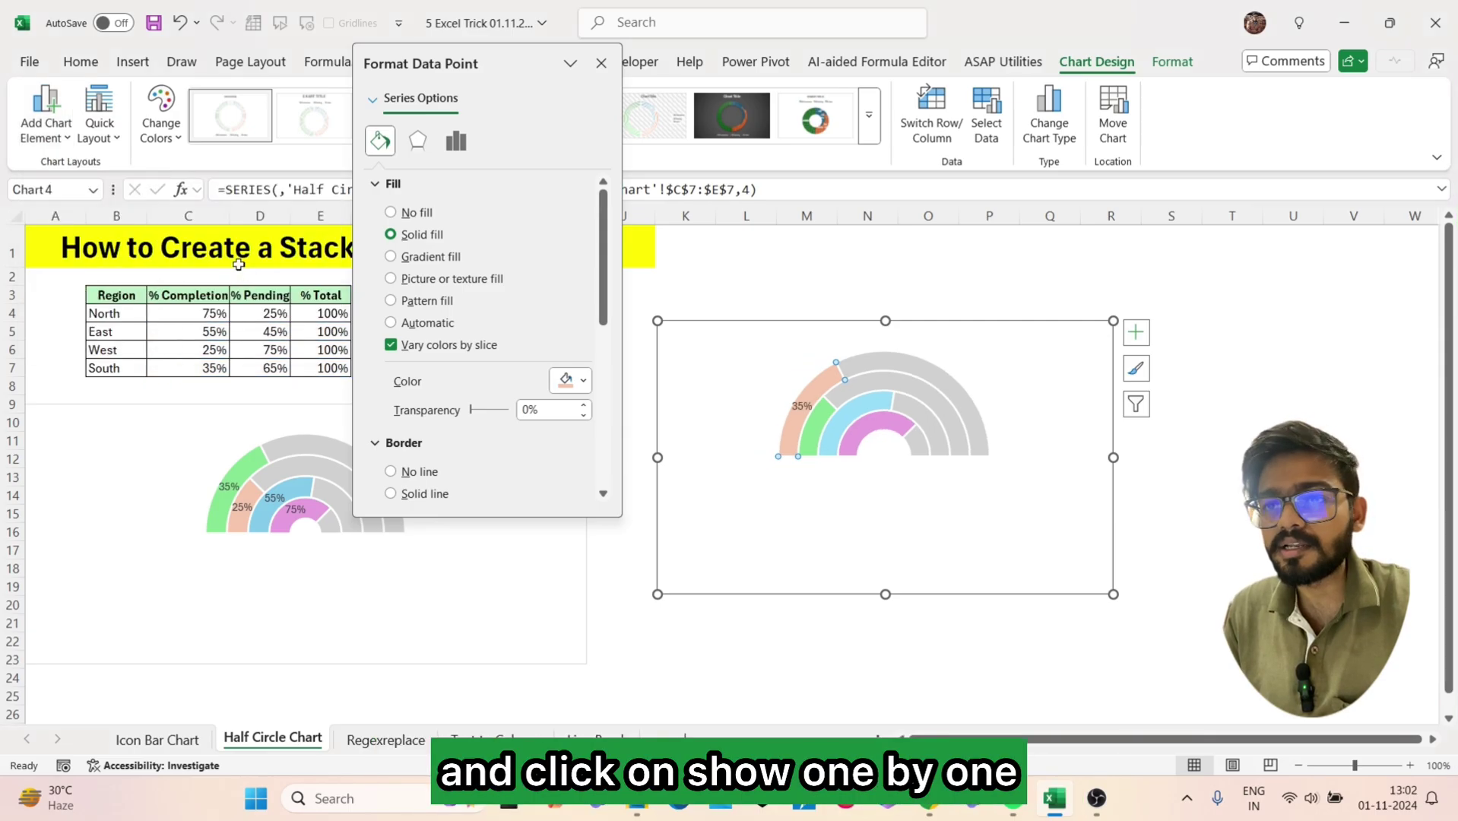
pyautogui.click(811, 422)
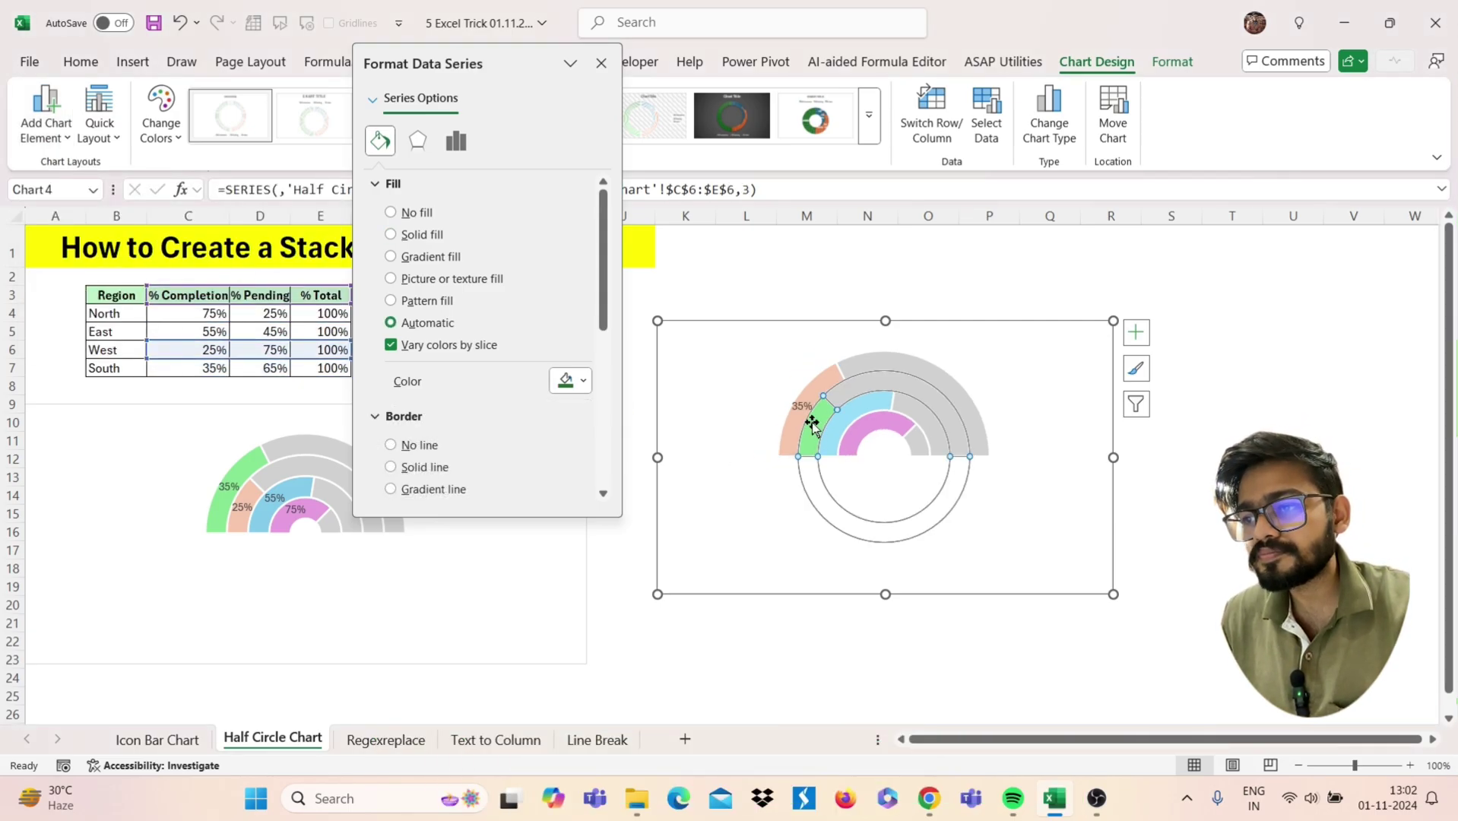
pyautogui.click(812, 424)
pyautogui.click(45, 125)
pyautogui.moveTo(95, 195)
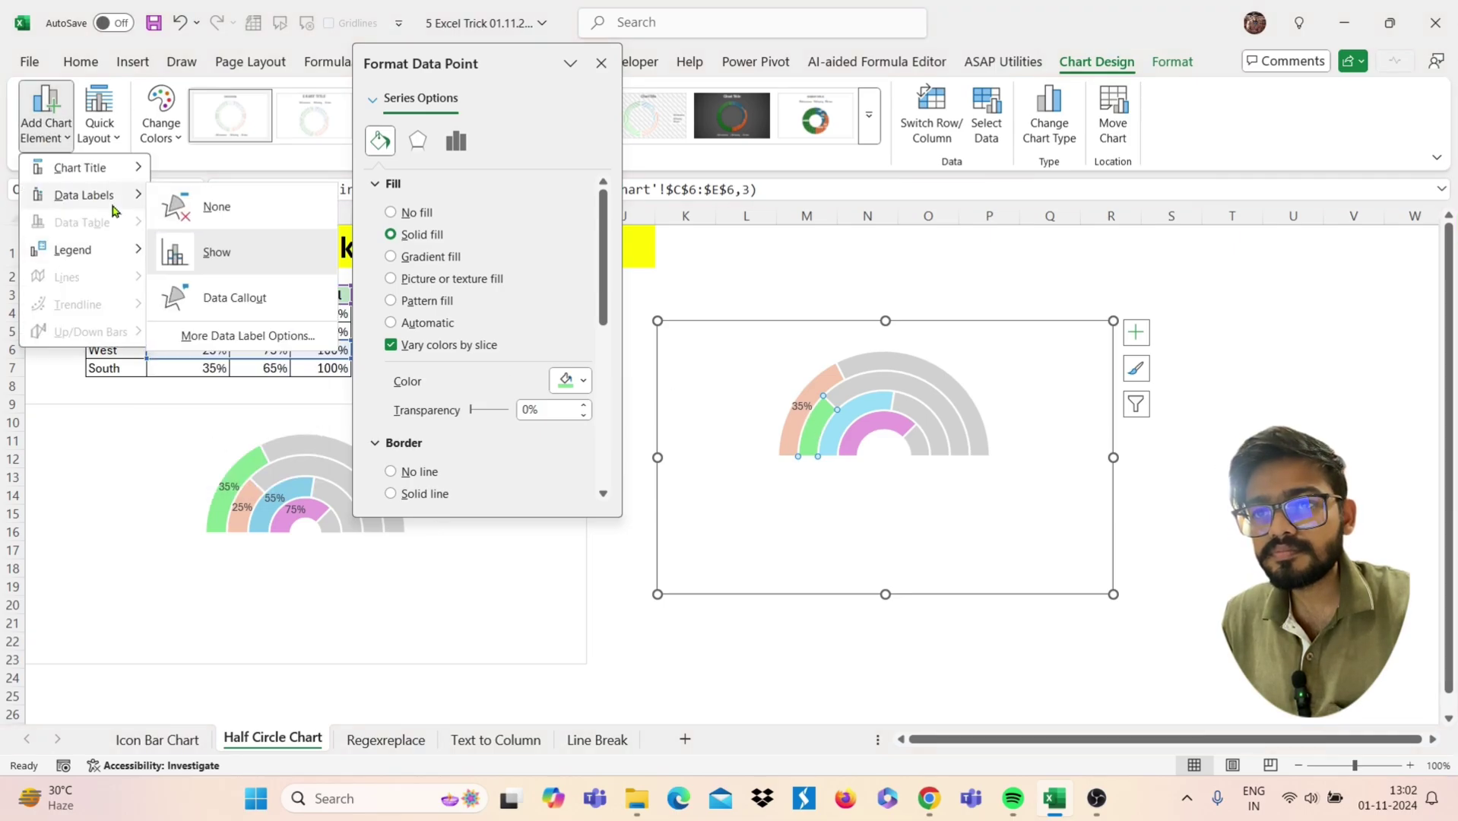
pyautogui.click(245, 271)
pyautogui.click(243, 266)
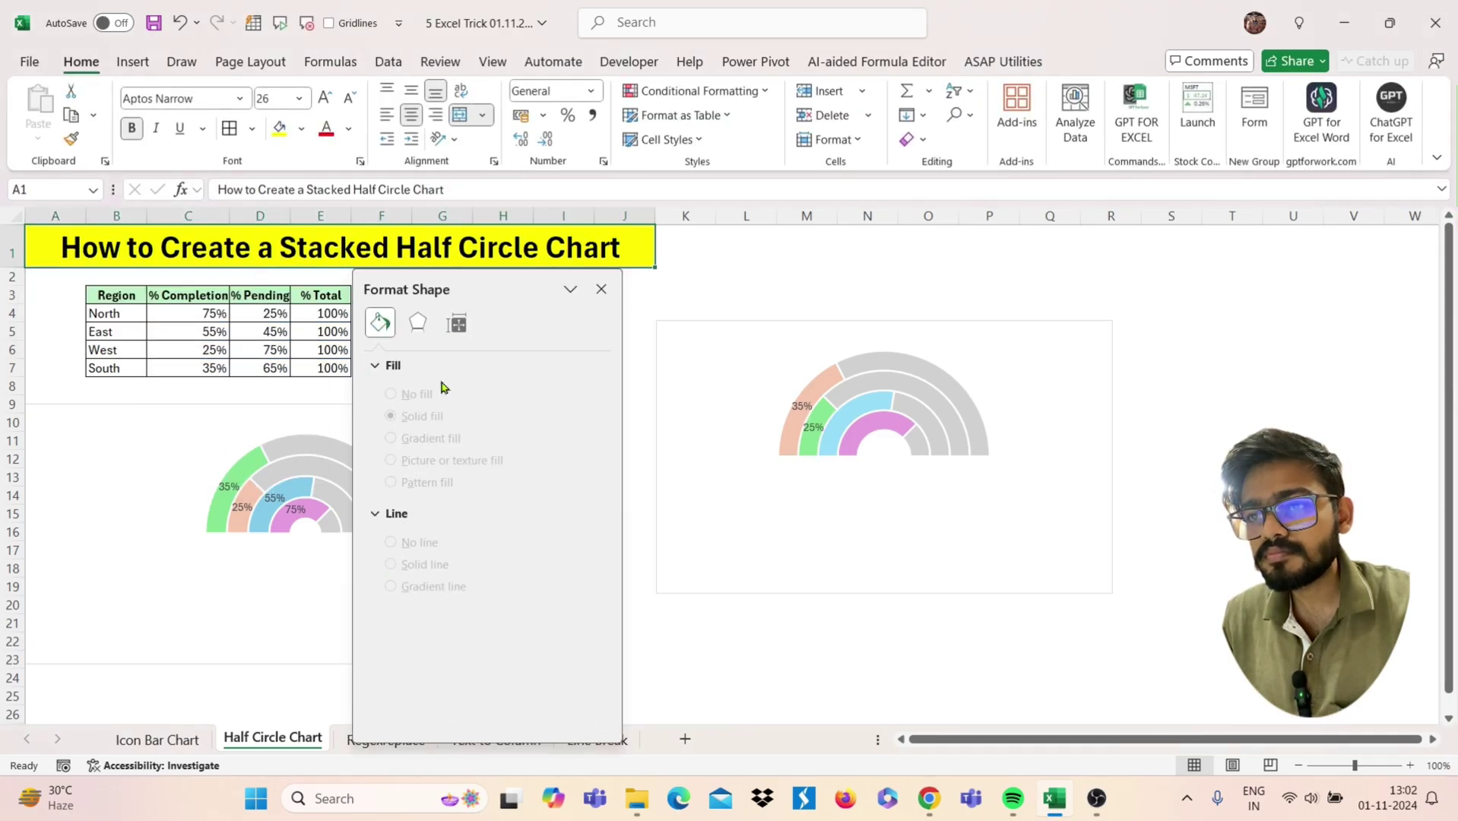
# Add the 55% East and 75% North labels, then close the Format pane.
pyautogui.click(832, 435)
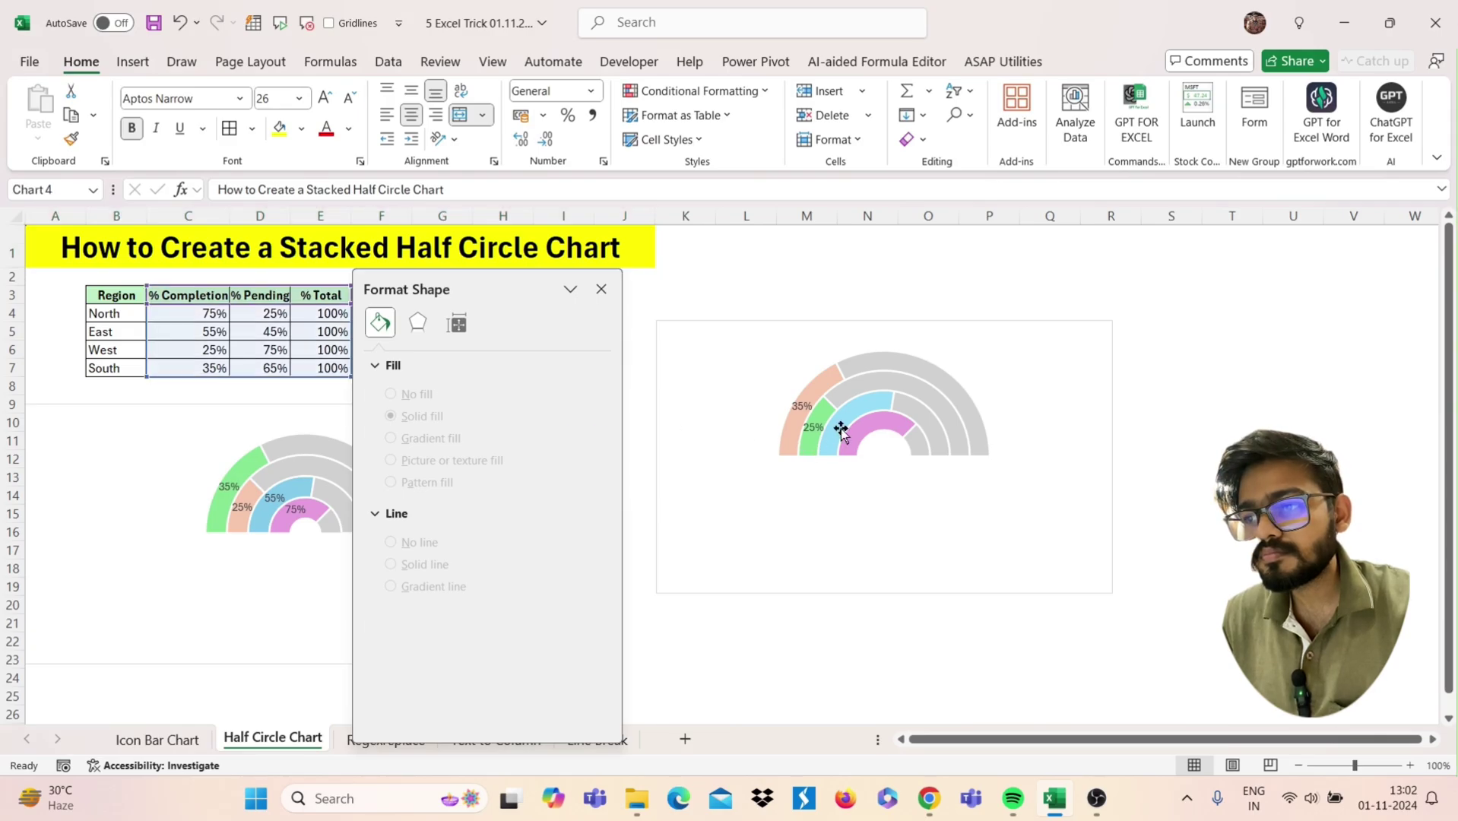
pyautogui.click(841, 432)
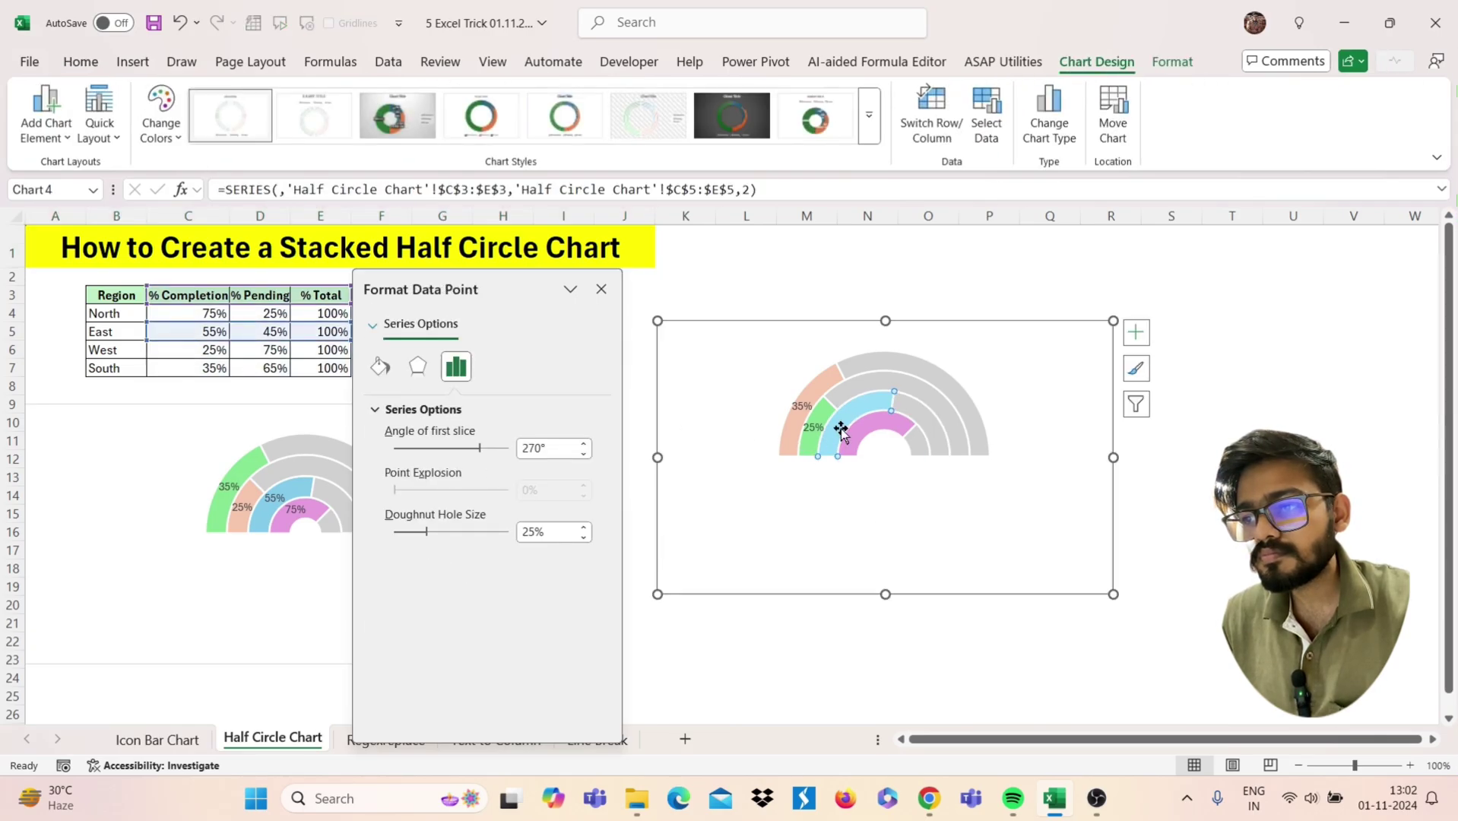
pyautogui.click(35, 136)
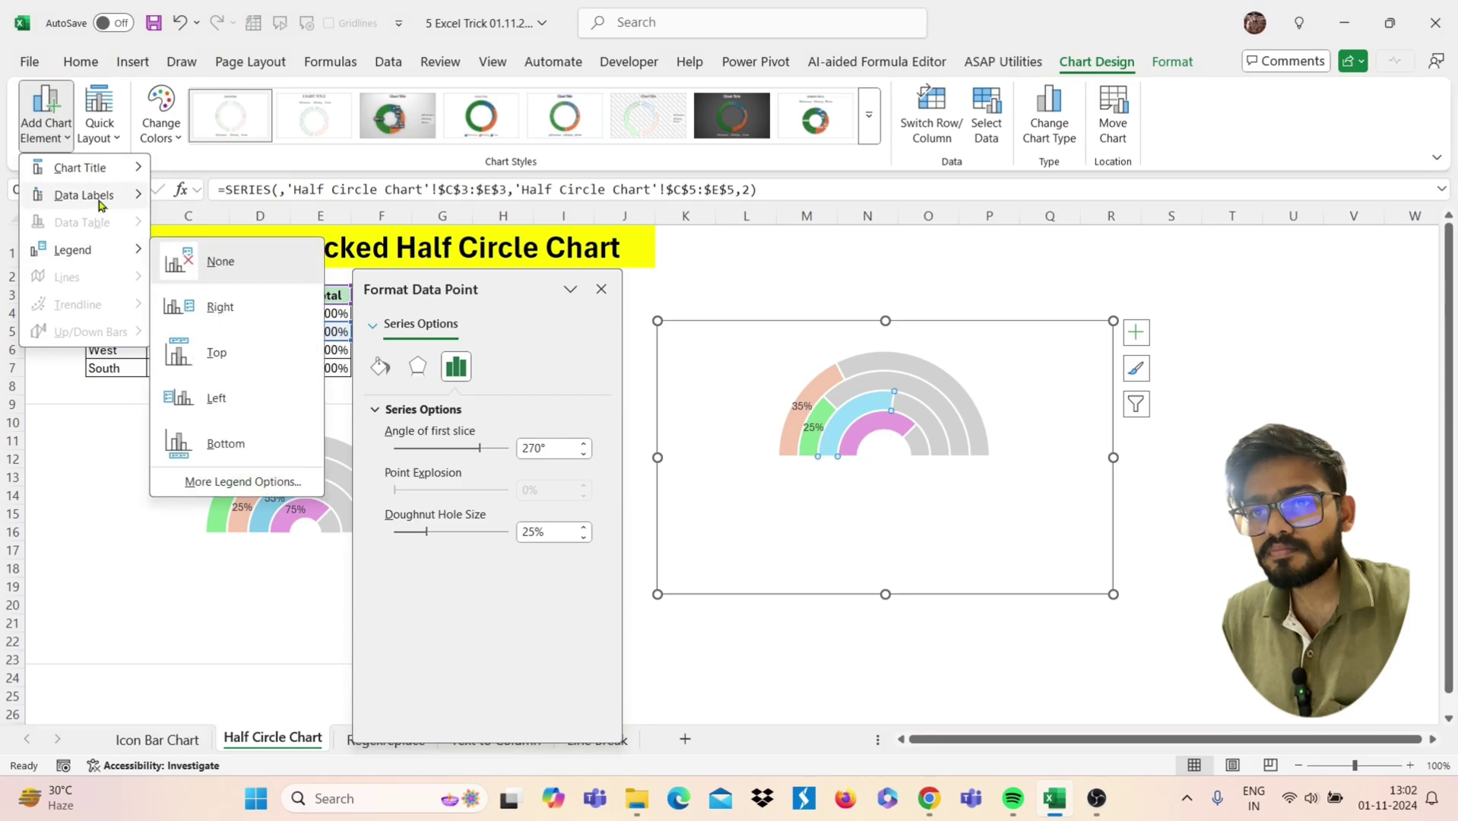
pyautogui.moveTo(98, 196)
pyautogui.click(230, 255)
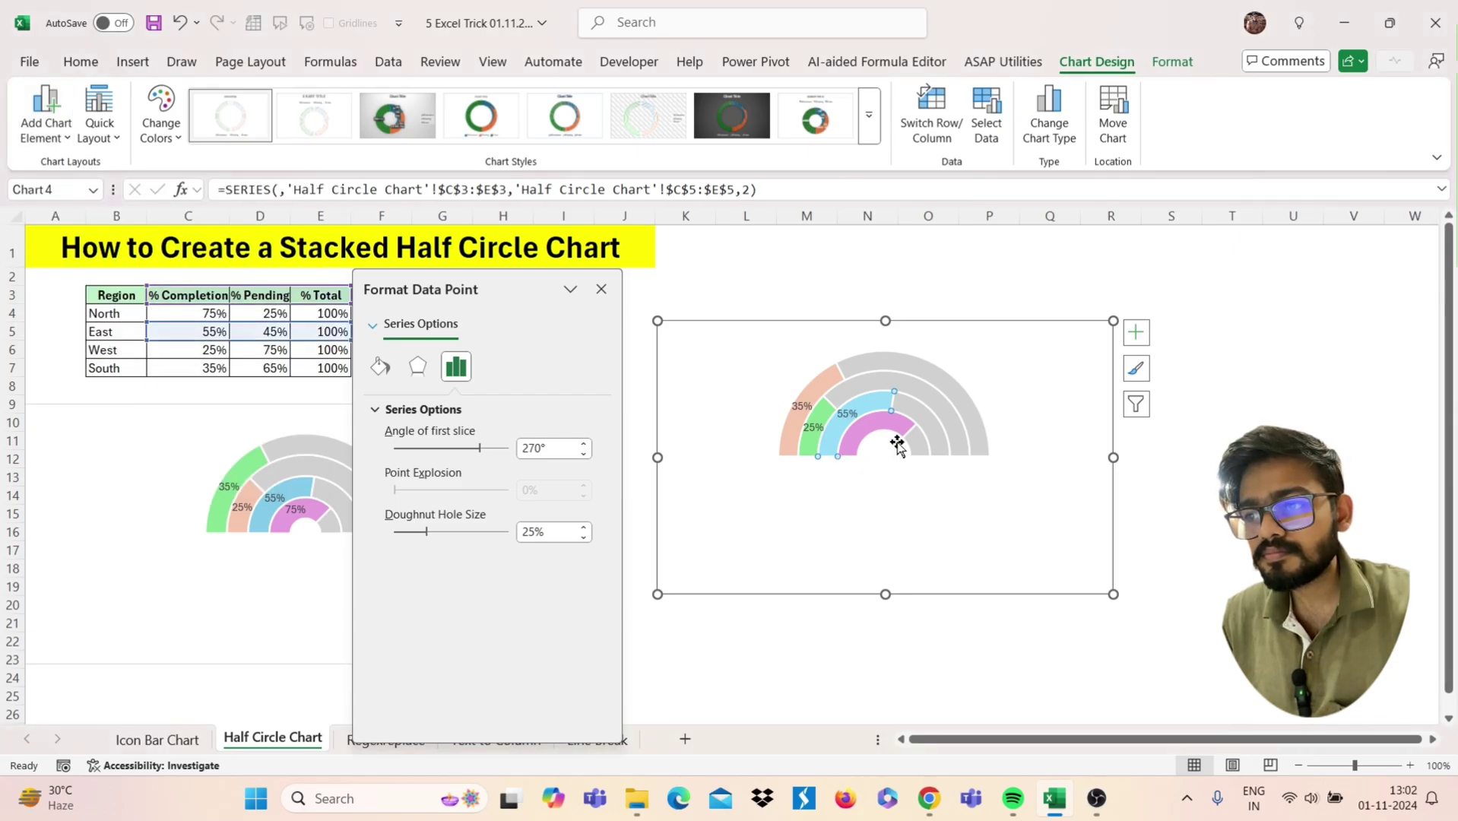
pyautogui.click(863, 433)
pyautogui.click(863, 433)
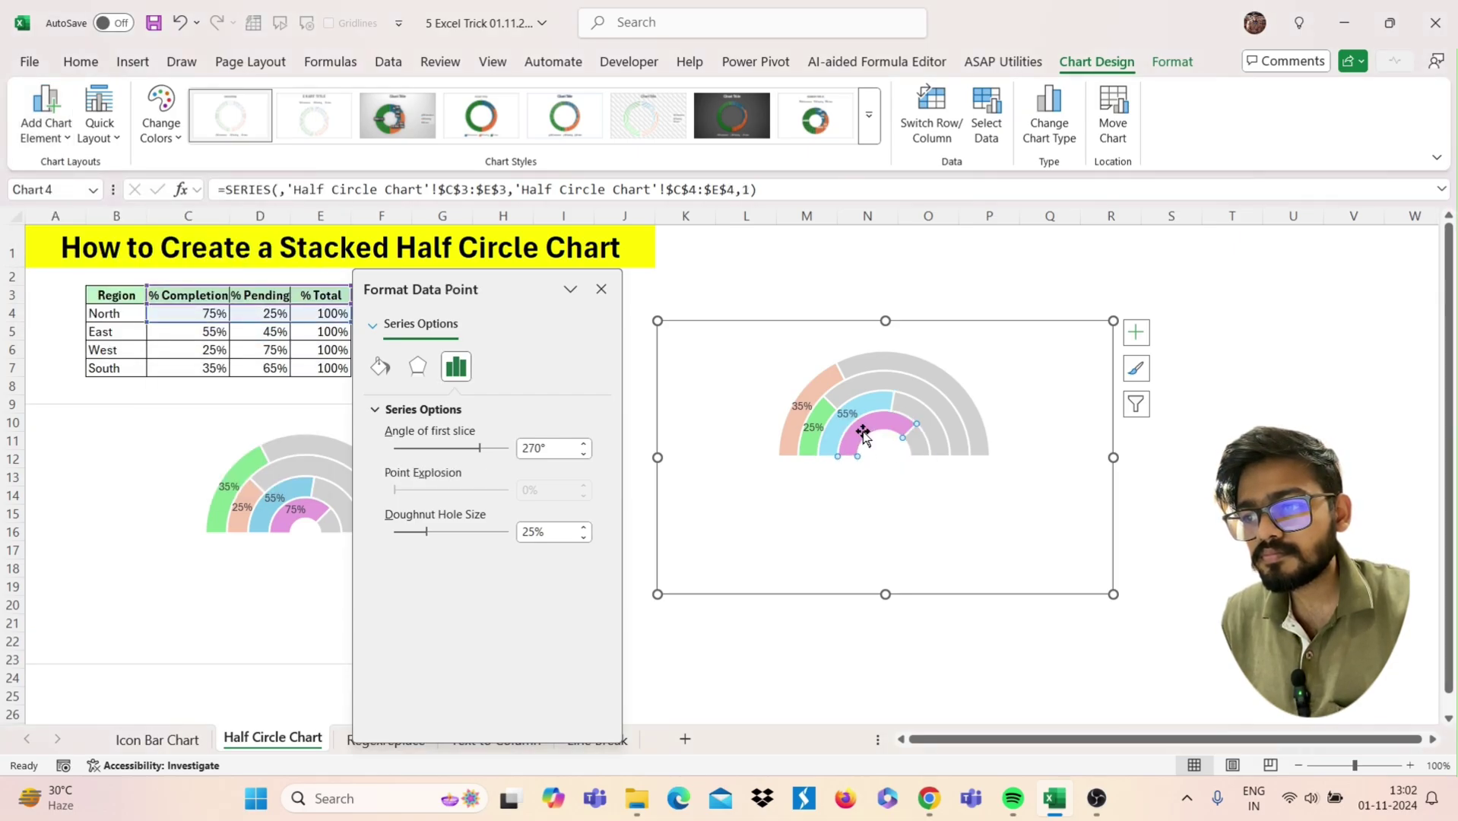
pyautogui.click(44, 120)
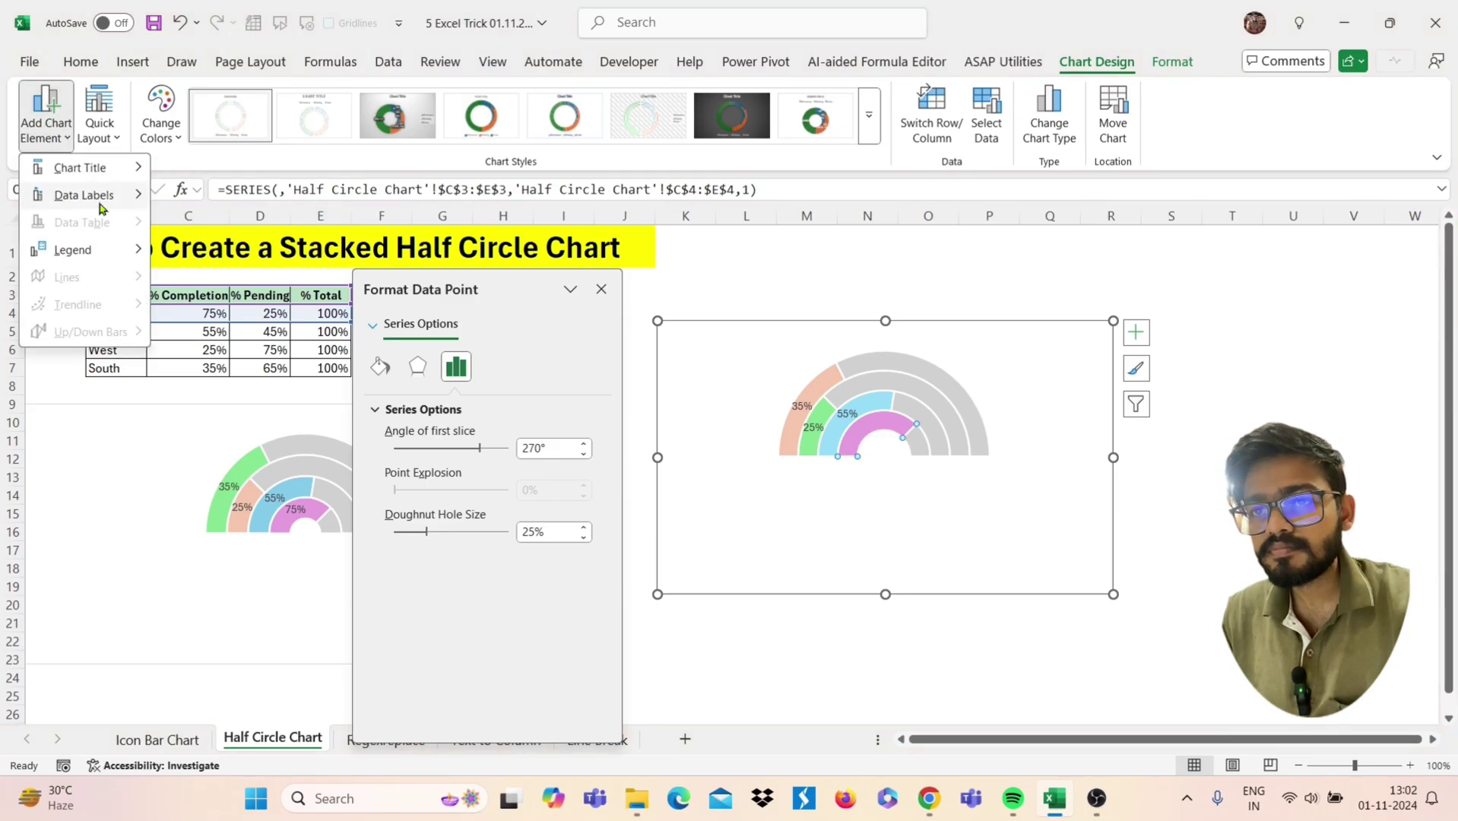
pyautogui.moveTo(99, 209)
pyautogui.click(209, 242)
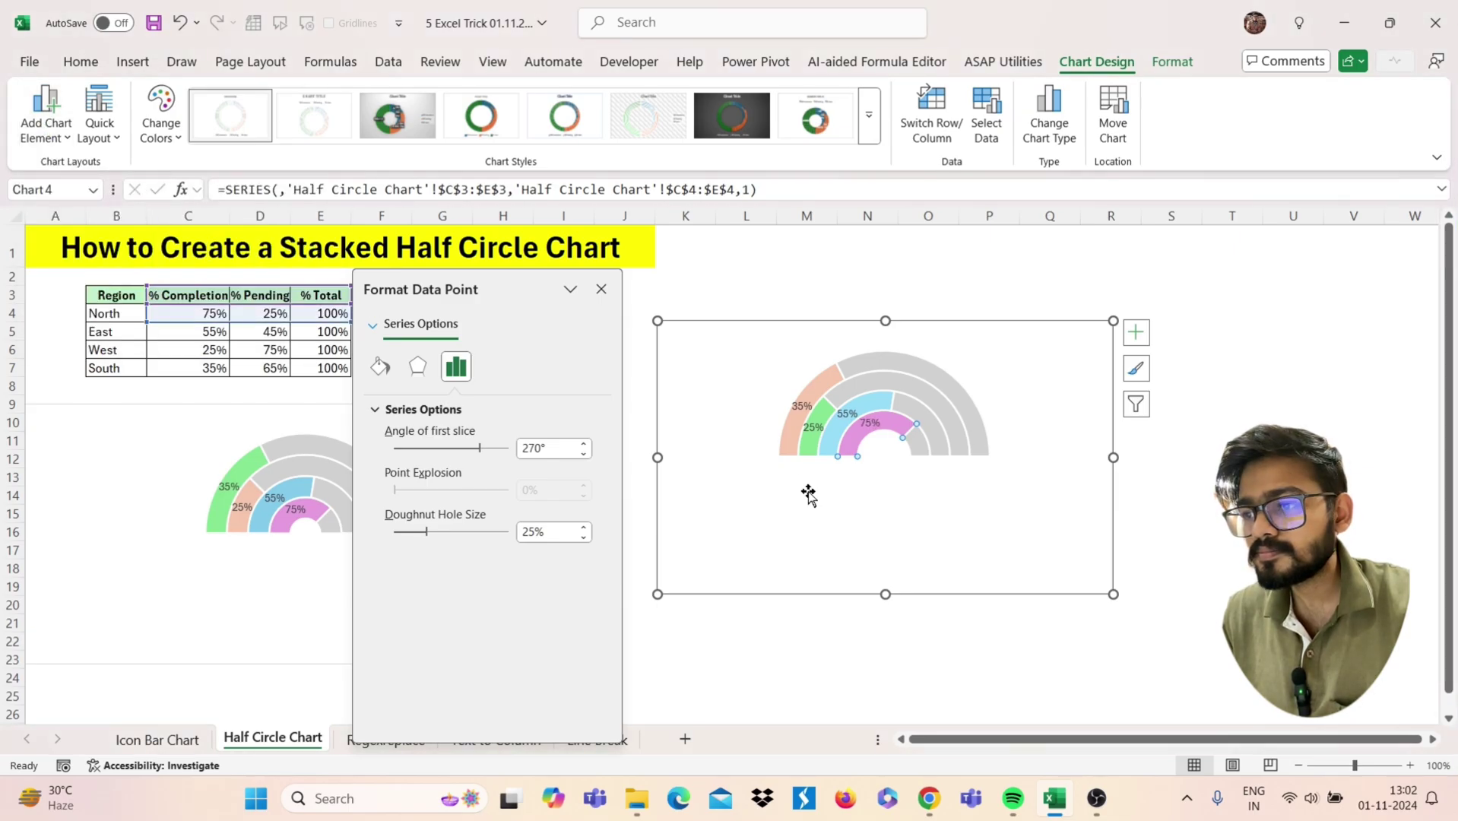
pyautogui.click(945, 660)
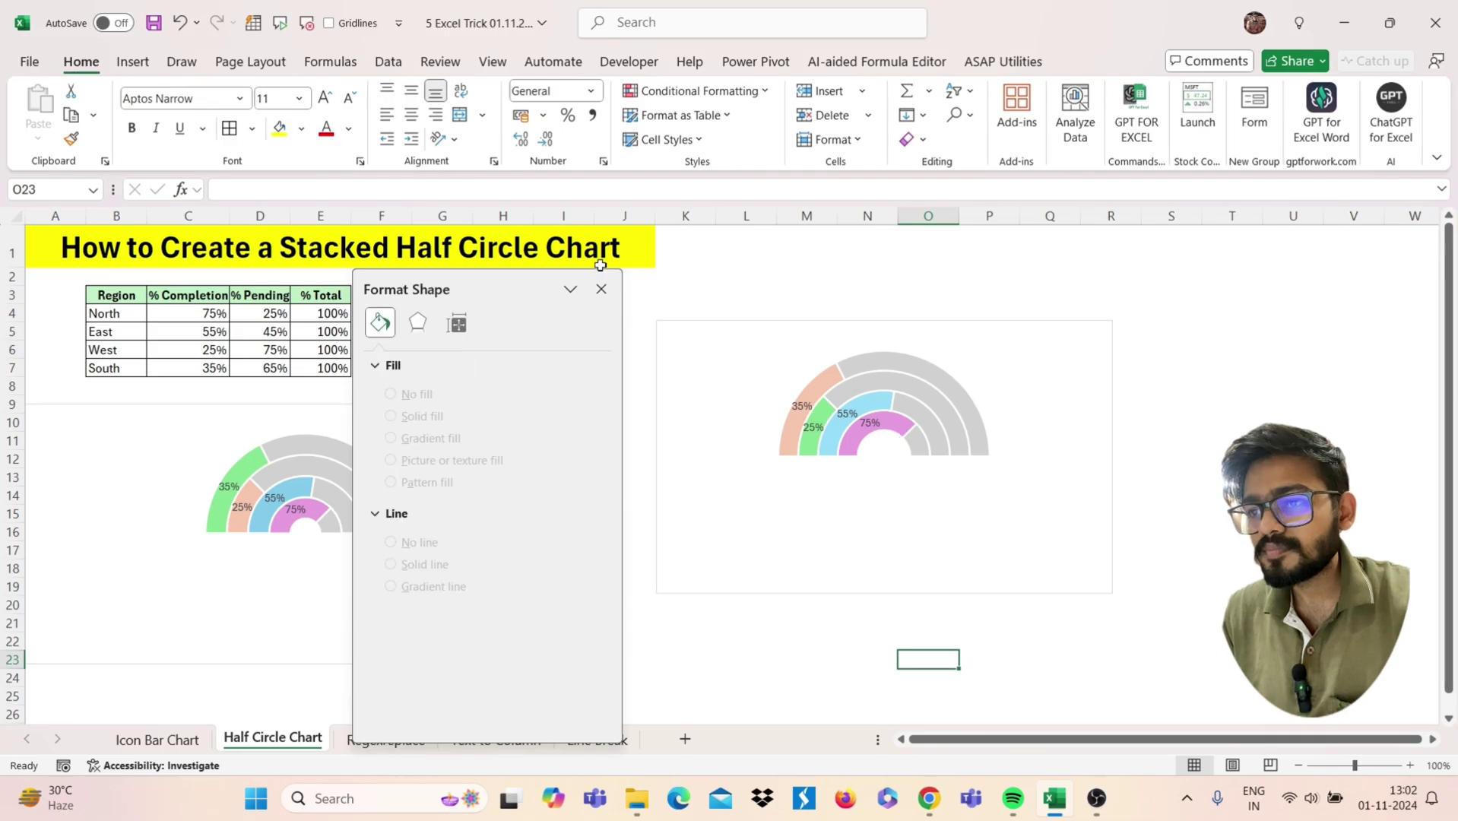
pyautogui.click(602, 289)
# Place the second half-circle chart beside the first one and go to the Regexreplace sheet.
pyautogui.moveTo(984, 348); pyautogui.dragTo(925, 433)
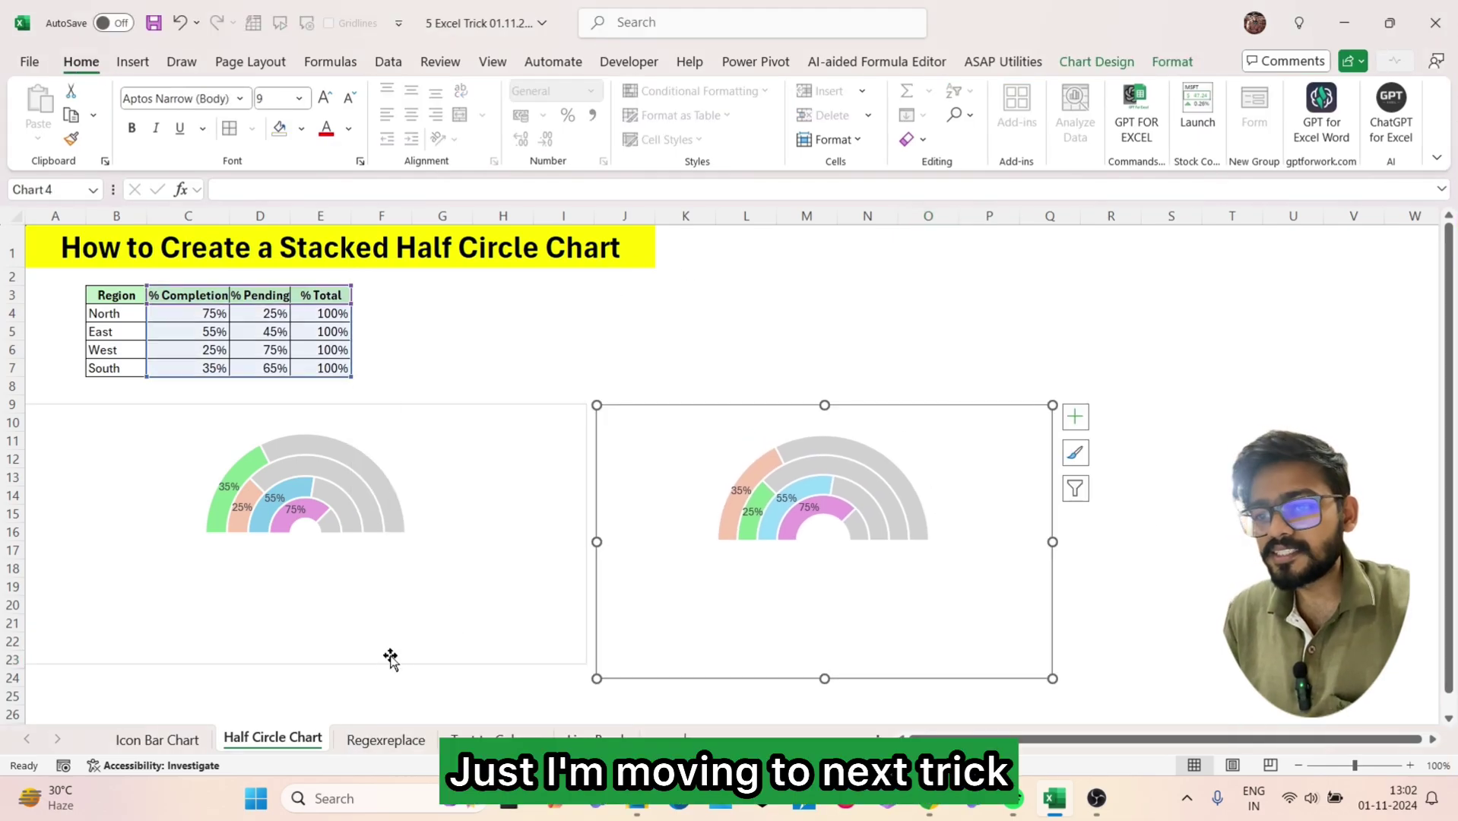
pyautogui.click(390, 747)
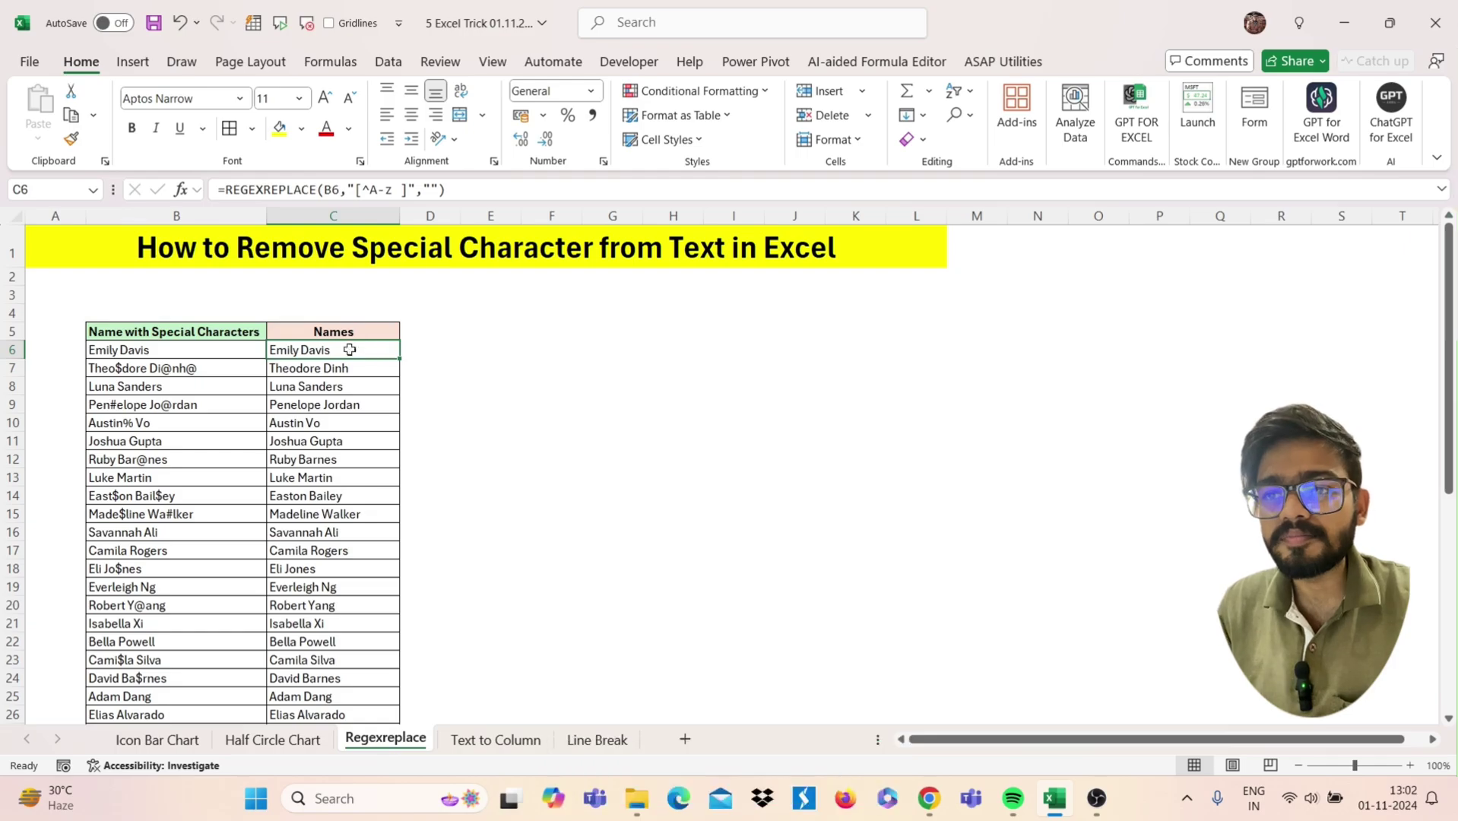
# Review the names, then enter =REGEXREPLACE(B6,"[^A-z ]","") in D6 to strip non-letter characters.
pyautogui.click(180, 351)
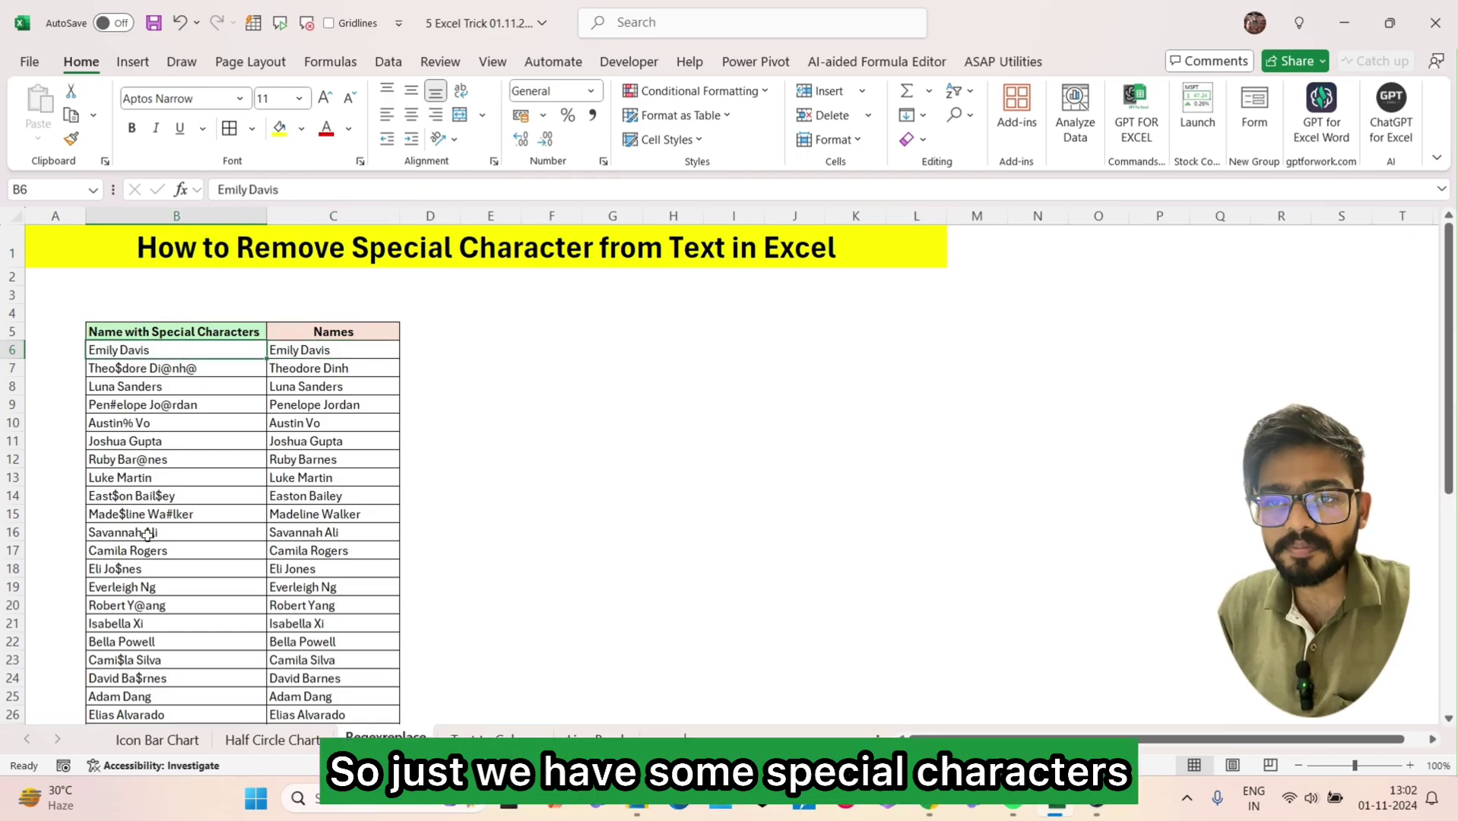
pyautogui.moveTo(173, 350); pyautogui.dragTo(156, 715)
pyautogui.moveTo(338, 308); pyautogui.dragTo(330, 565)
pyautogui.press('Right')
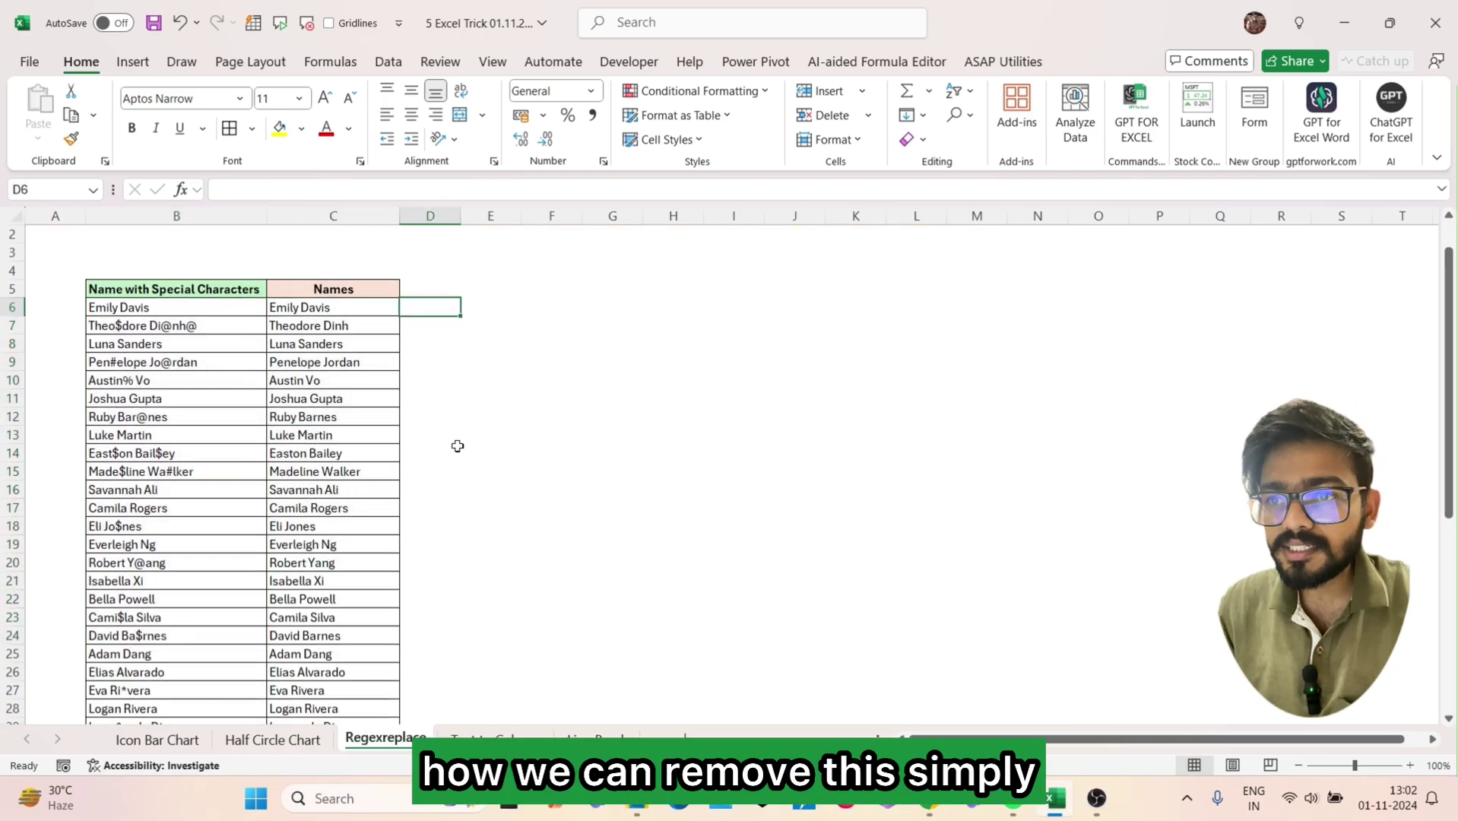
pyautogui.write('=')
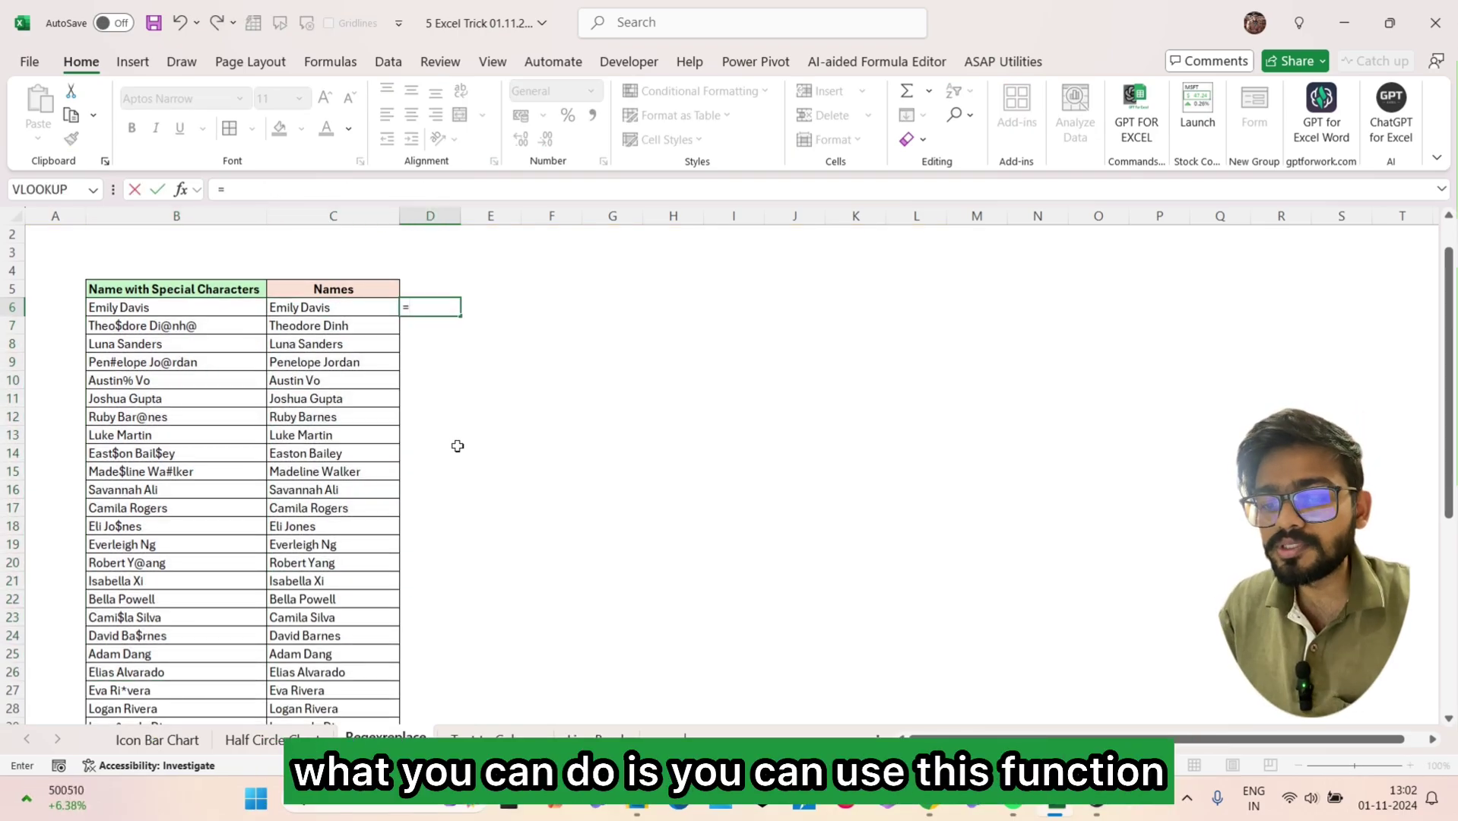
pyautogui.write('rege')
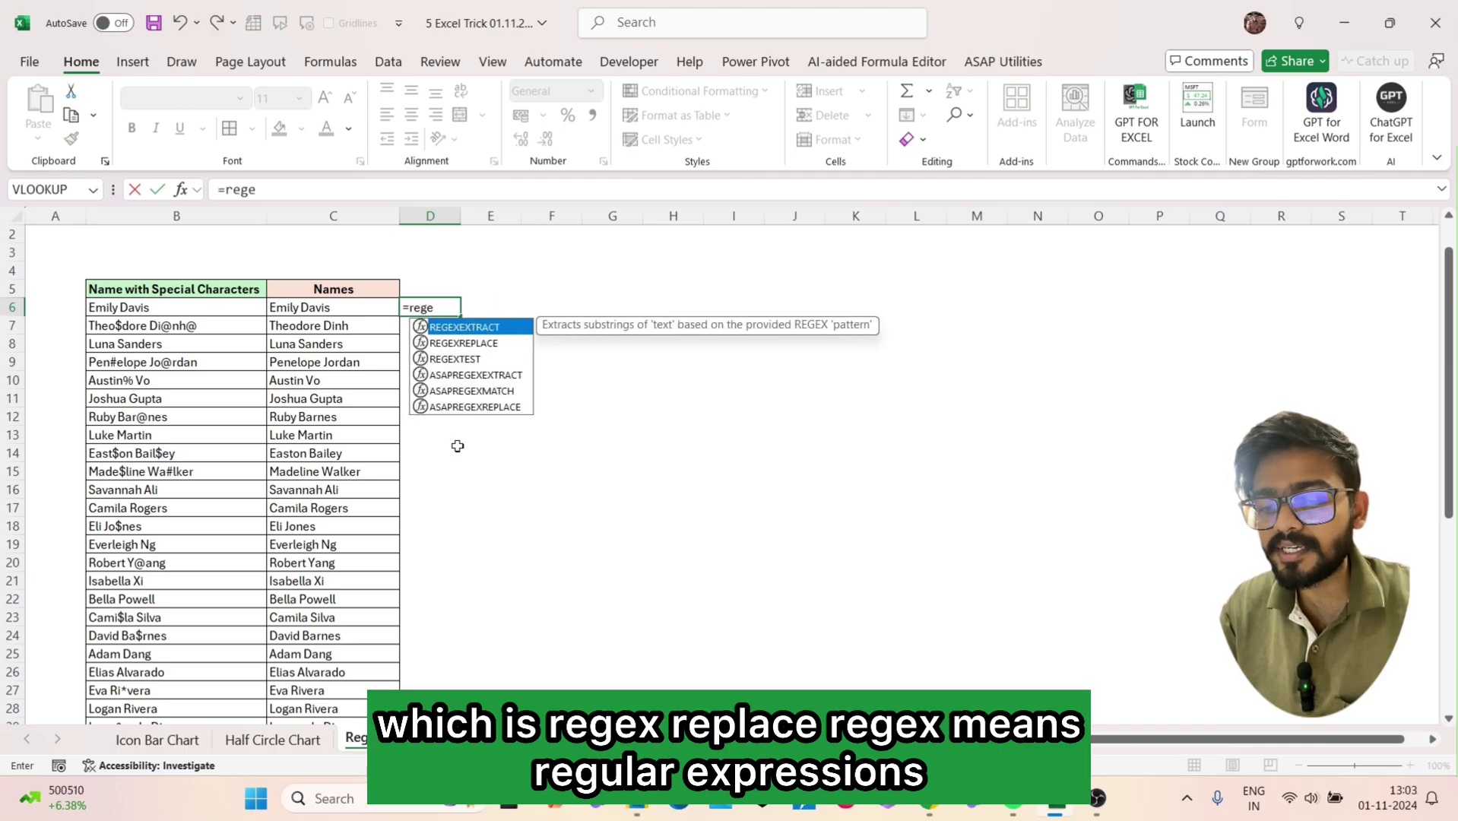
pyautogui.write('xre')
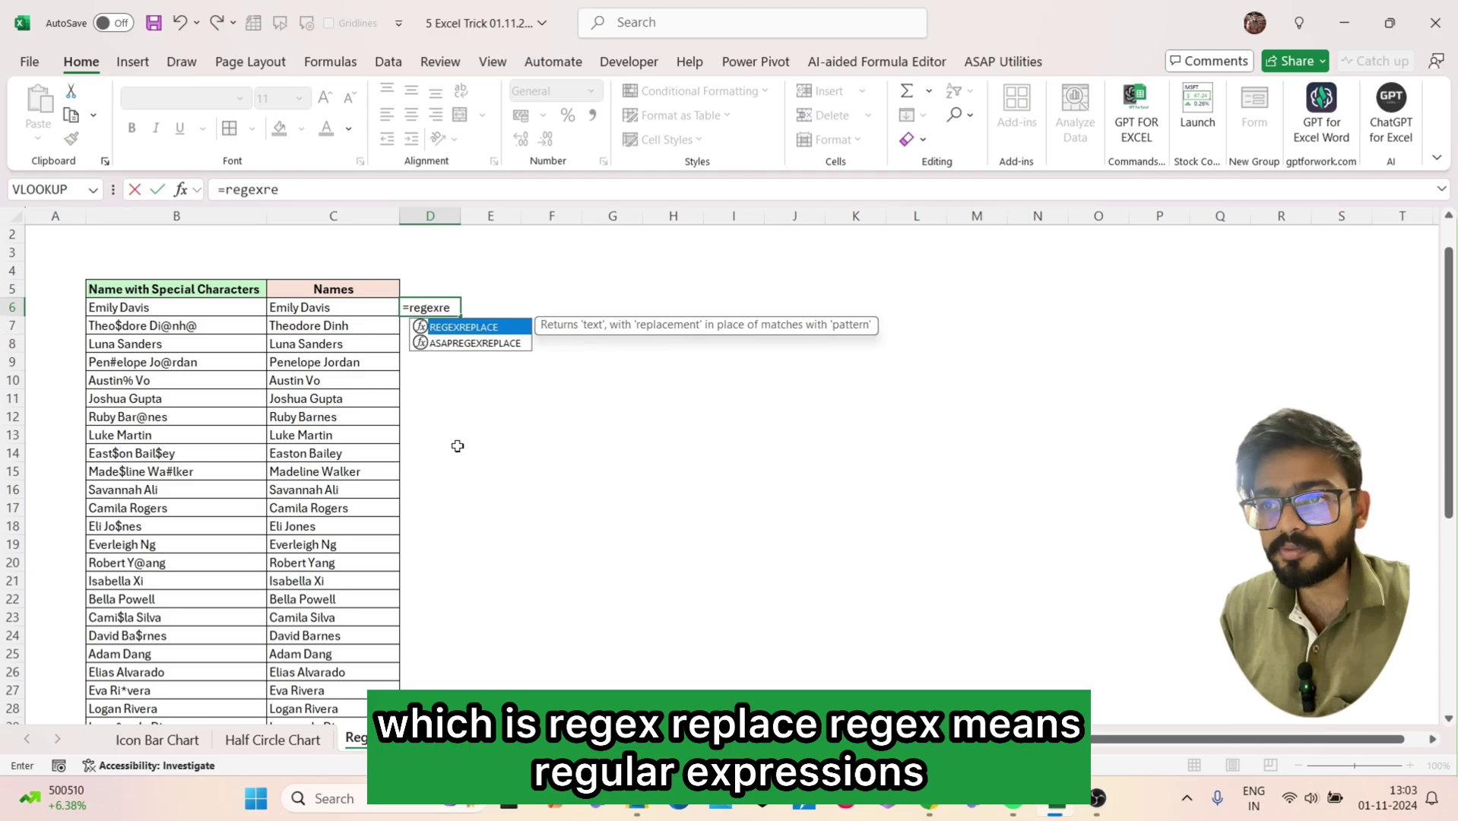
pyautogui.press('Tab')
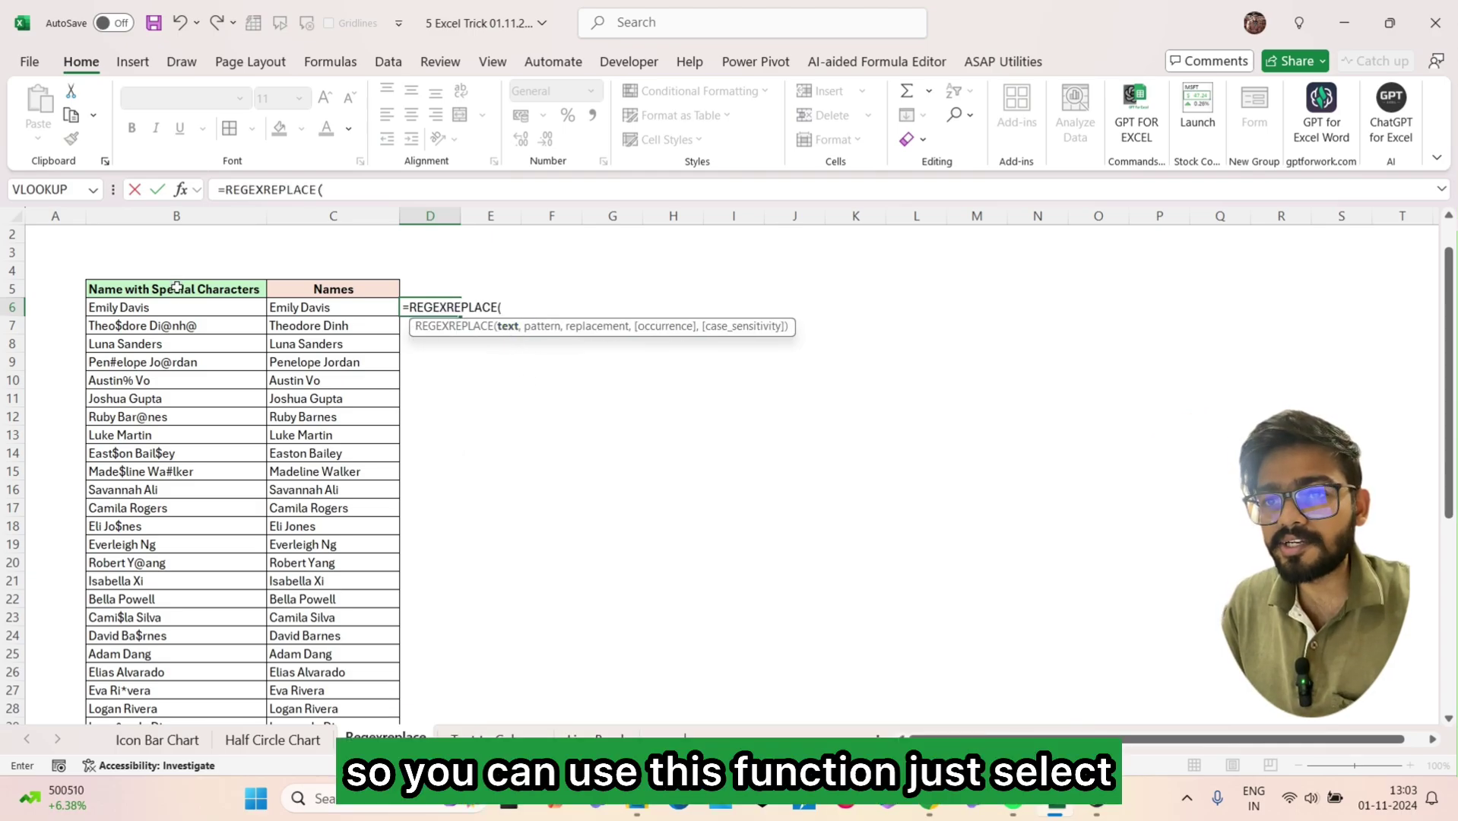
pyautogui.click(176, 314)
pyautogui.write(',"[')
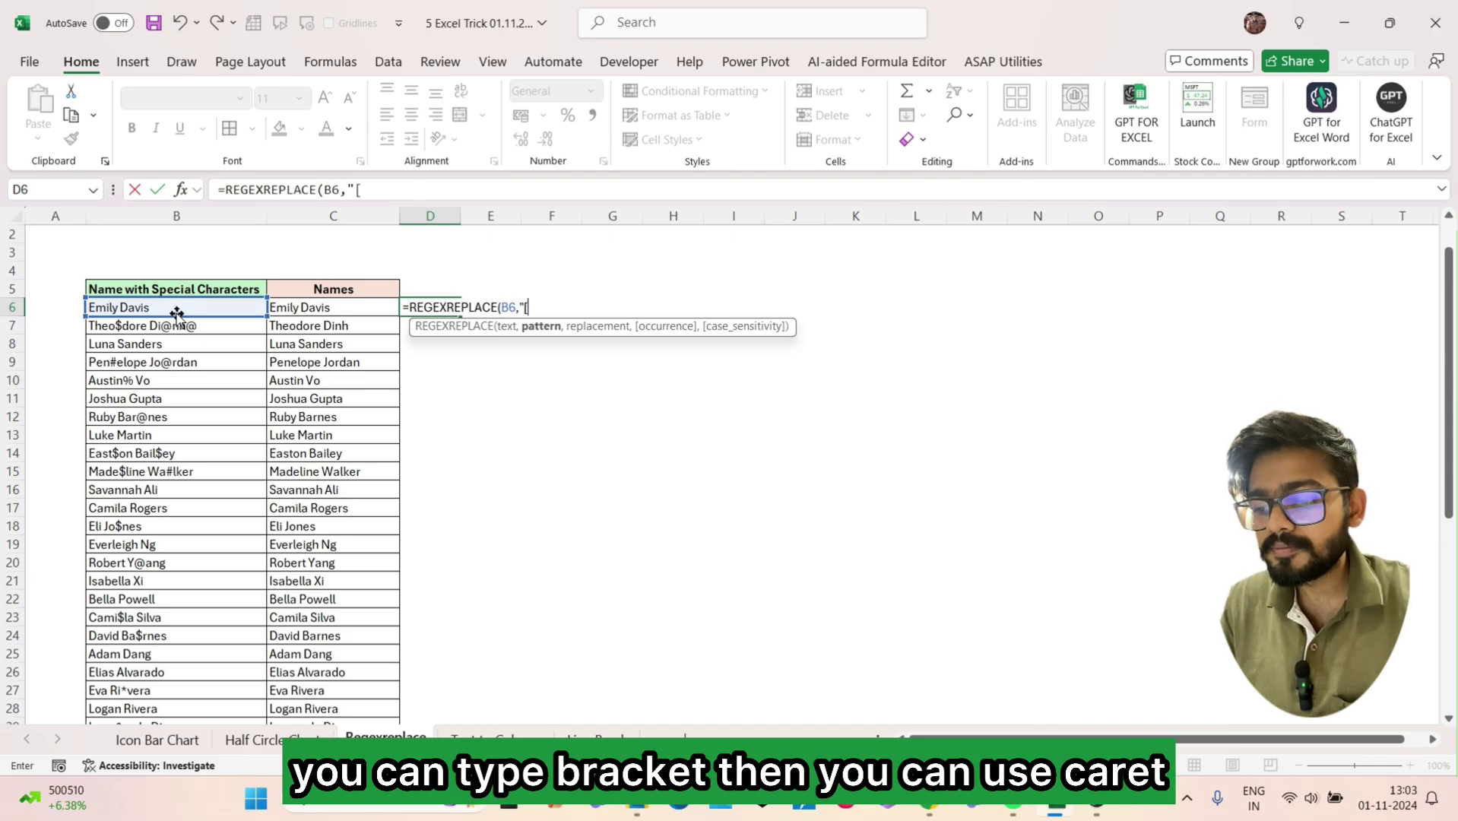
pyautogui.write('^')
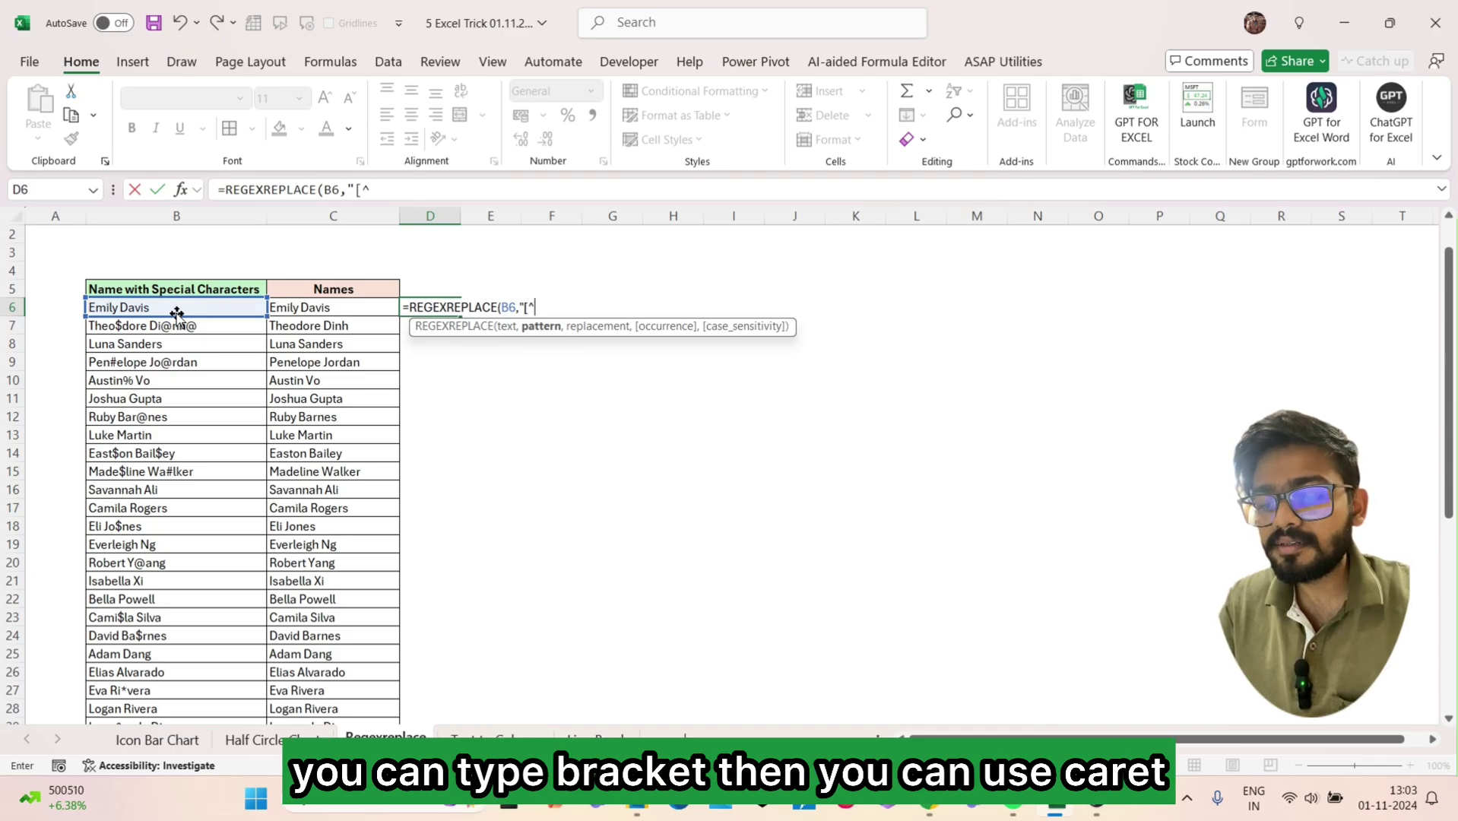
pyautogui.write('A')
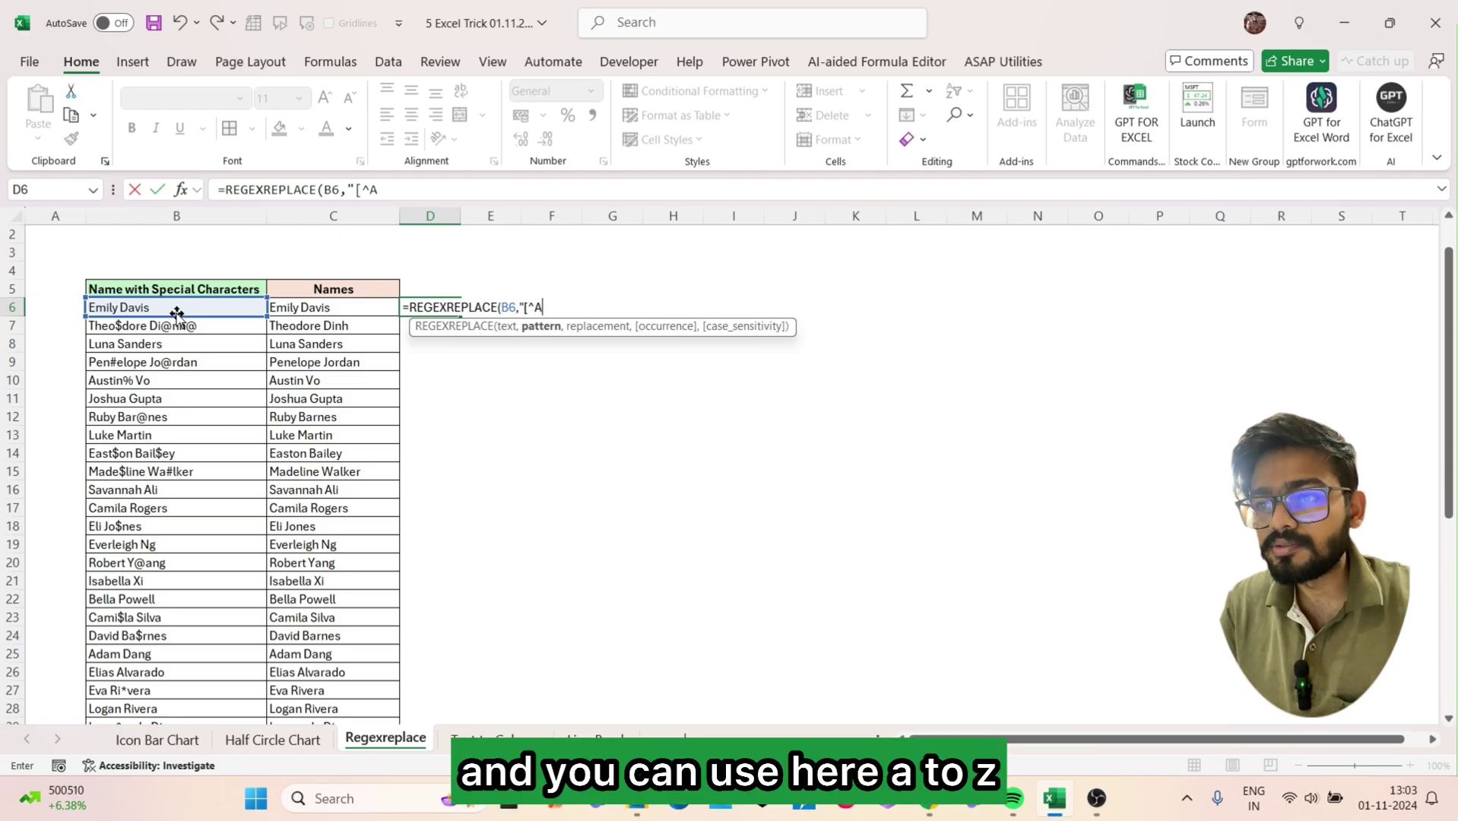
pyautogui.write('-z')
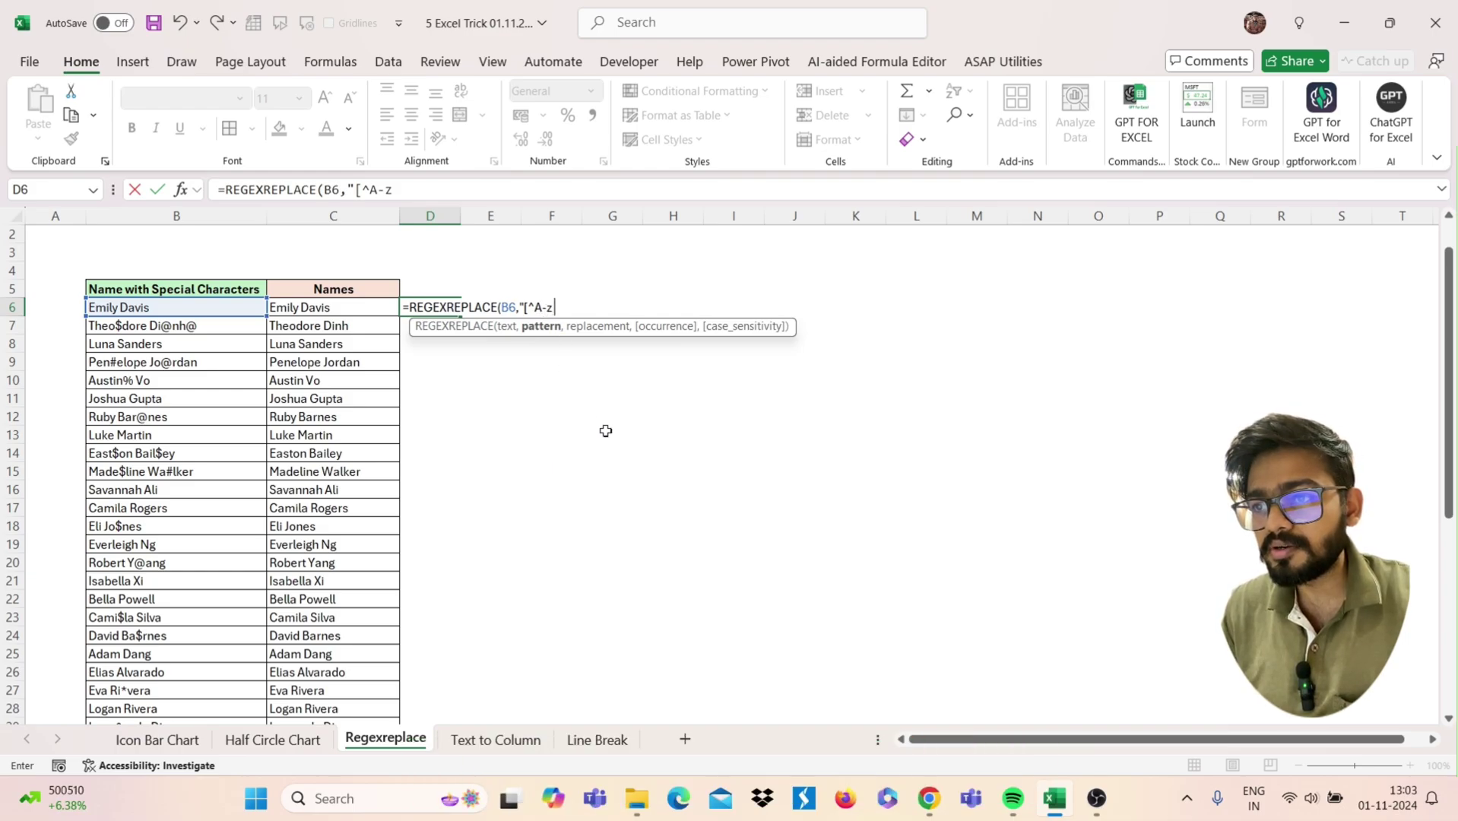
pyautogui.write(']')
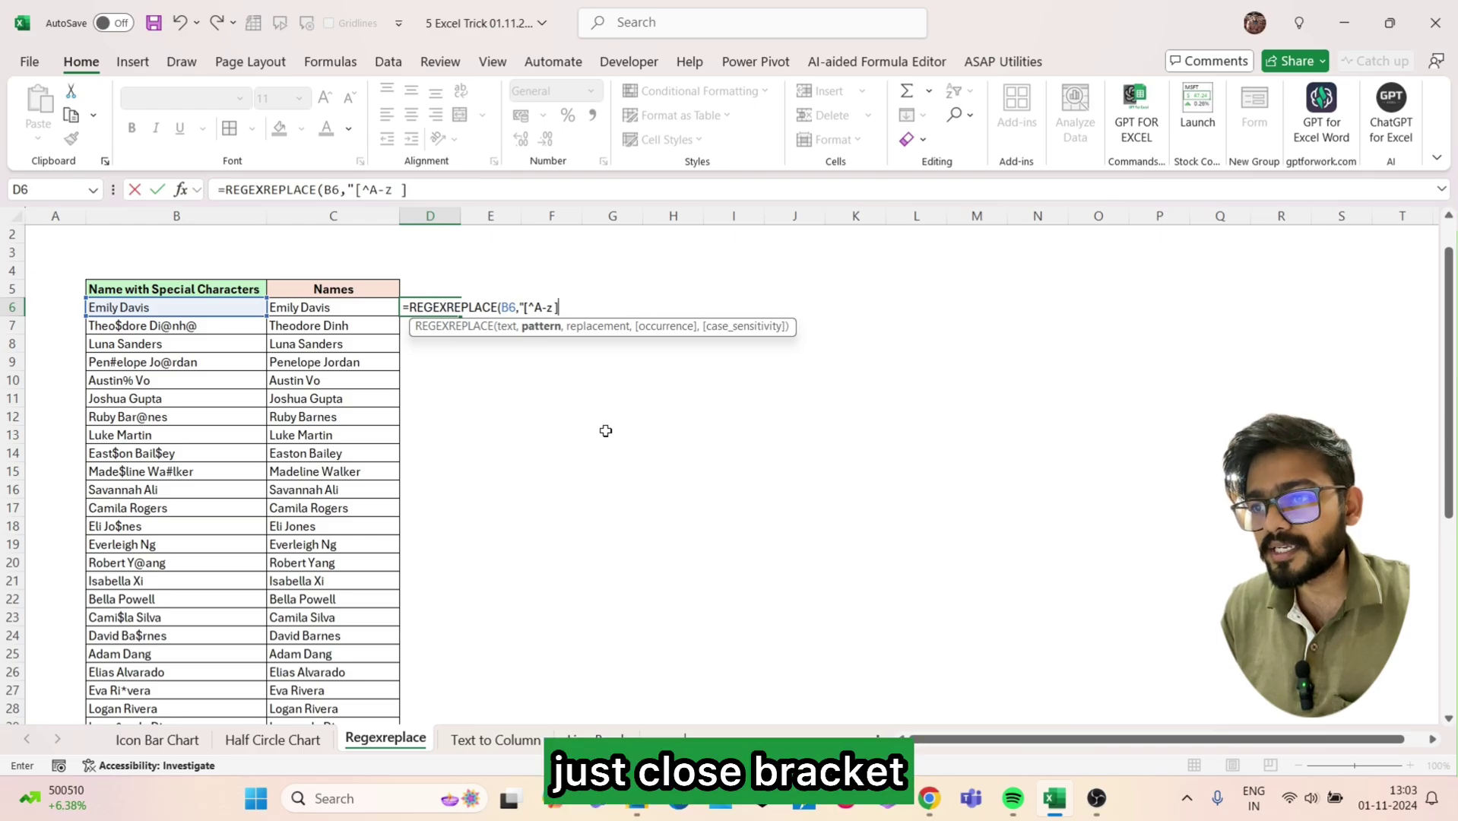
pyautogui.write('"')
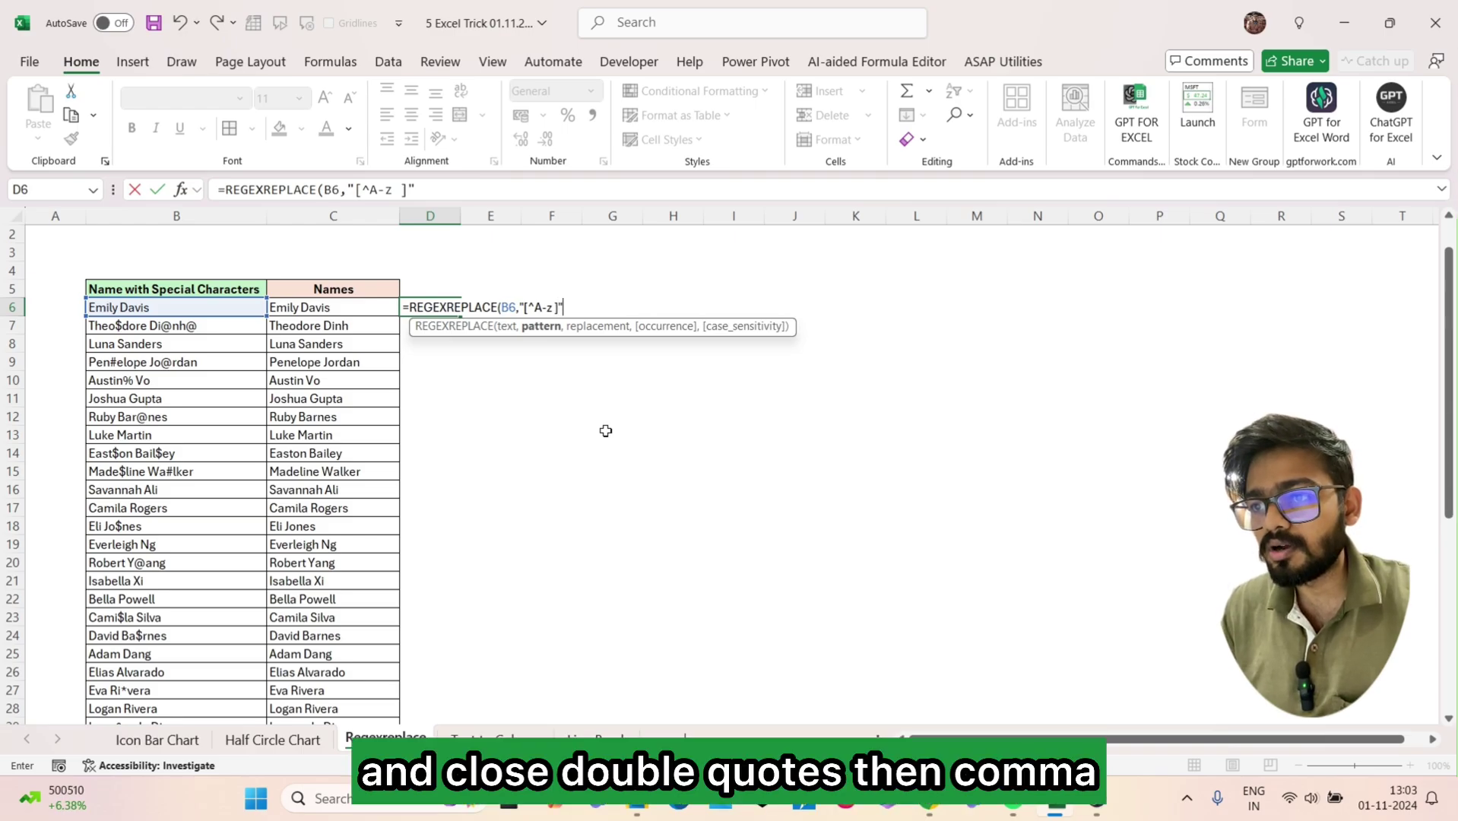
pyautogui.write(',')
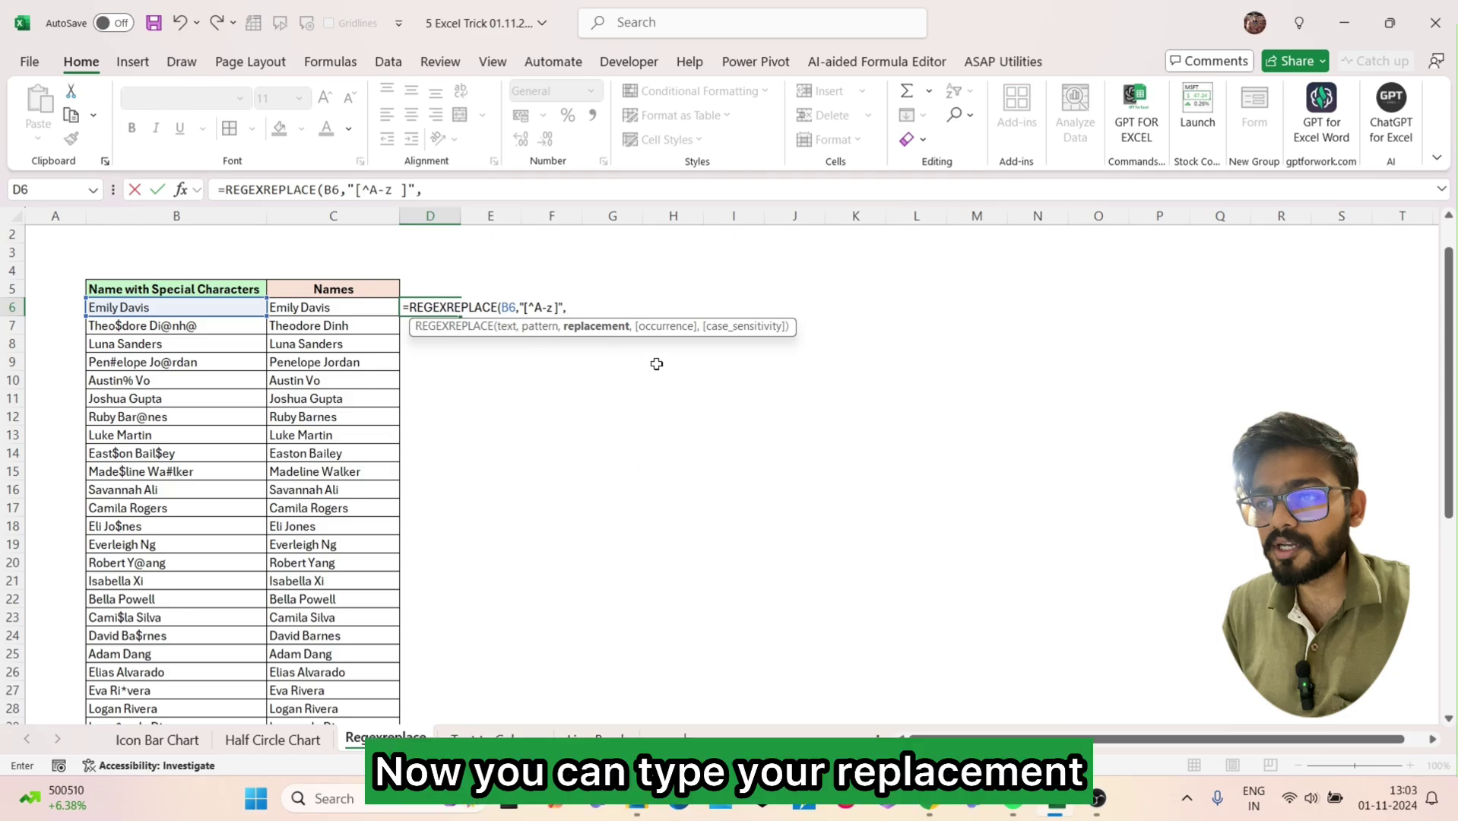
pyautogui.write('"")')
# Commit the D6 formula and fill it down column D, then go to the Text to Column sheet.
pyautogui.press('Return')
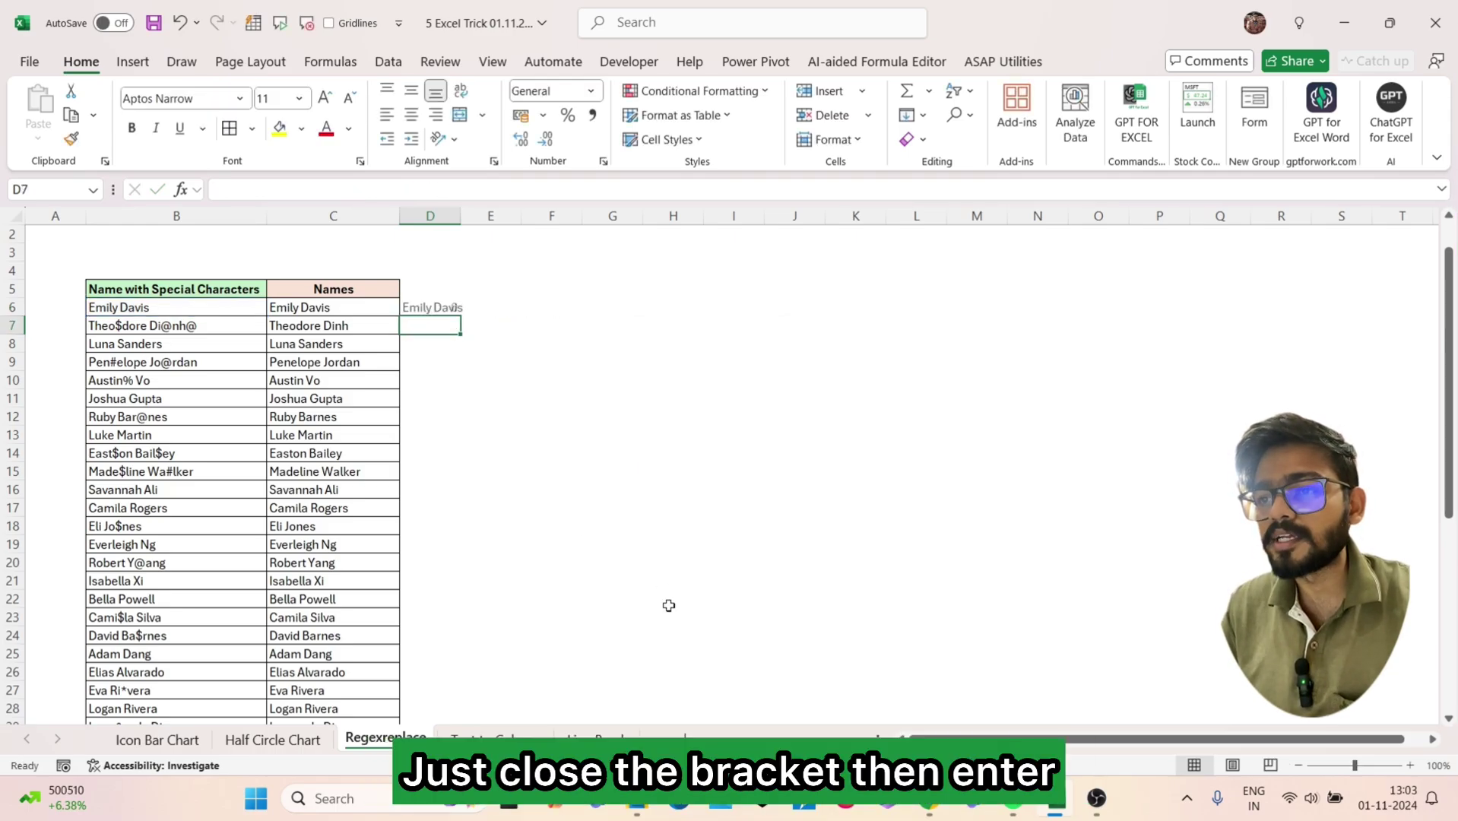
pyautogui.click(426, 307)
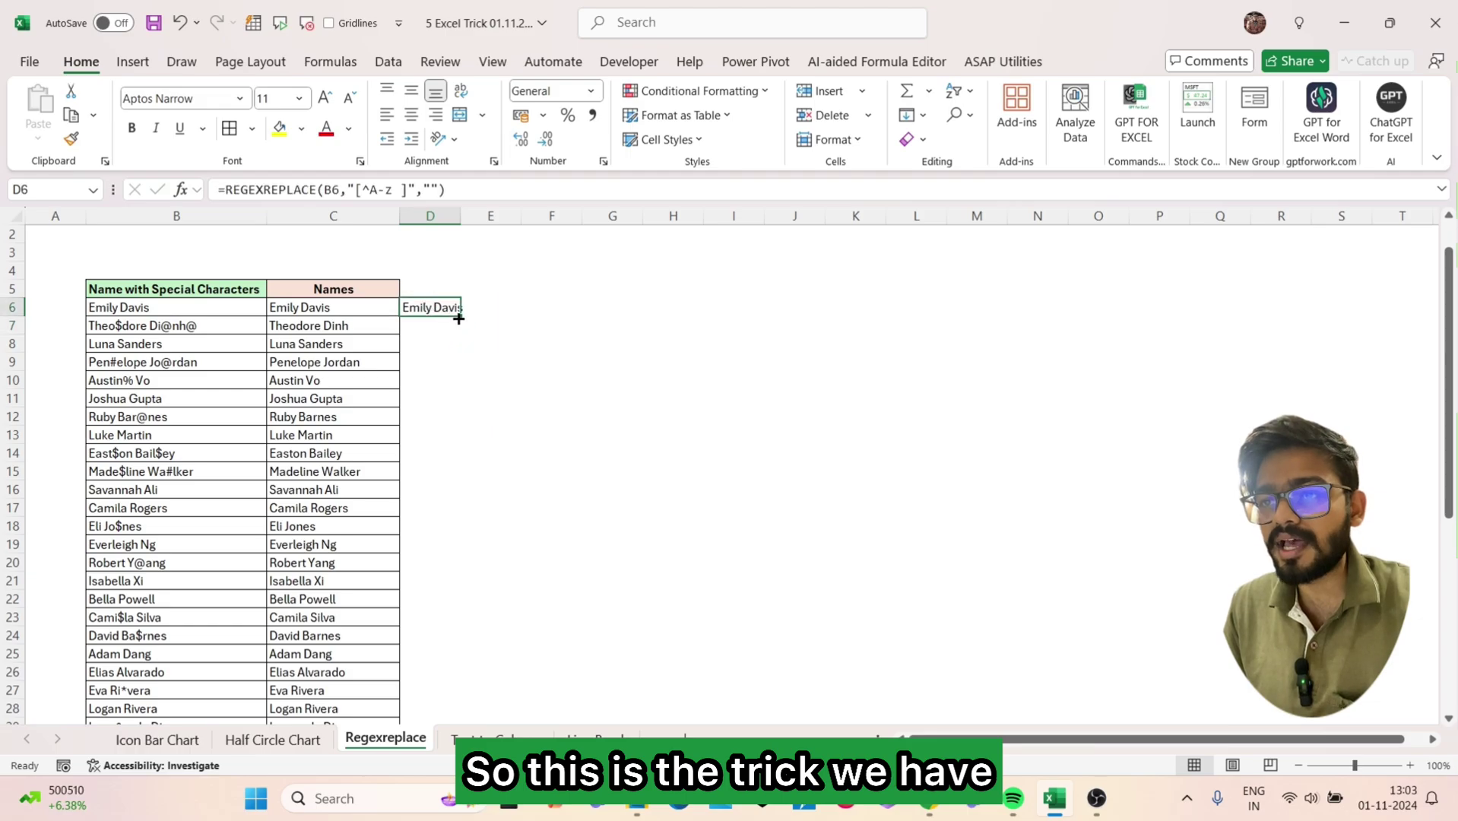
pyautogui.doubleClick(458, 317)
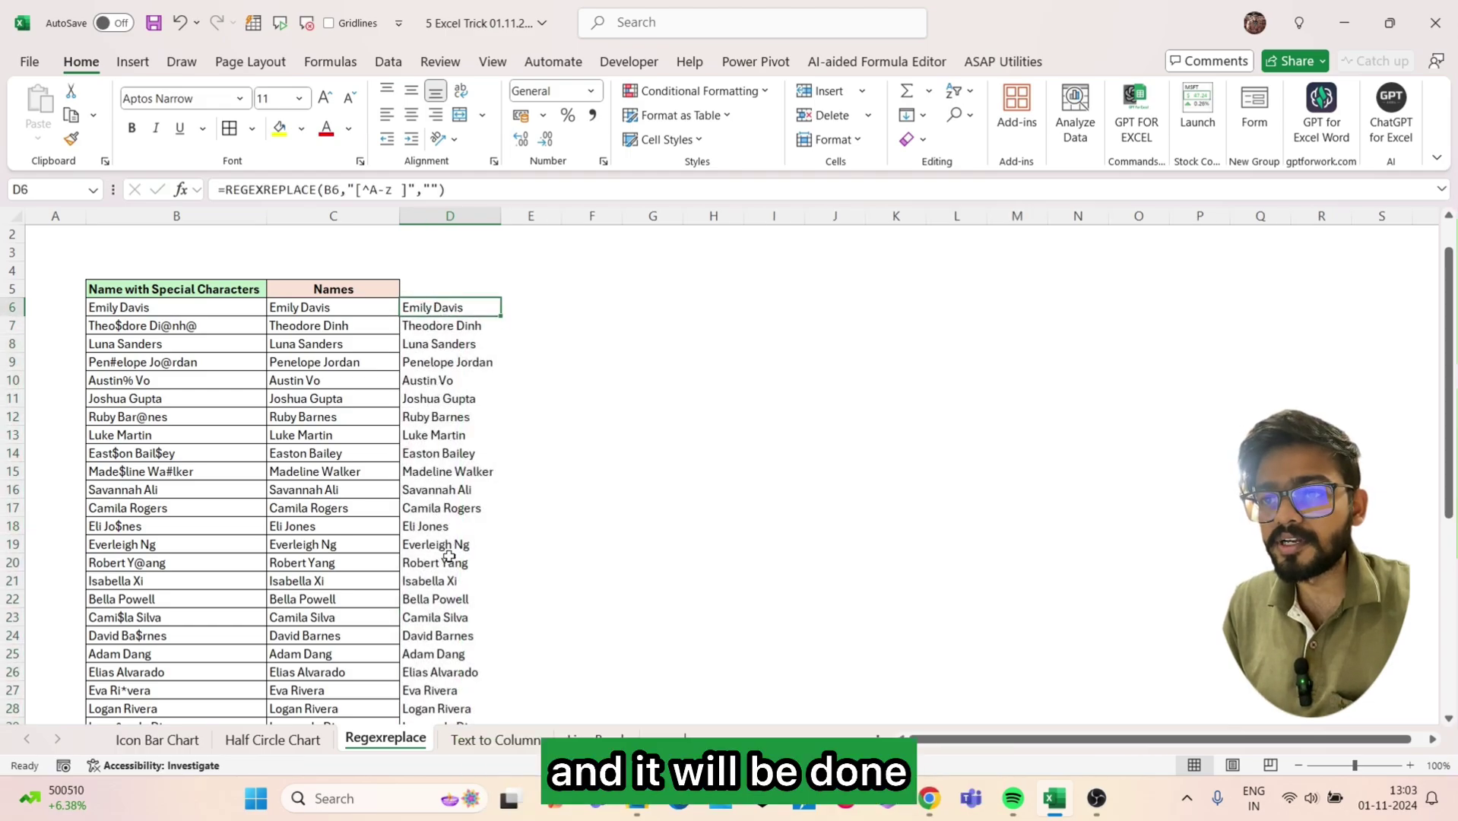
pyautogui.scroll(1, 450, 557)
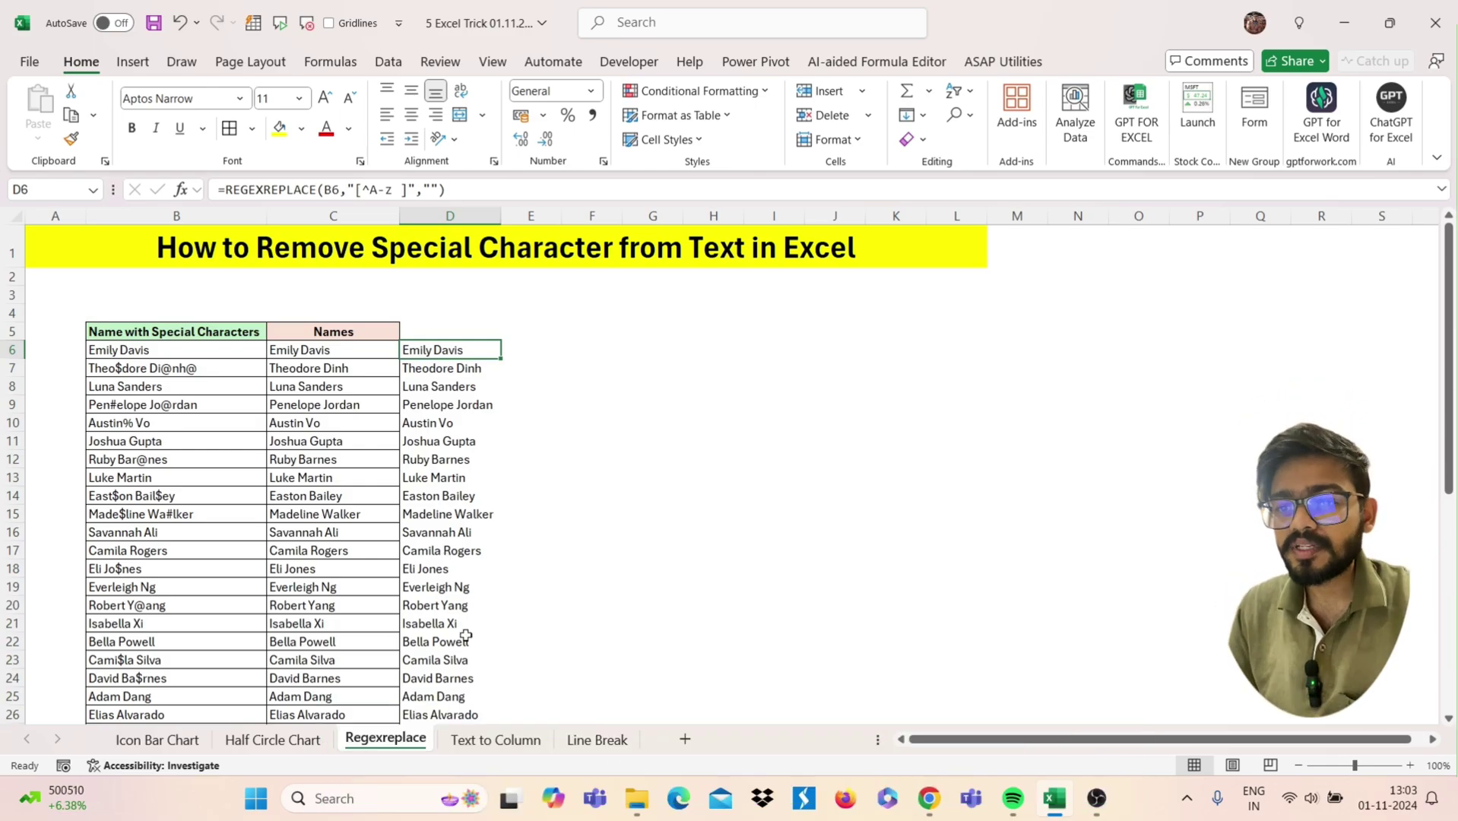
pyautogui.click(496, 739)
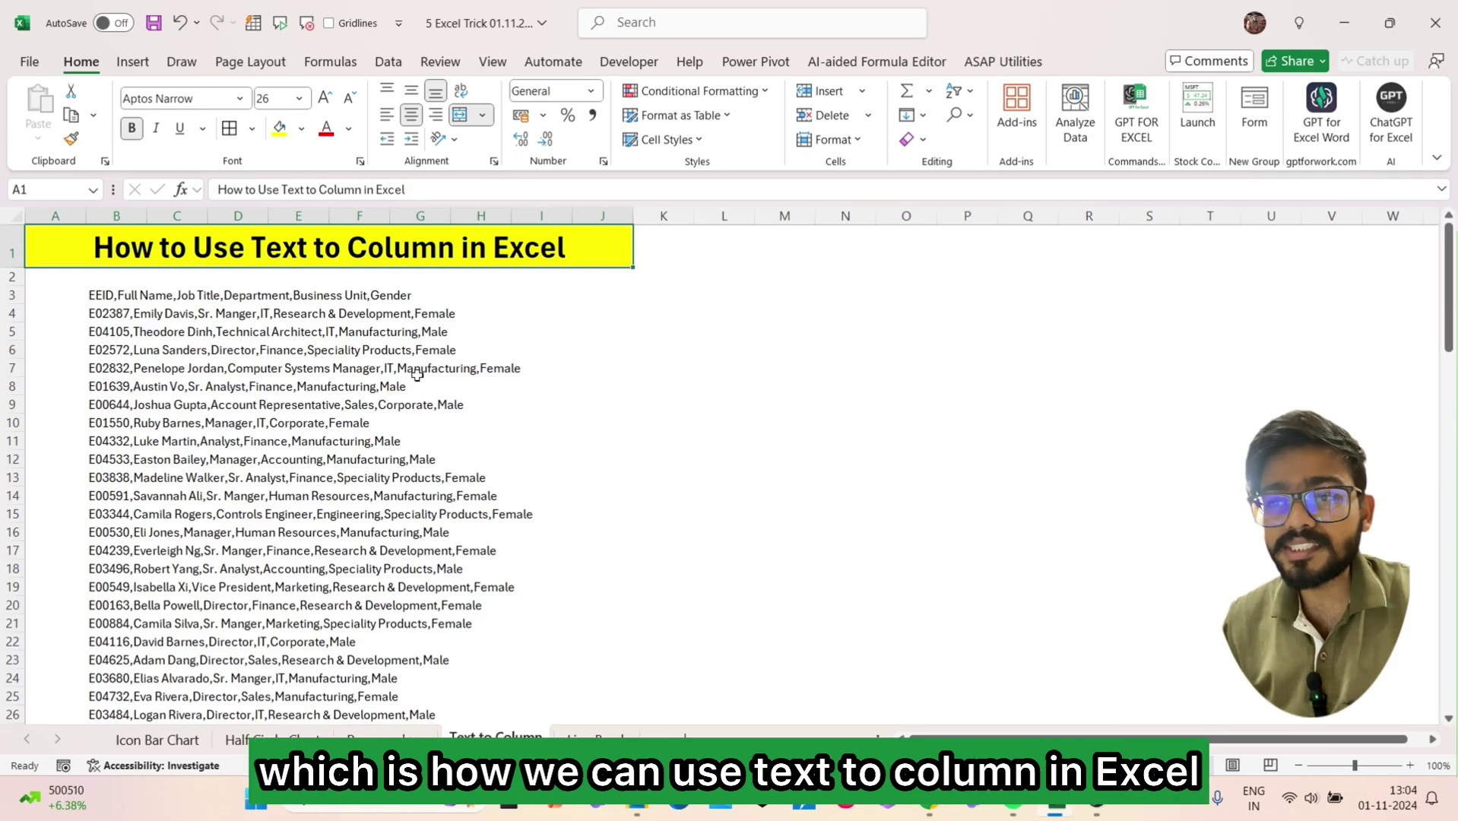
# Select the comma-separated employee records in B3:B98 and show the Data tab.
pyautogui.click(94, 276)
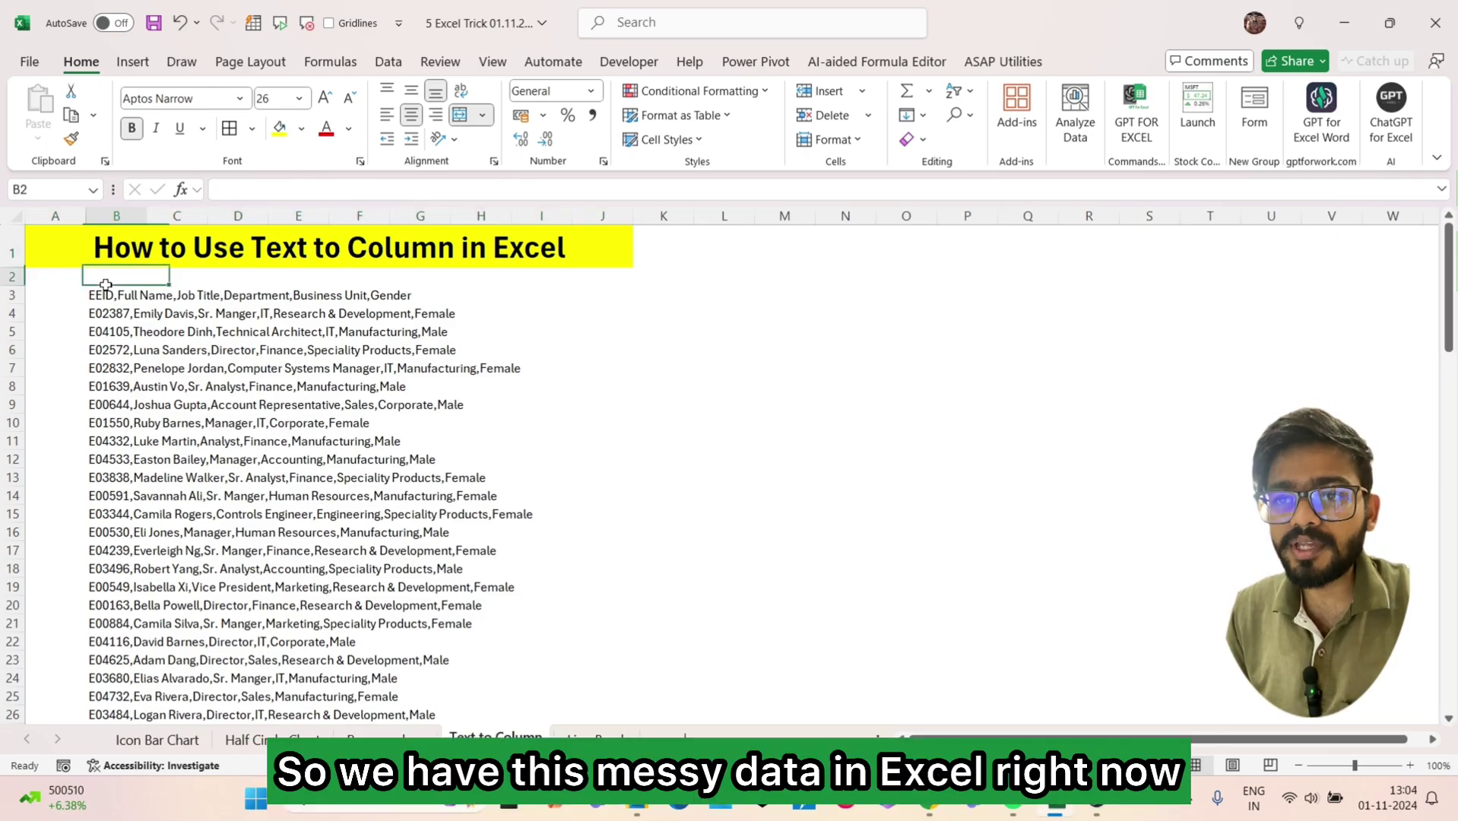
pyautogui.scroll(-1, 128, 333)
pyautogui.scroll(-12, 128, 333)
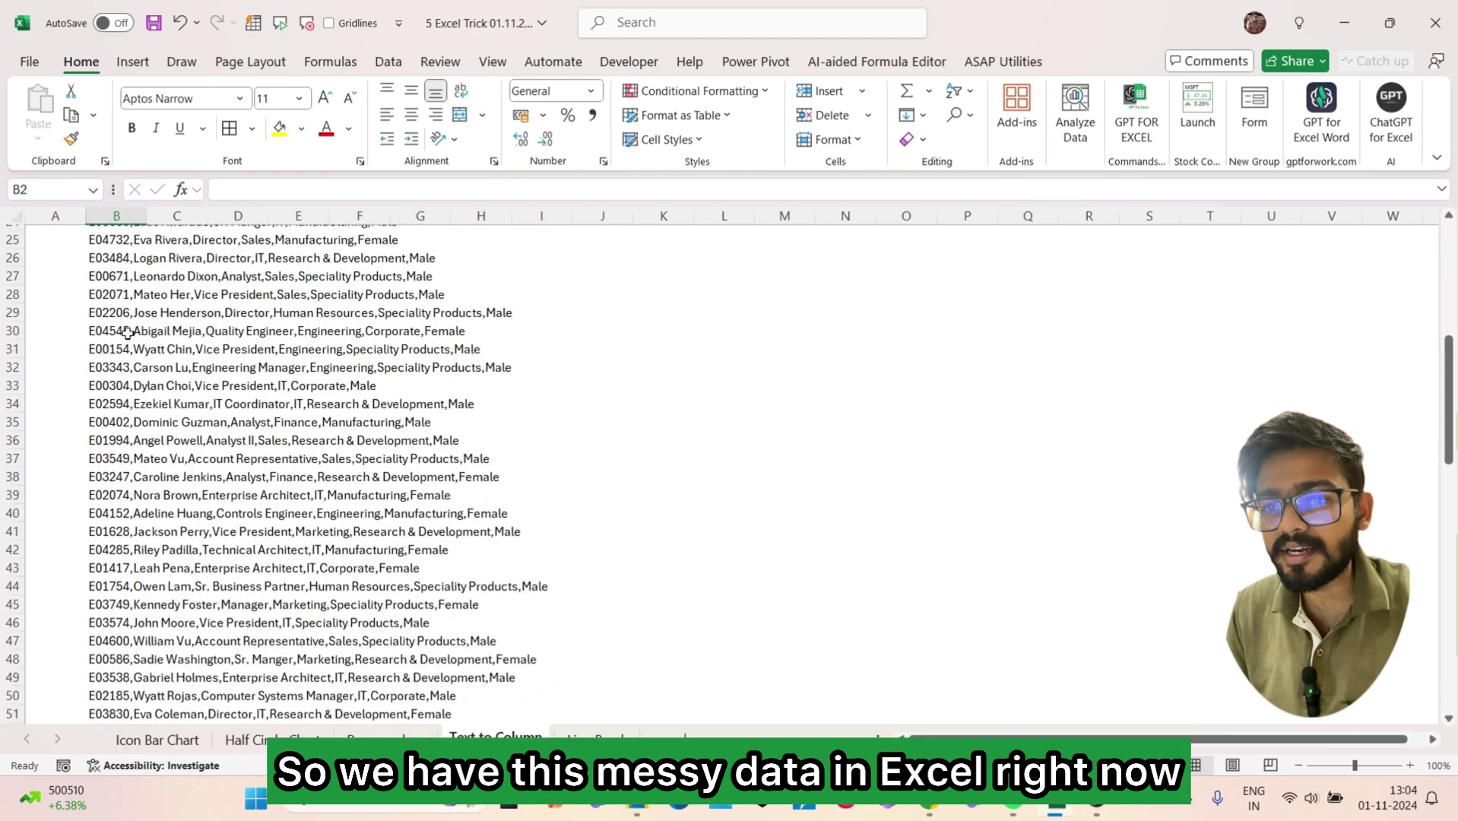
pyautogui.scroll(13, 122, 304)
pyautogui.click(122, 294)
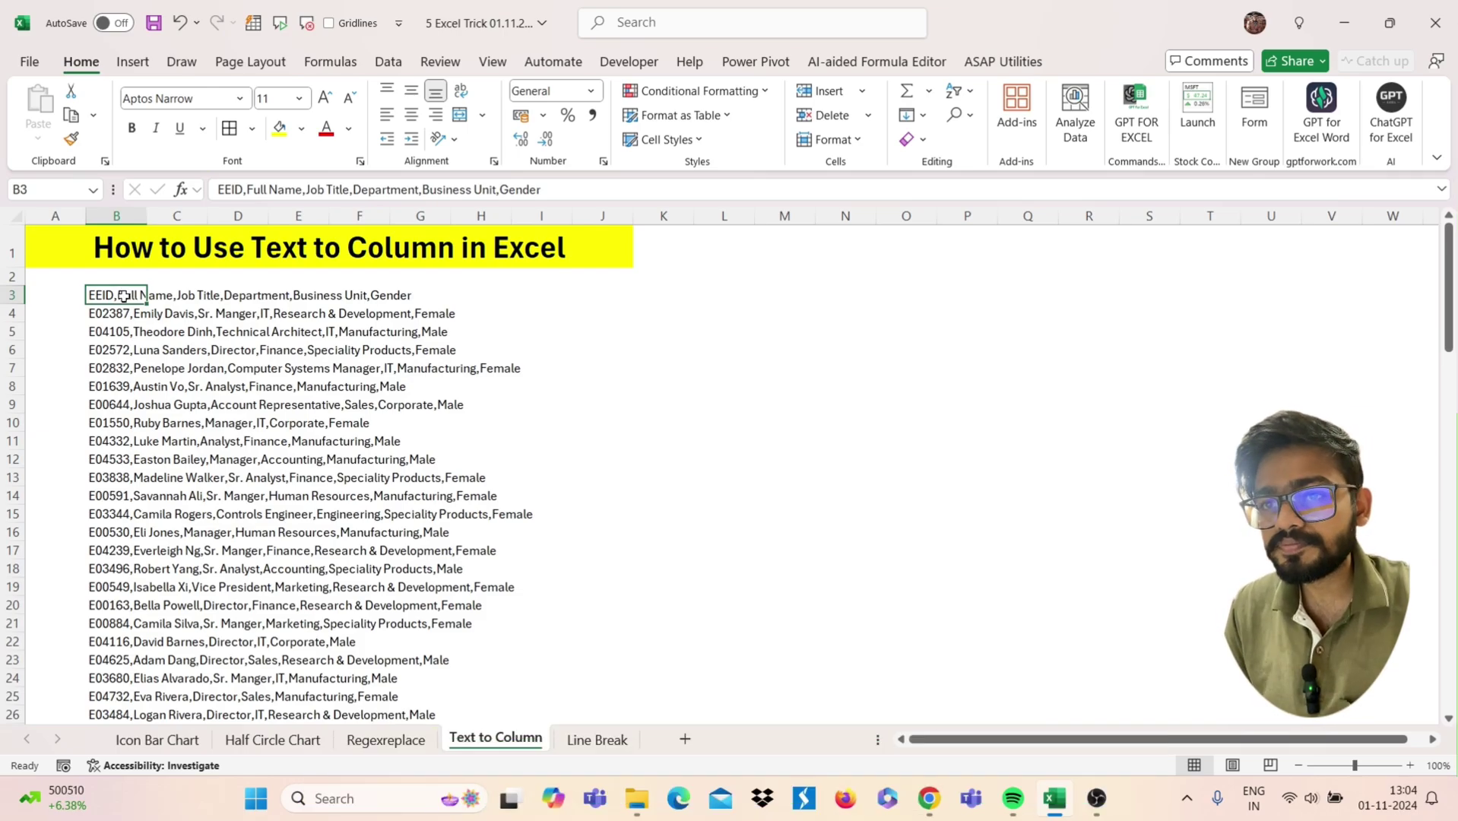
pyautogui.hotkey('shift', 'Left')
pyautogui.click(124, 296)
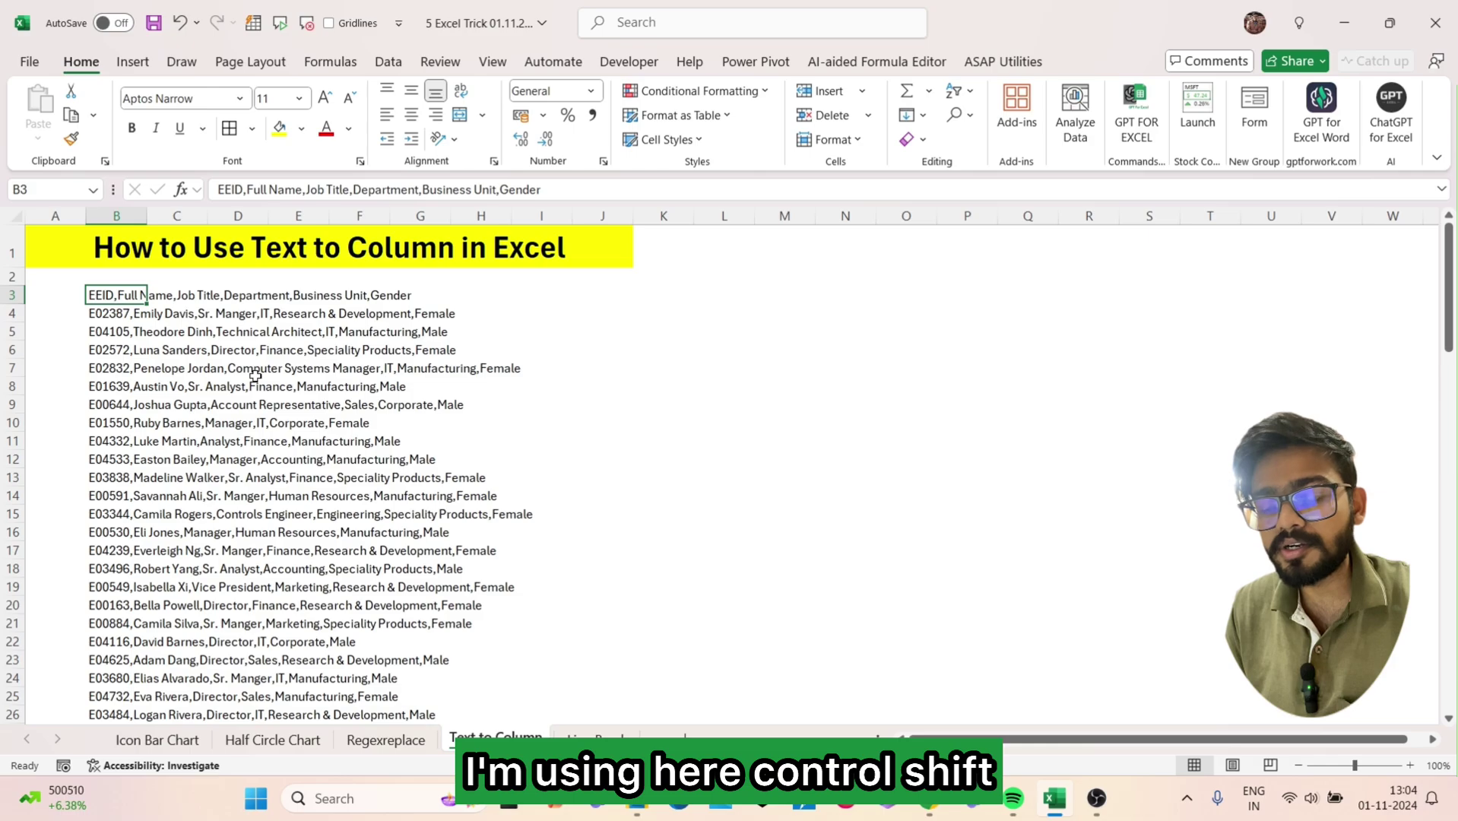
pyautogui.hotkey('ctrl', 'shift', 'Down')
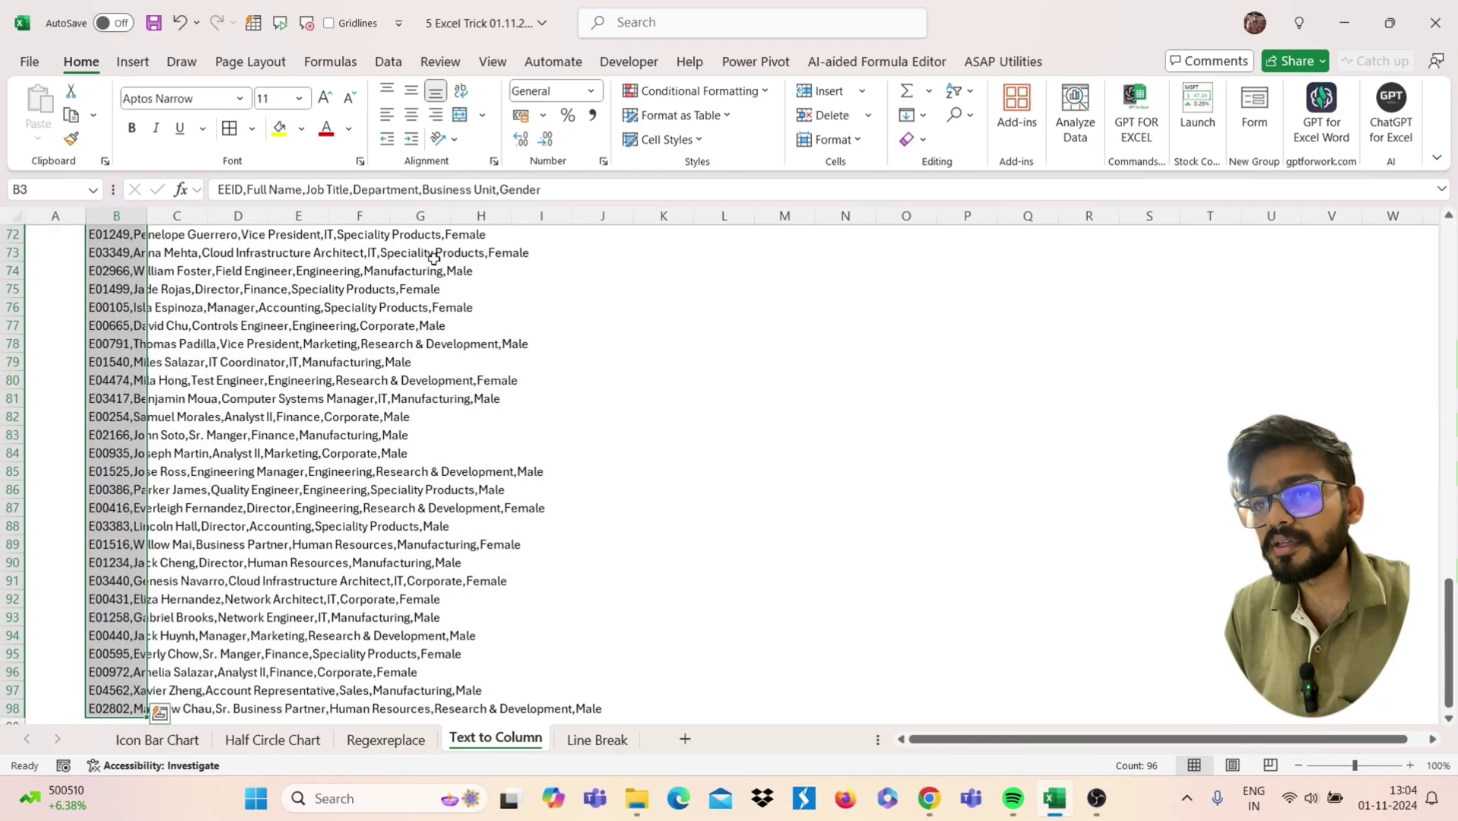
pyautogui.click(385, 70)
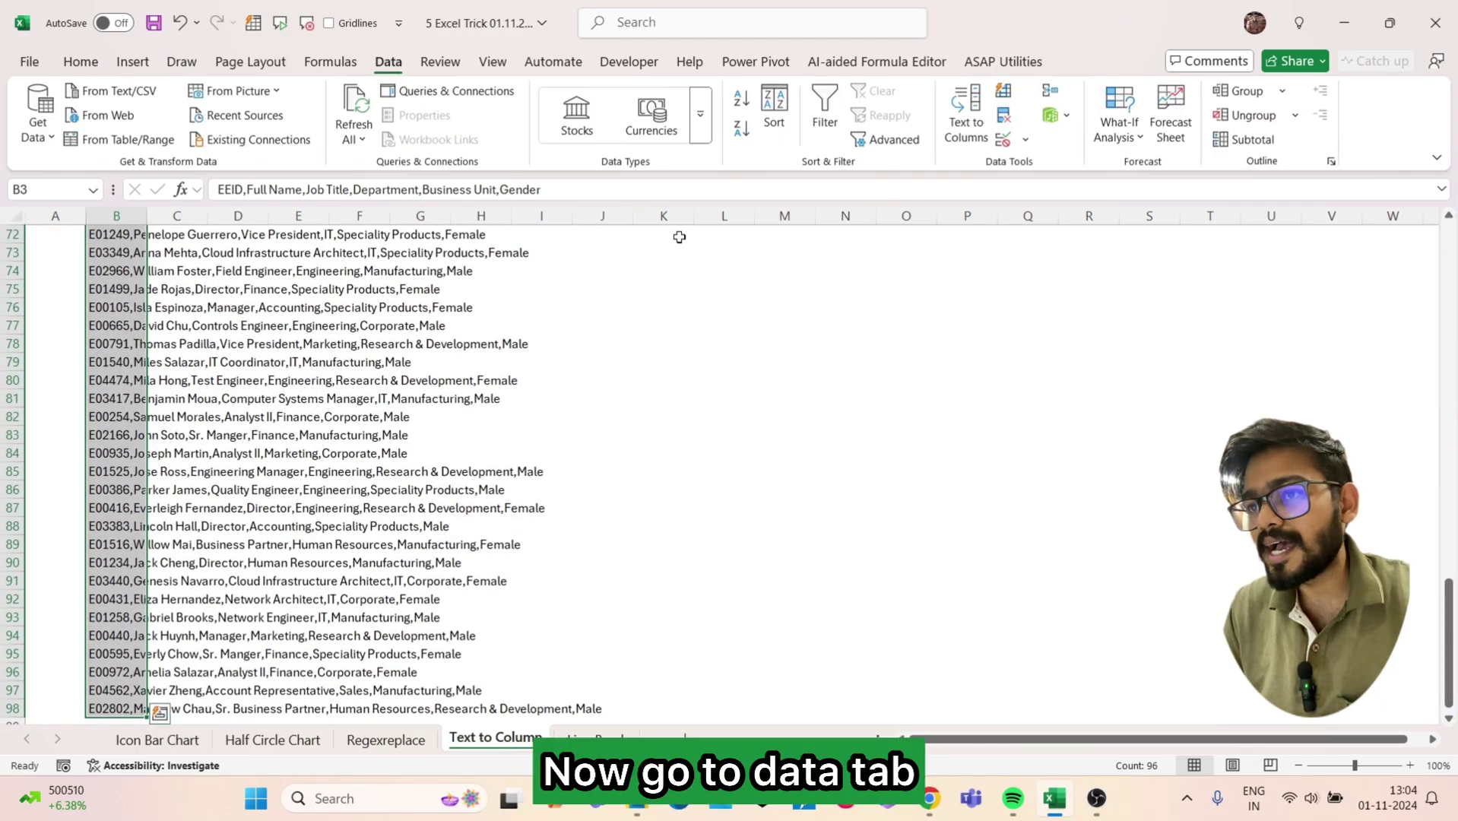
# Run Text to Columns with a comma delimiter, splitting column B into EEID through Gender columns.
pyautogui.click(968, 140)
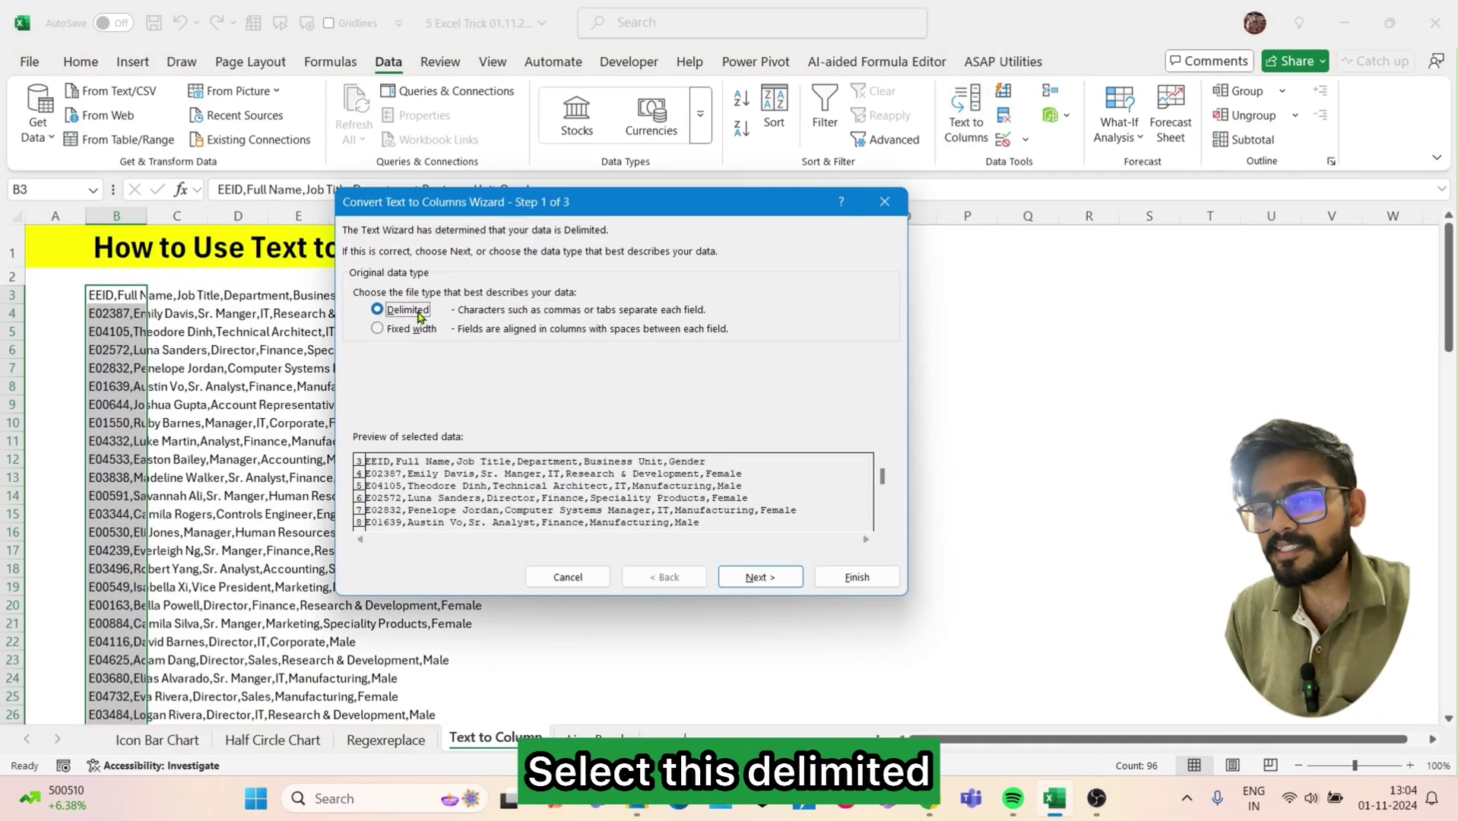
pyautogui.click(757, 576)
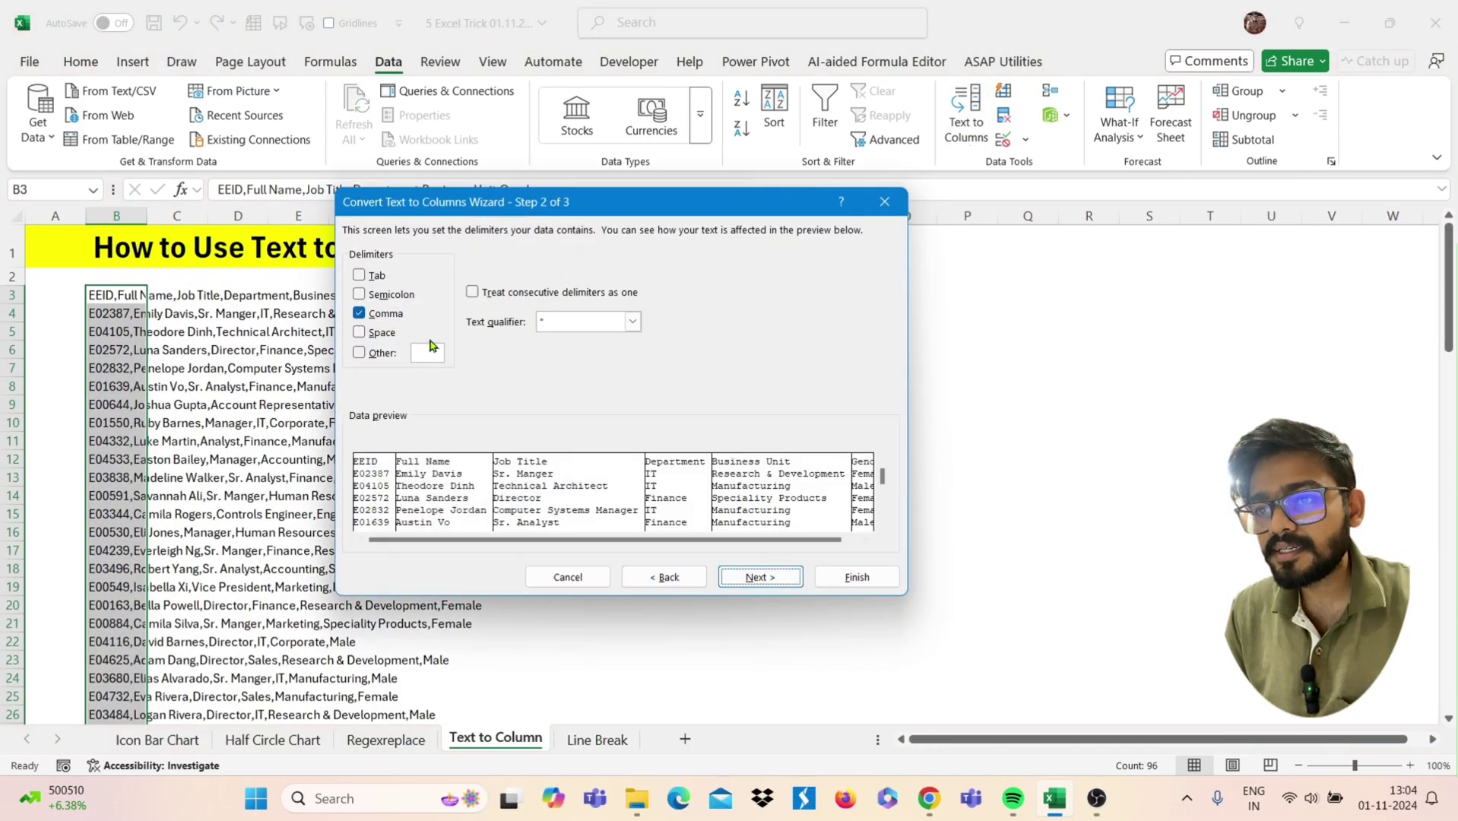
pyautogui.click(757, 576)
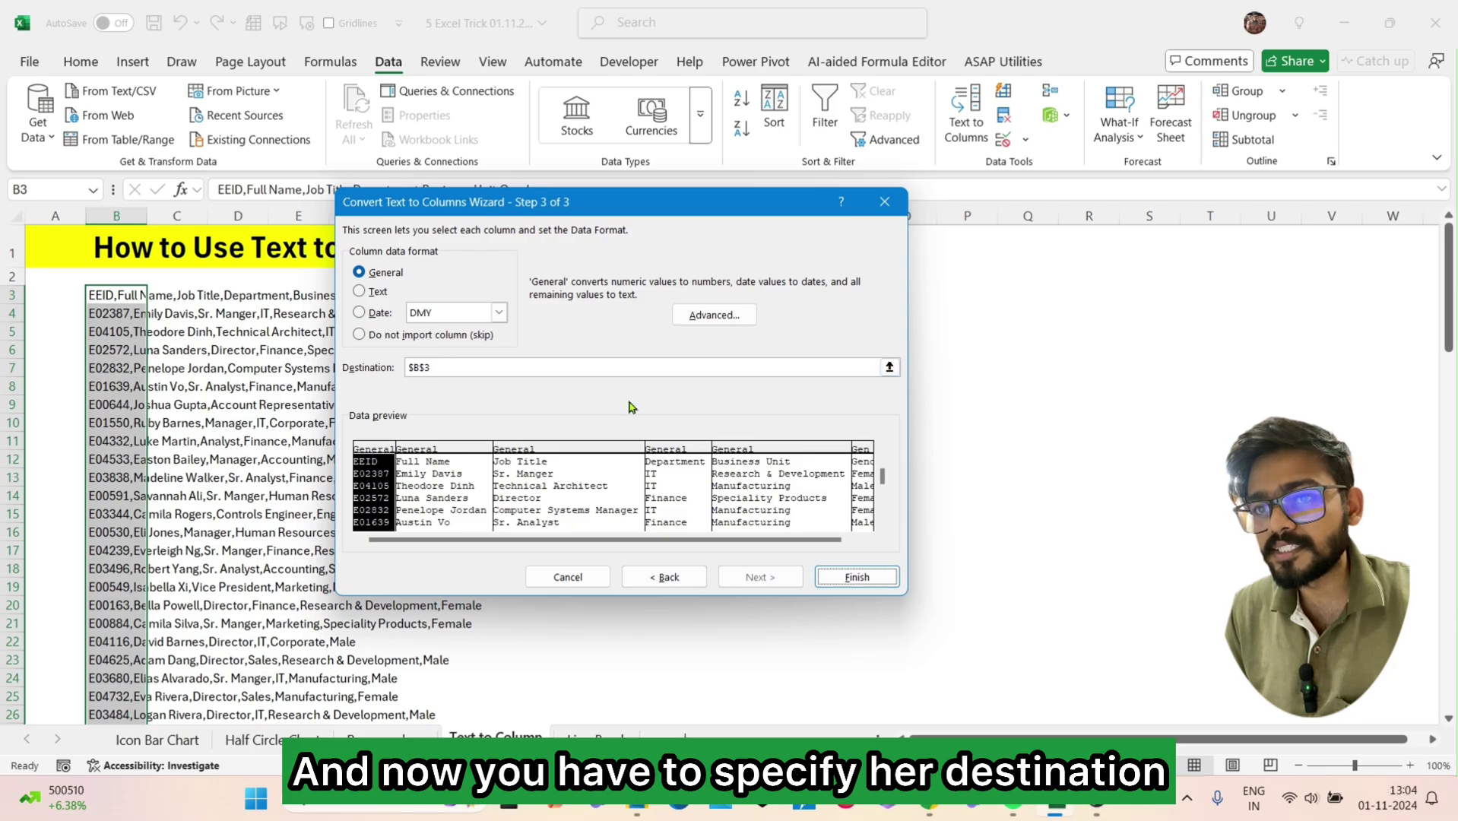
pyautogui.click(885, 368)
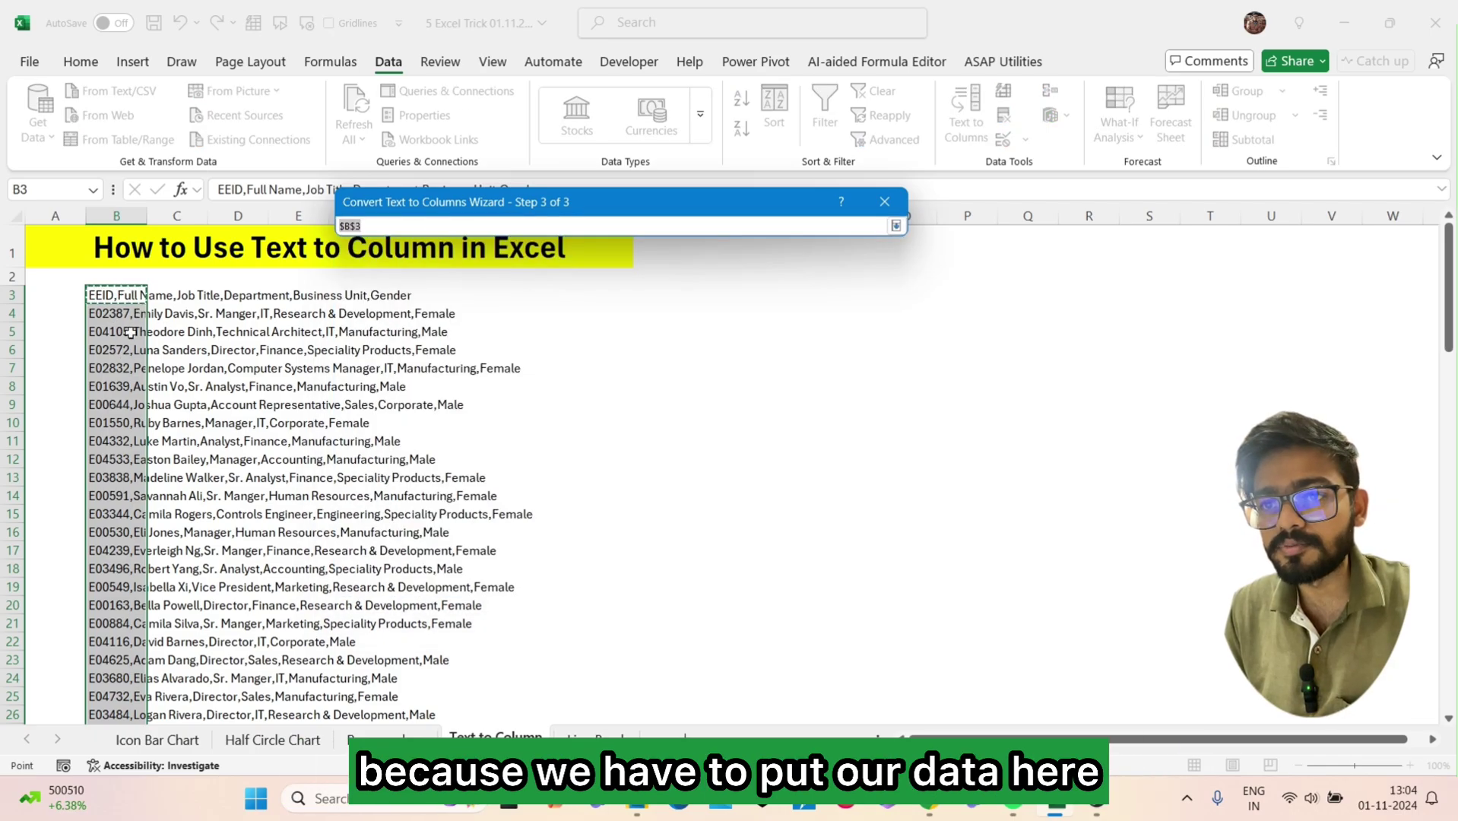
pyautogui.click(897, 226)
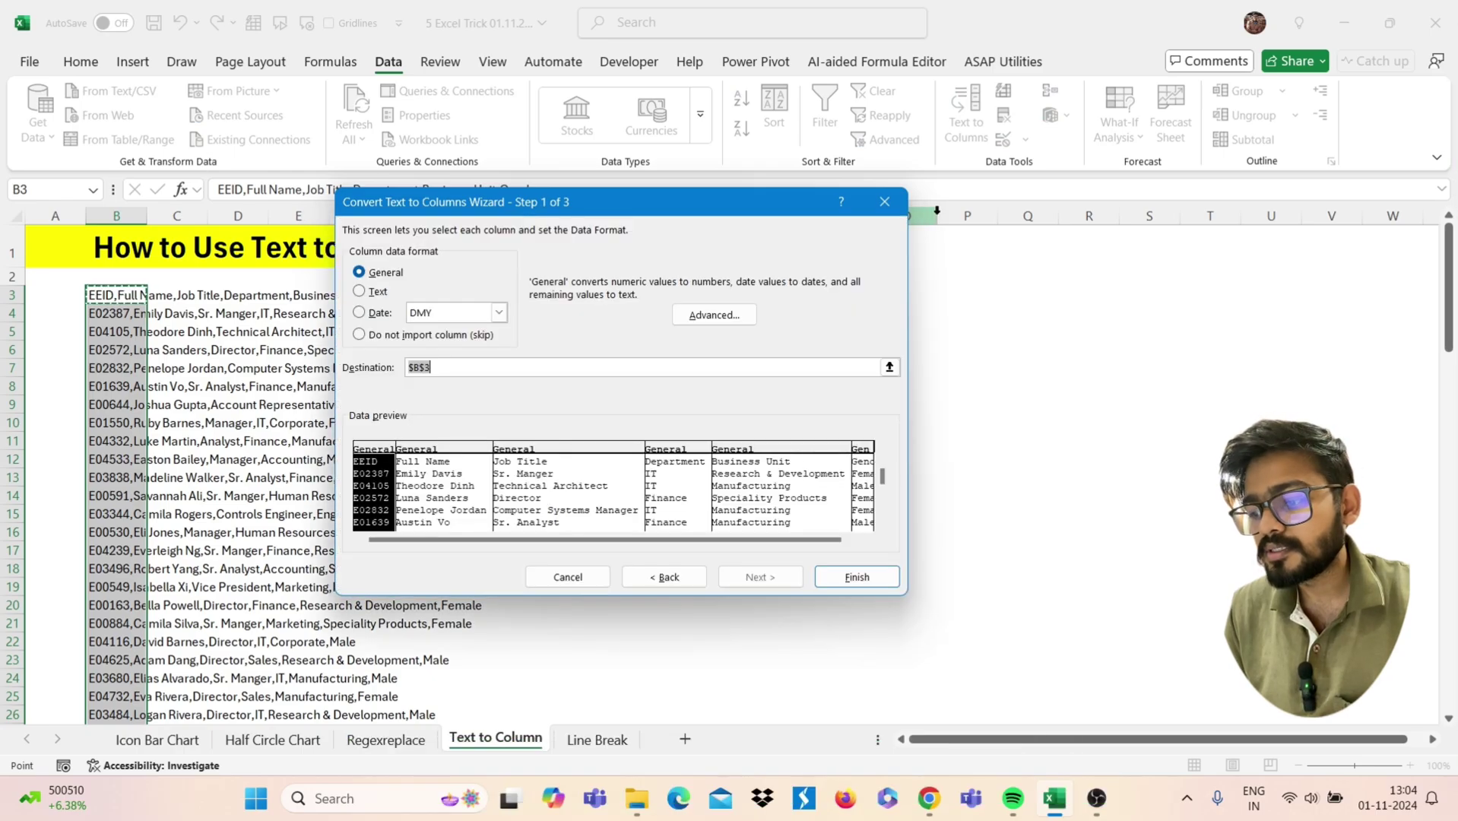
pyautogui.click(882, 584)
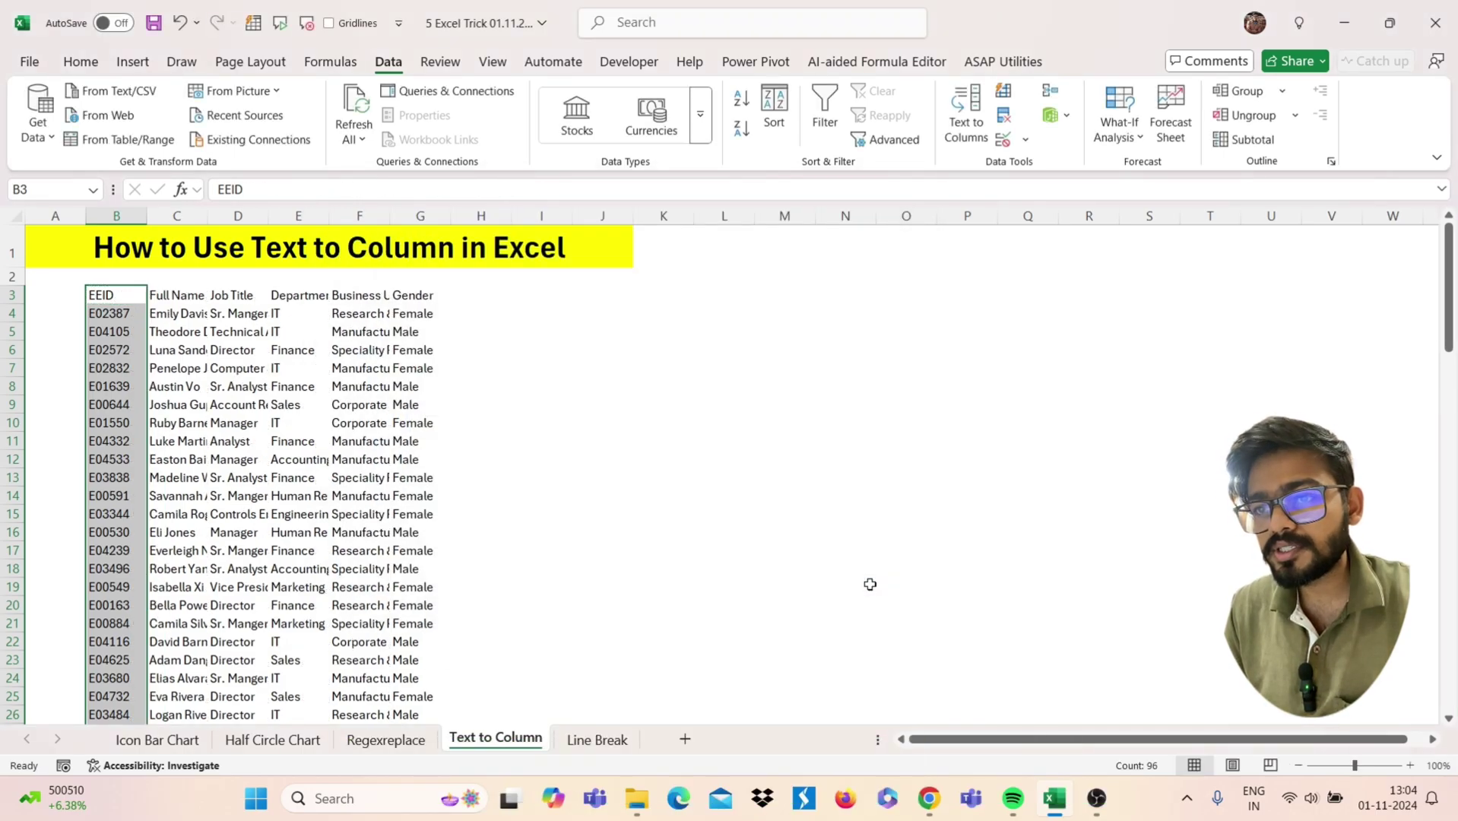
# Select the split table B3:G98 and apply All Borders with Alt+H, B, A.
pyautogui.click(129, 295)
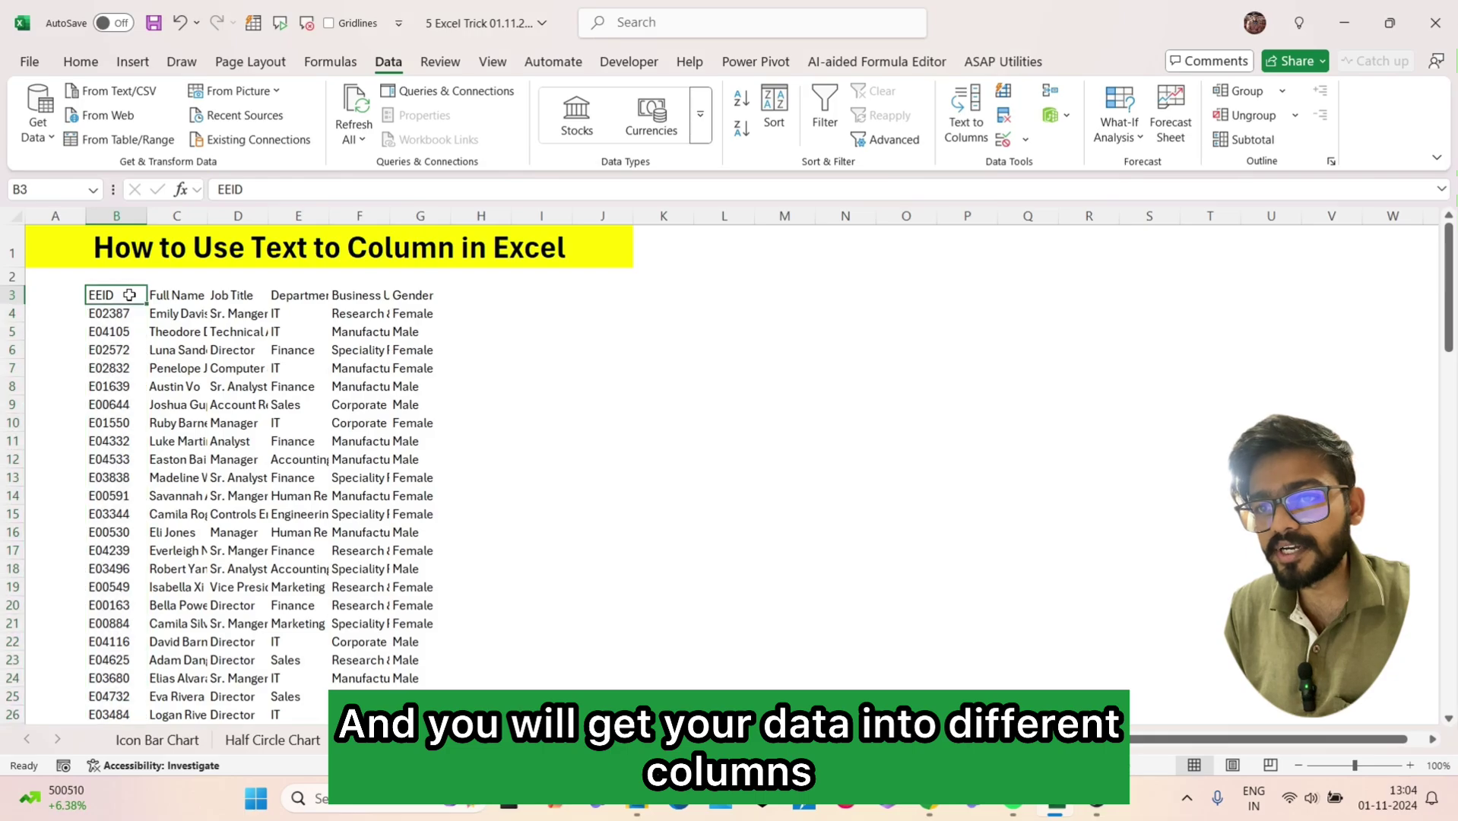
pyautogui.press('Right')
pyautogui.press('Right')
pyautogui.press('Right')
pyautogui.press('Right')
pyautogui.press('Right')
pyautogui.press('Left')
pyautogui.press('Left')
pyautogui.press('Left')
pyautogui.press('Left')
pyautogui.press('Left')
pyautogui.press('Right')
pyautogui.hotkey('shift', 'Left')
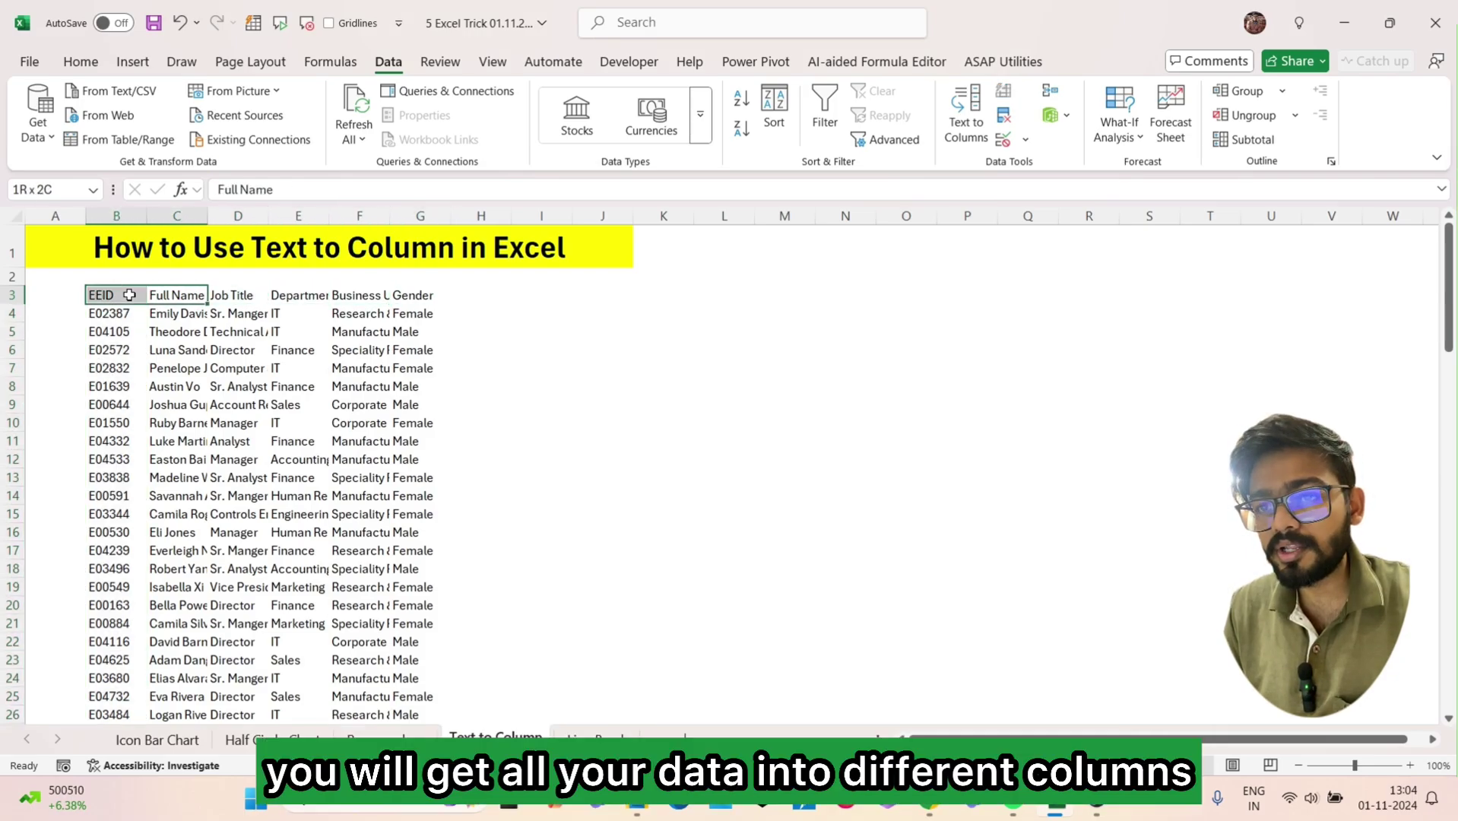
pyautogui.press('Left')
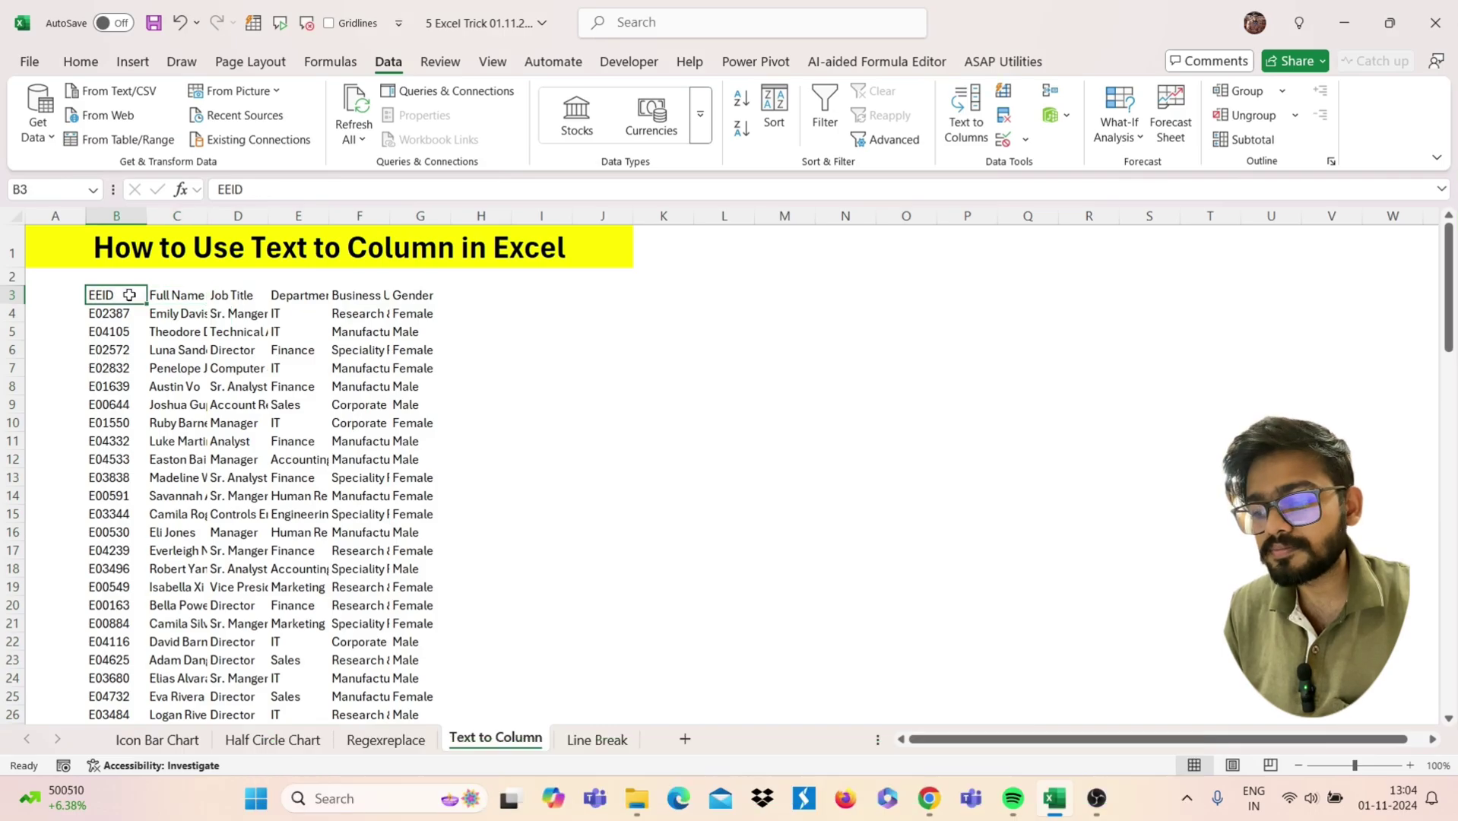
pyautogui.hotkey('ctrl', 'shift', 'Down')
pyautogui.hotkey('ctrl', 'shift', 'Right')
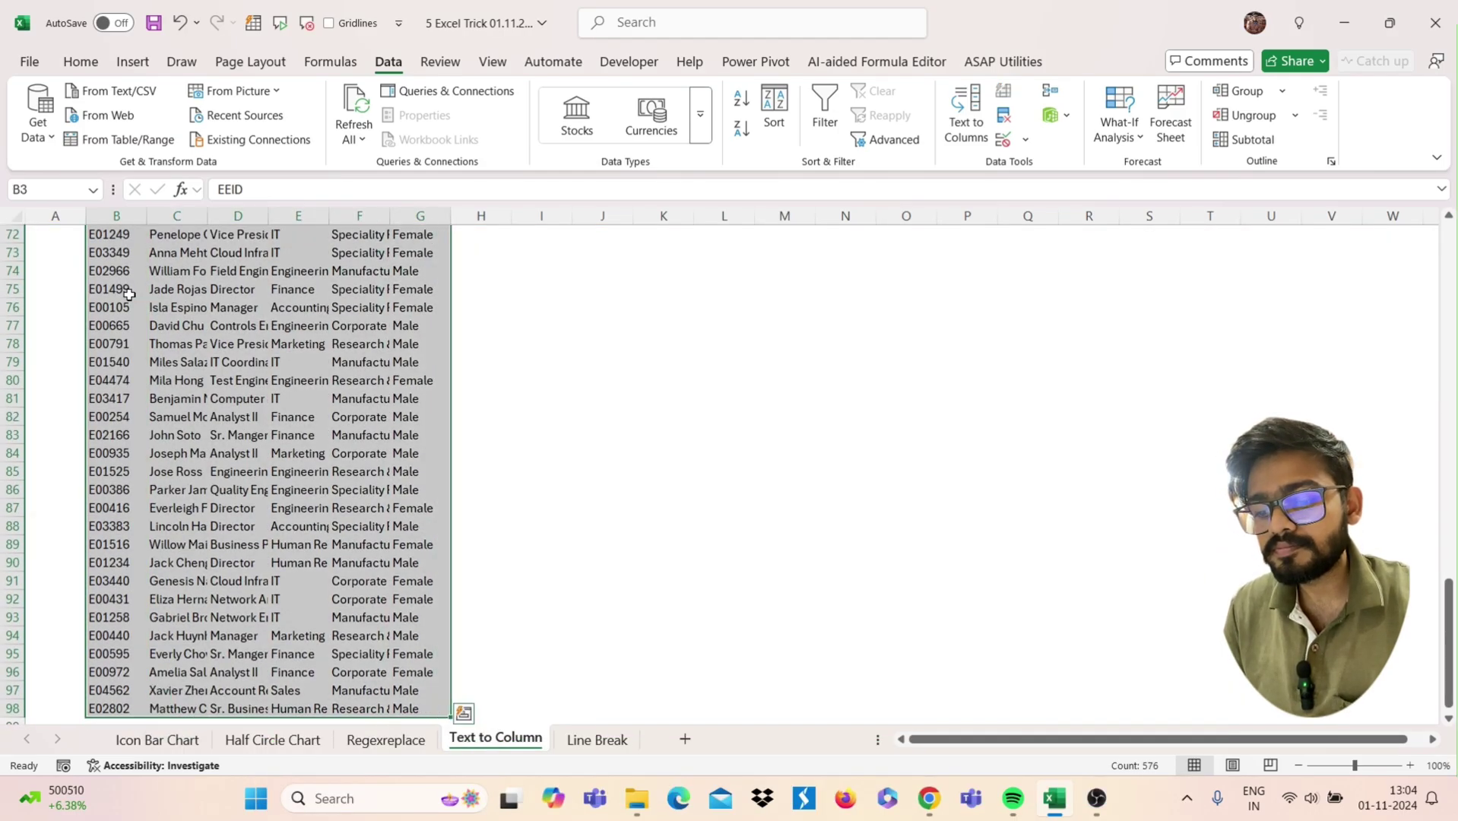
pyautogui.hotkey('alt', 'h')
pyautogui.press('b')
pyautogui.press('a')
pyautogui.scroll(20, 131, 300)
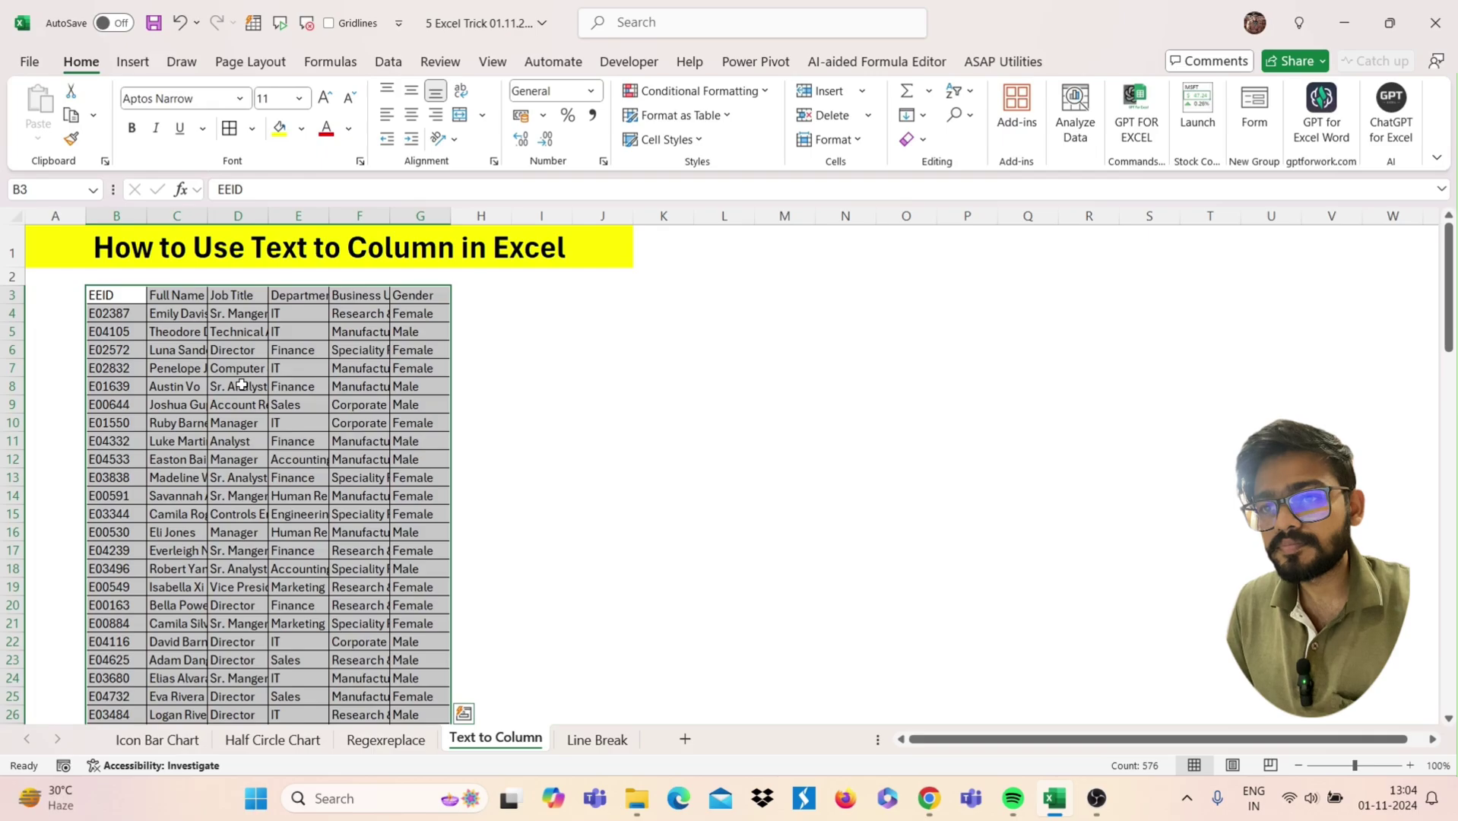
# AutoFit every column width on the sheet, then return to cell B3.
pyautogui.click(20, 223)
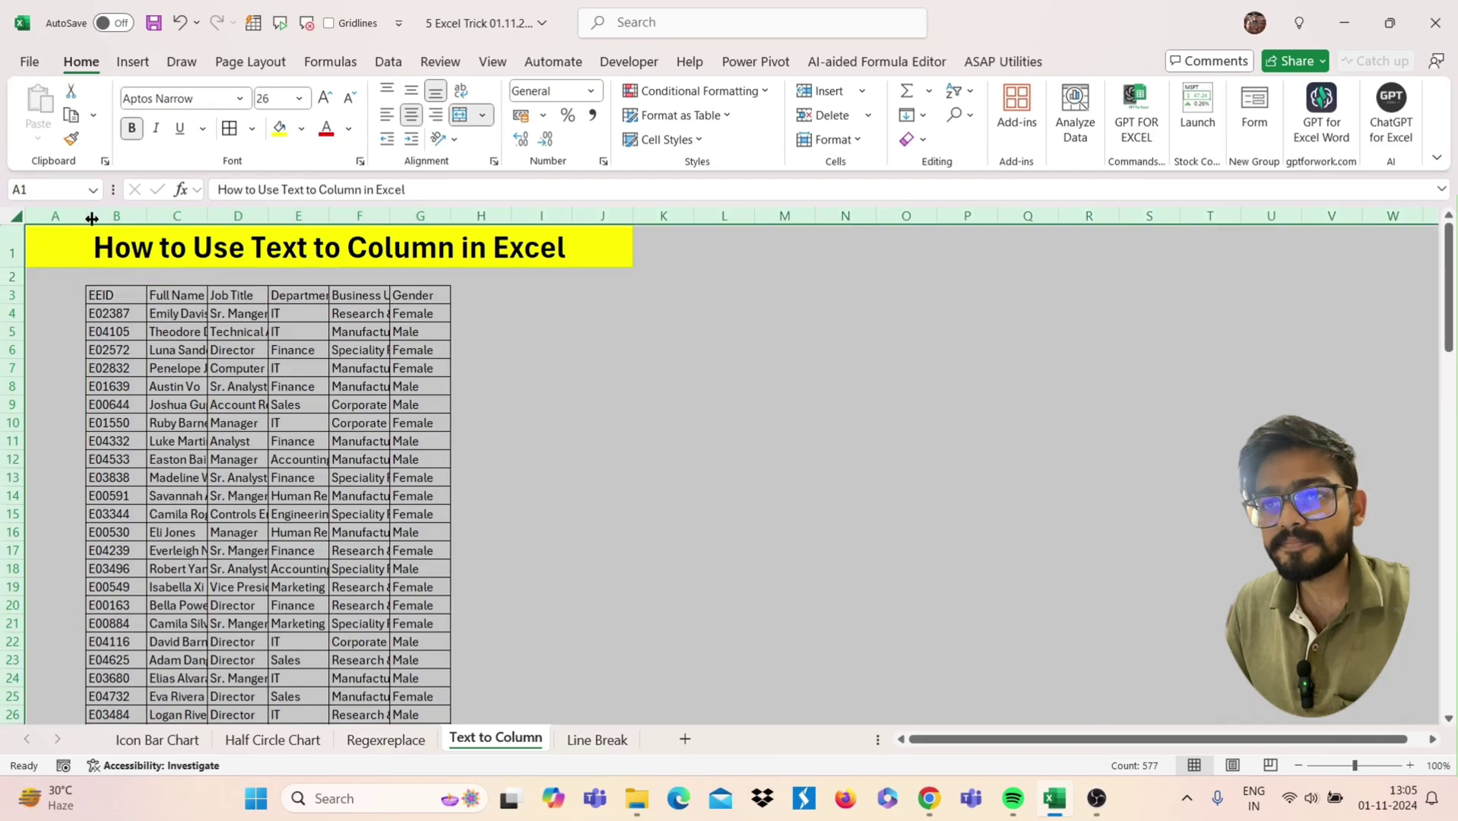
pyautogui.doubleClick(208, 216)
pyautogui.click(209, 370)
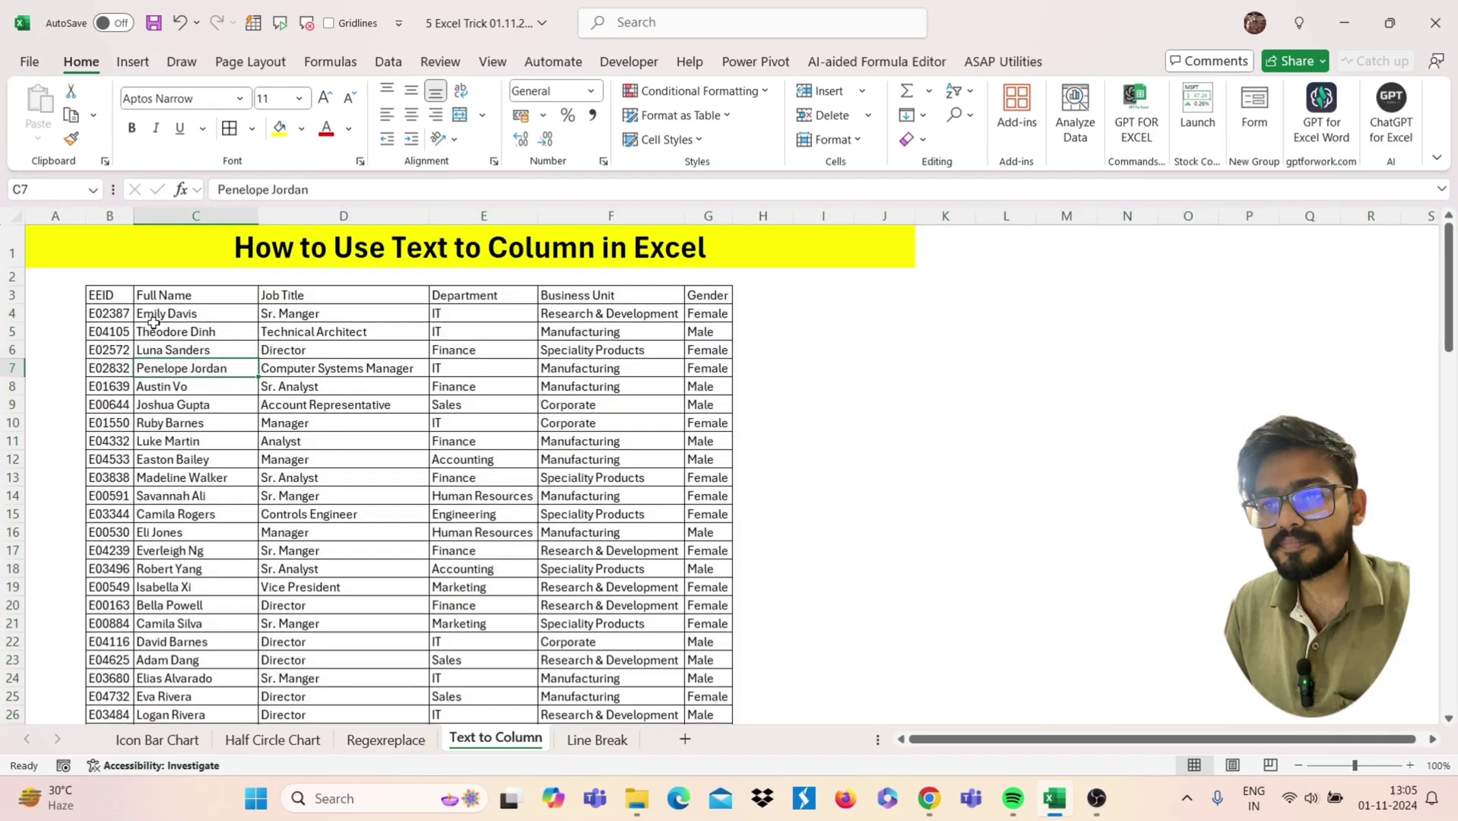
pyautogui.click(110, 293)
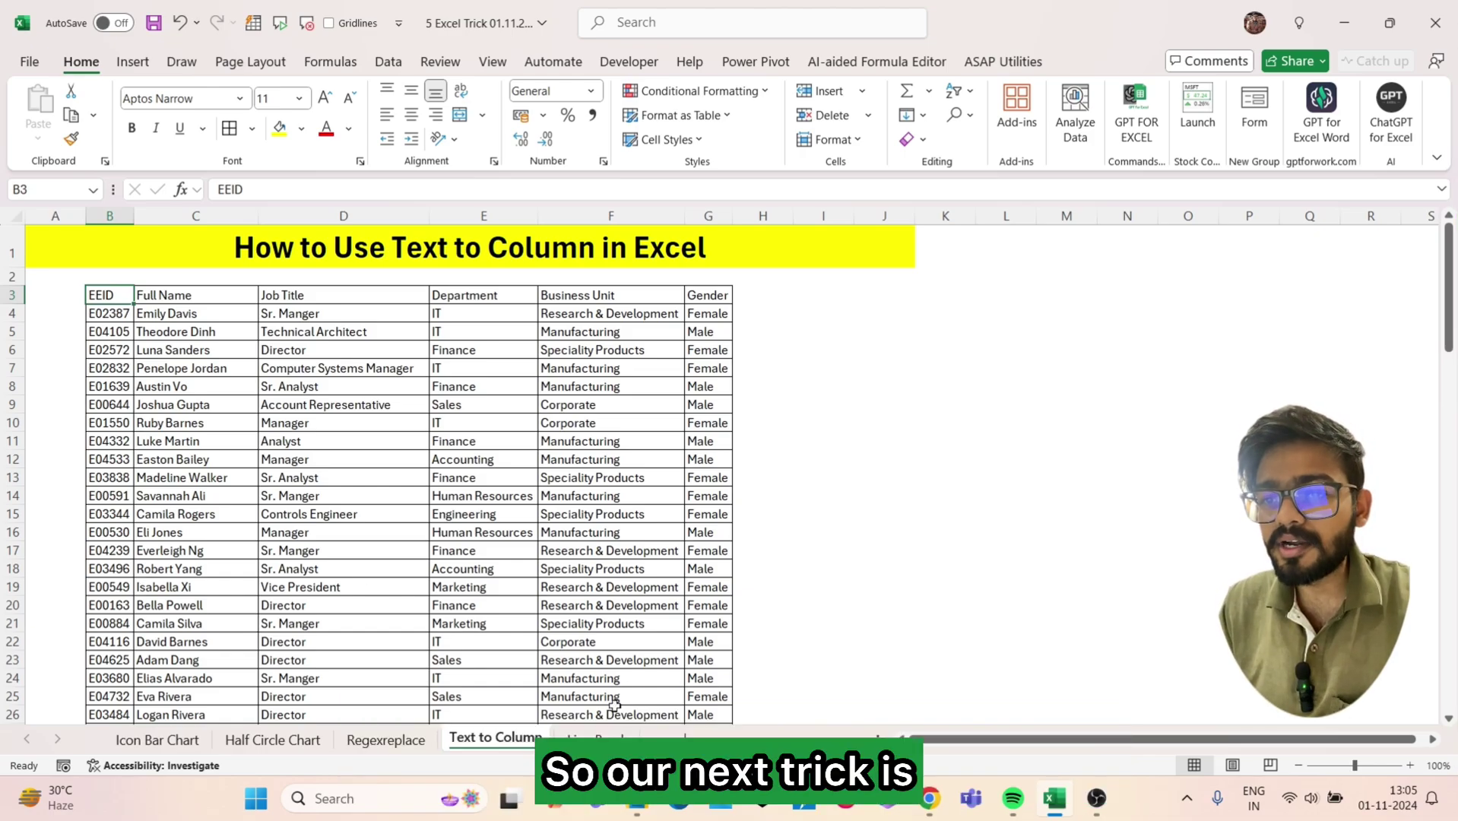
# On the Line Break sheet, inspect B4's multi-line text, undoing a trial line-break deletion.
pyautogui.click(597, 739)
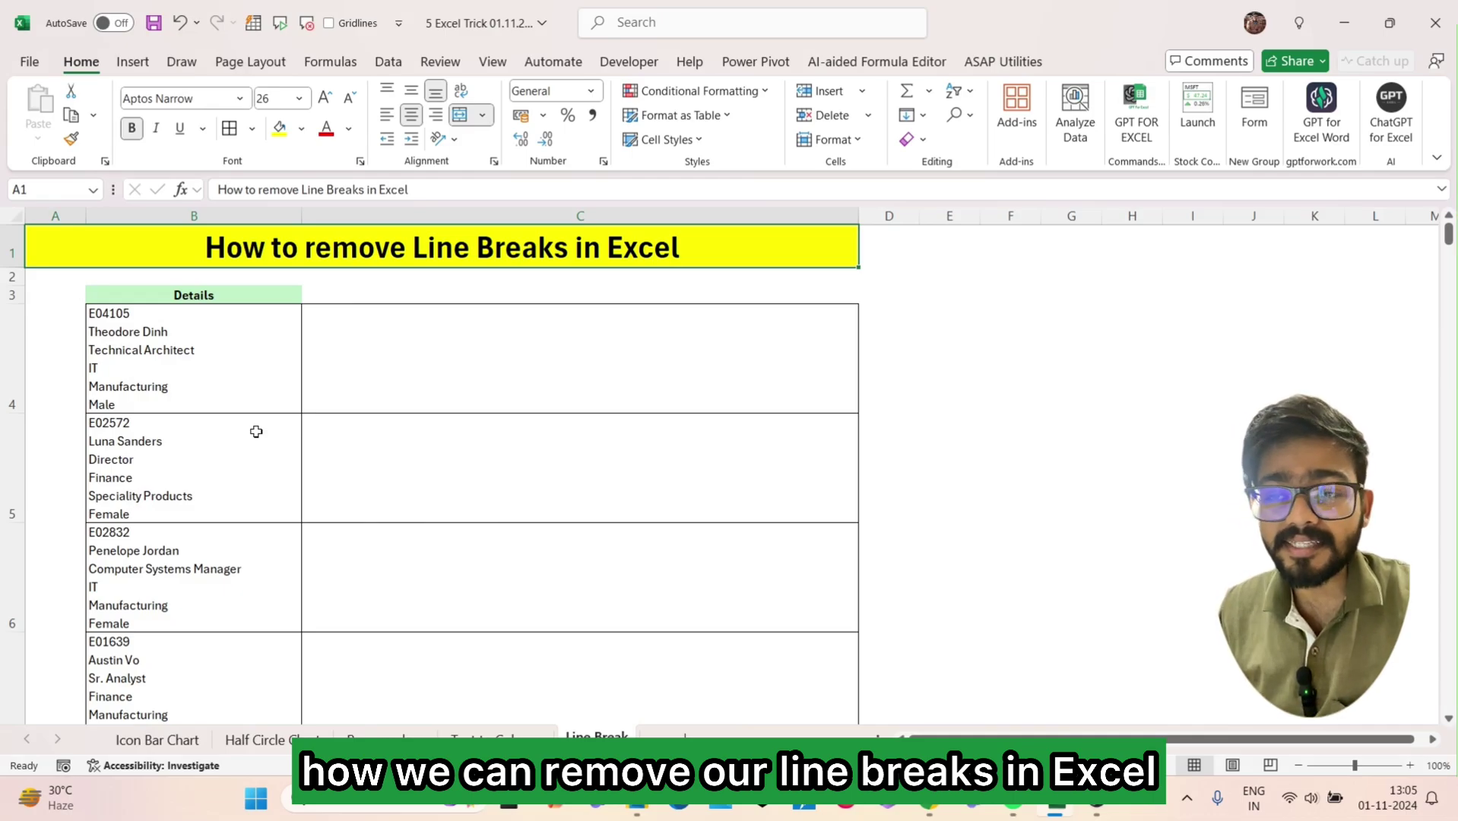
pyautogui.click(158, 296)
pyautogui.doubleClick(130, 317)
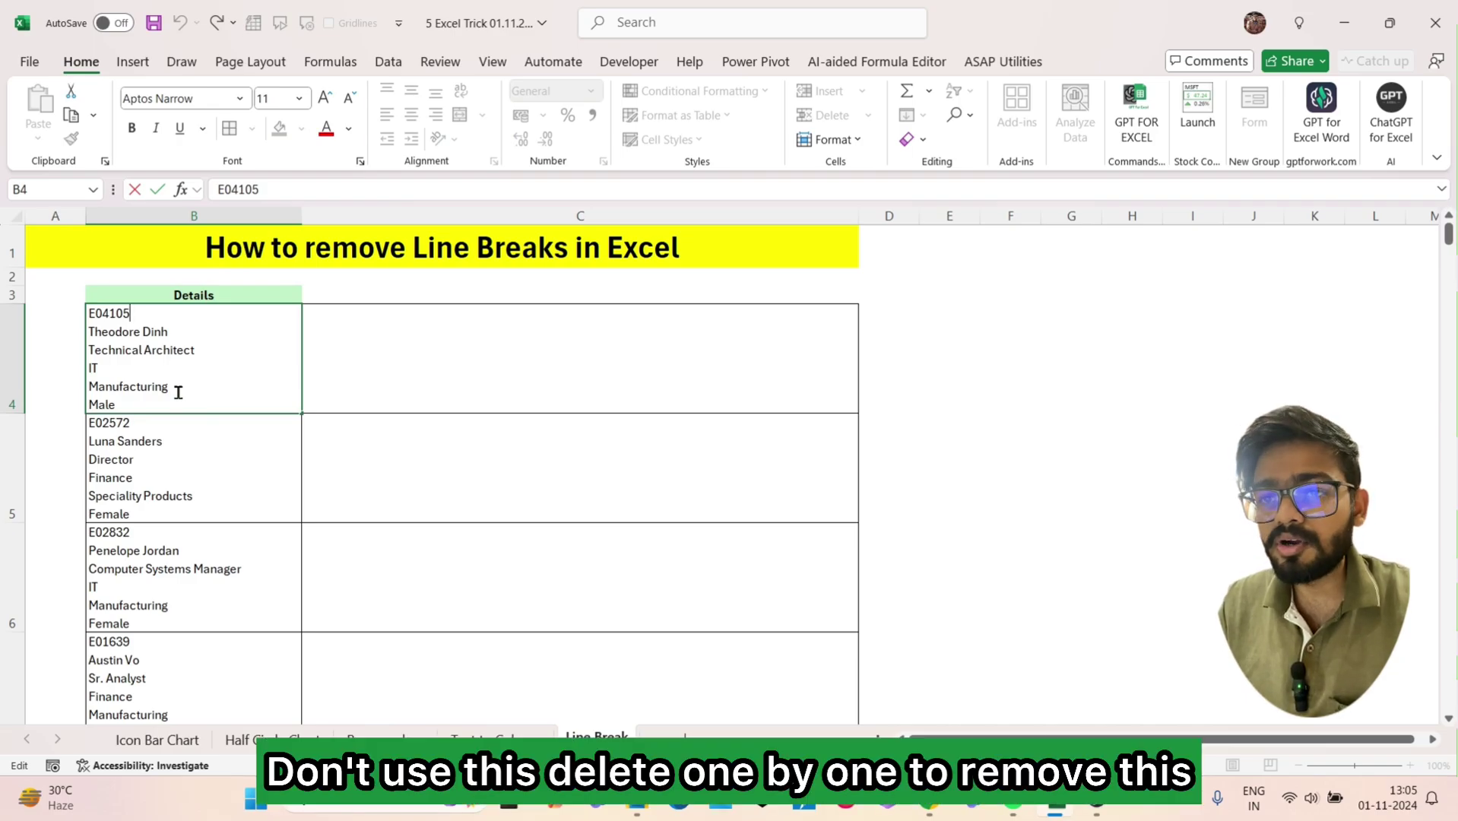
pyautogui.press('Delete')
pyautogui.press('Down')
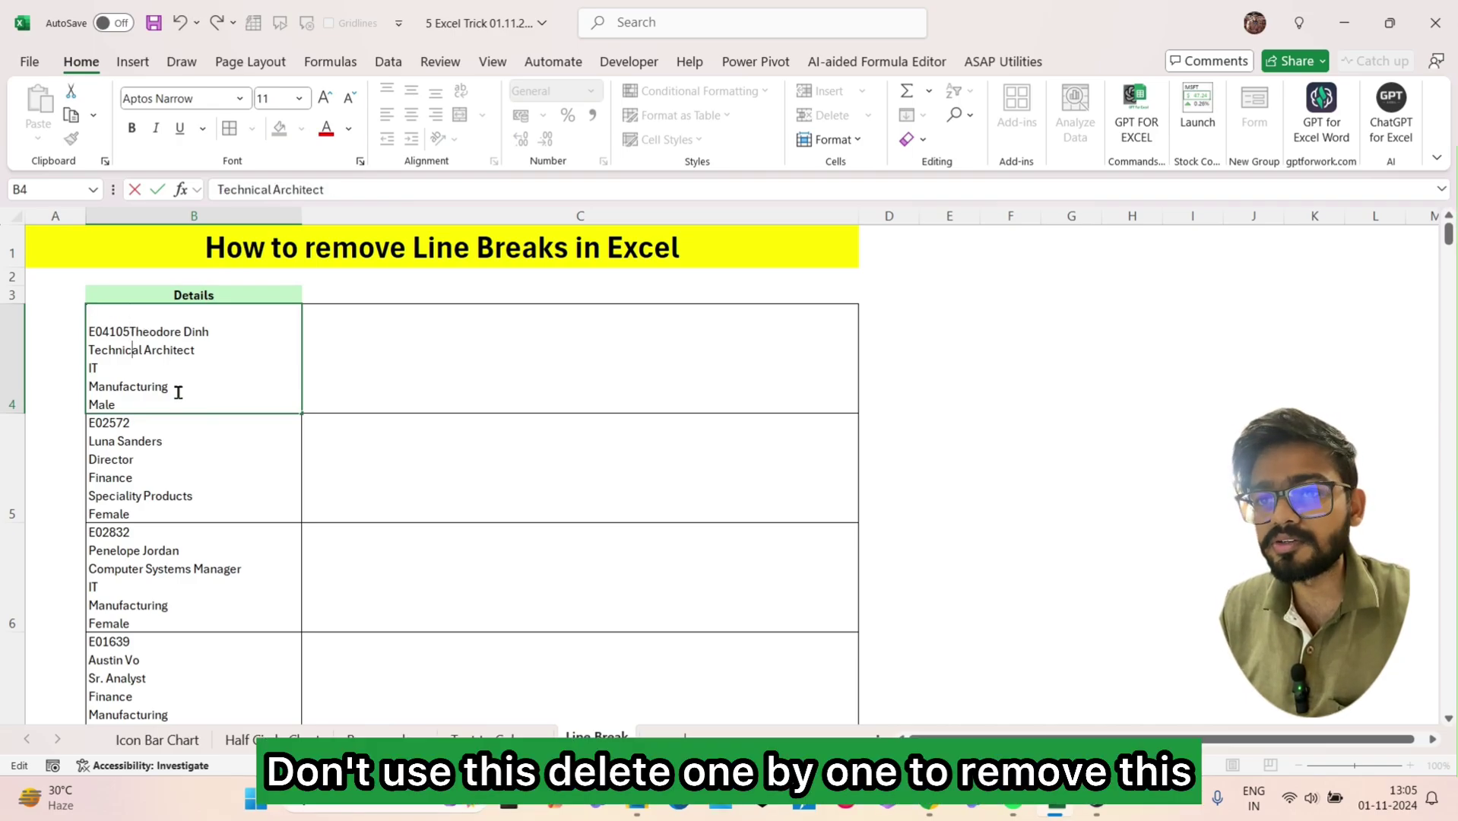
pyautogui.hotkey('ctrl', 'z')
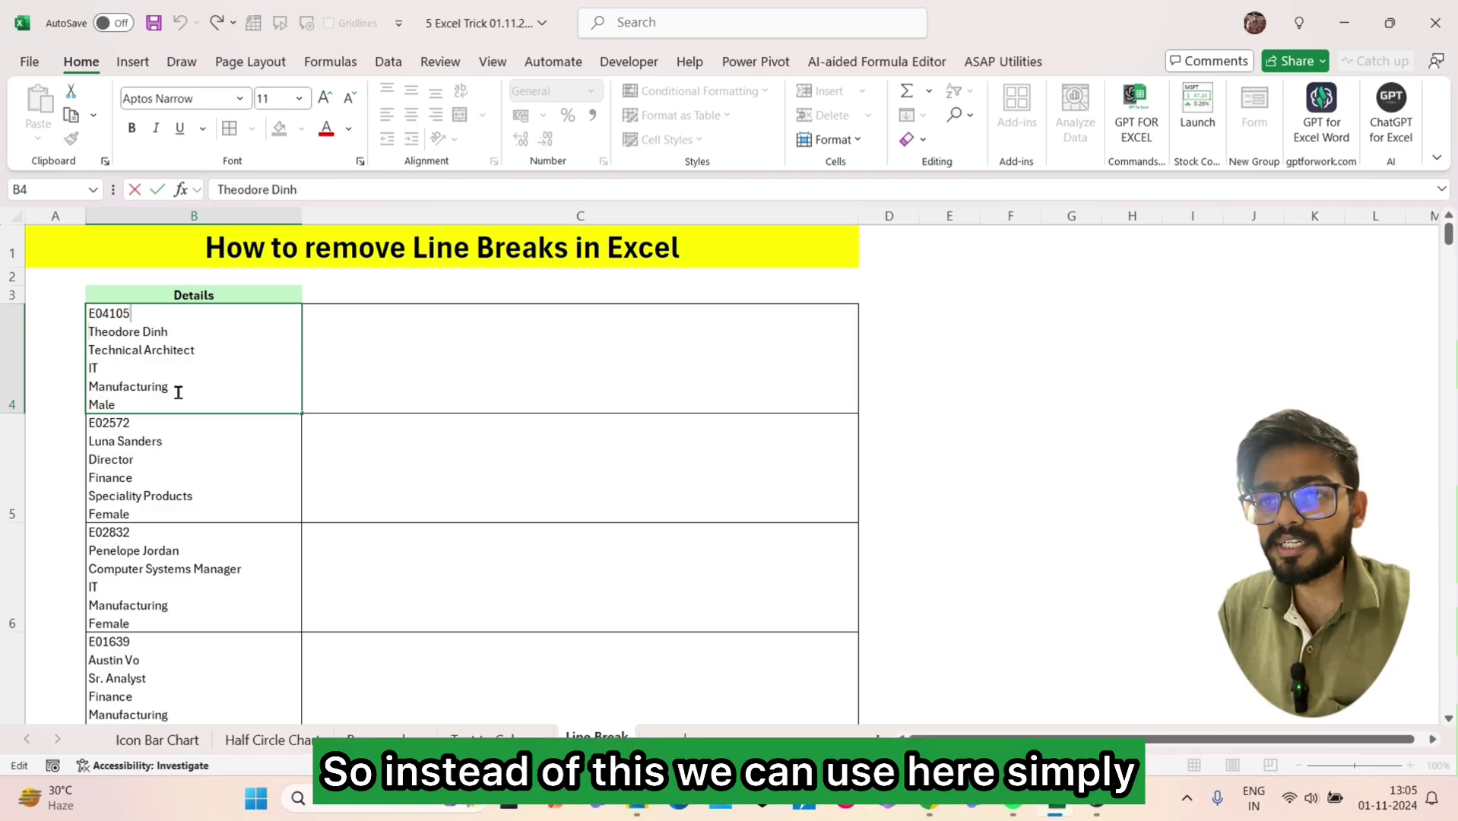
pyautogui.click(352, 381)
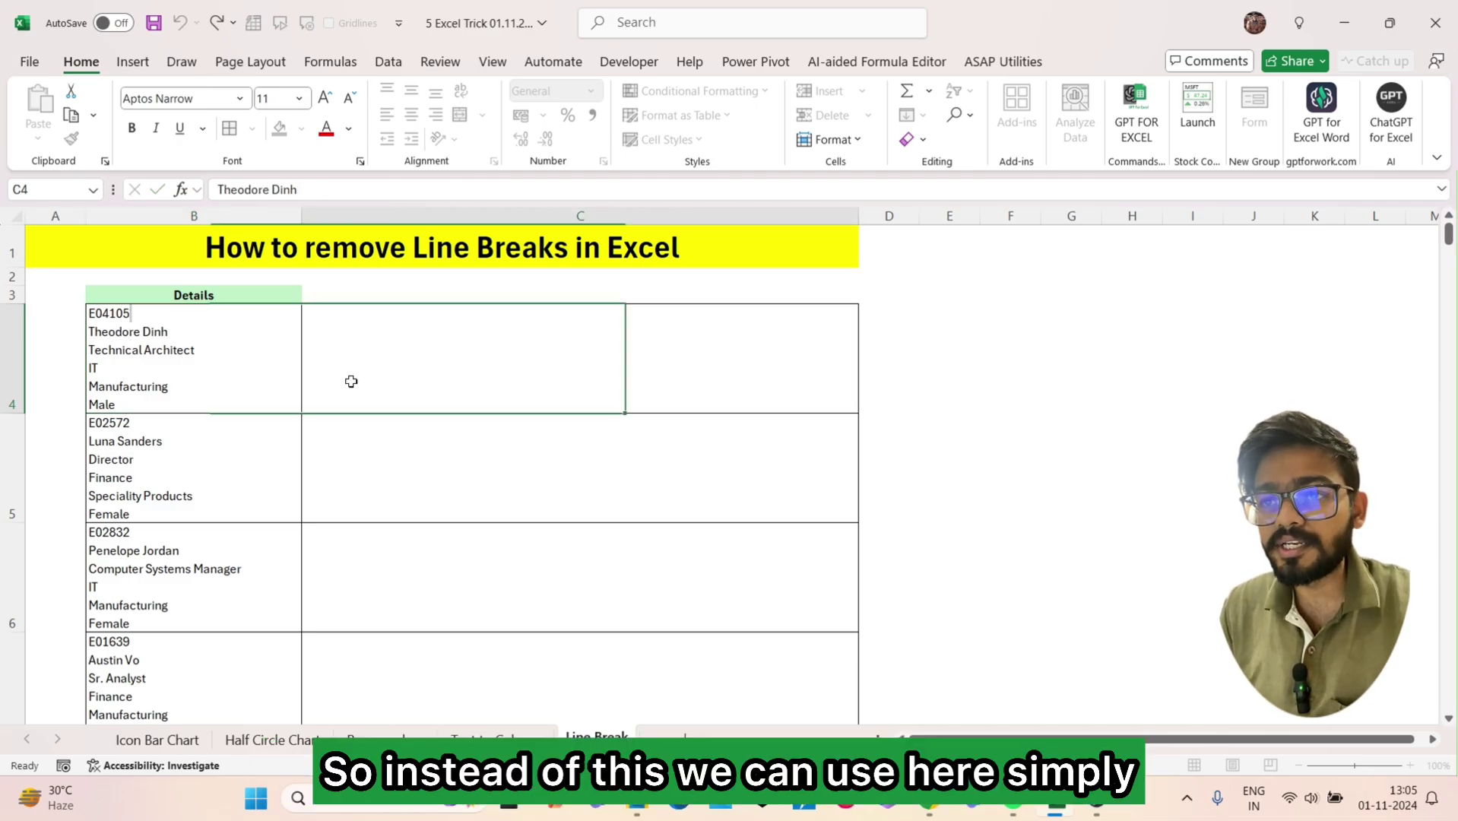
# Copy the Details entries from B4 down to B97.
pyautogui.click(173, 388)
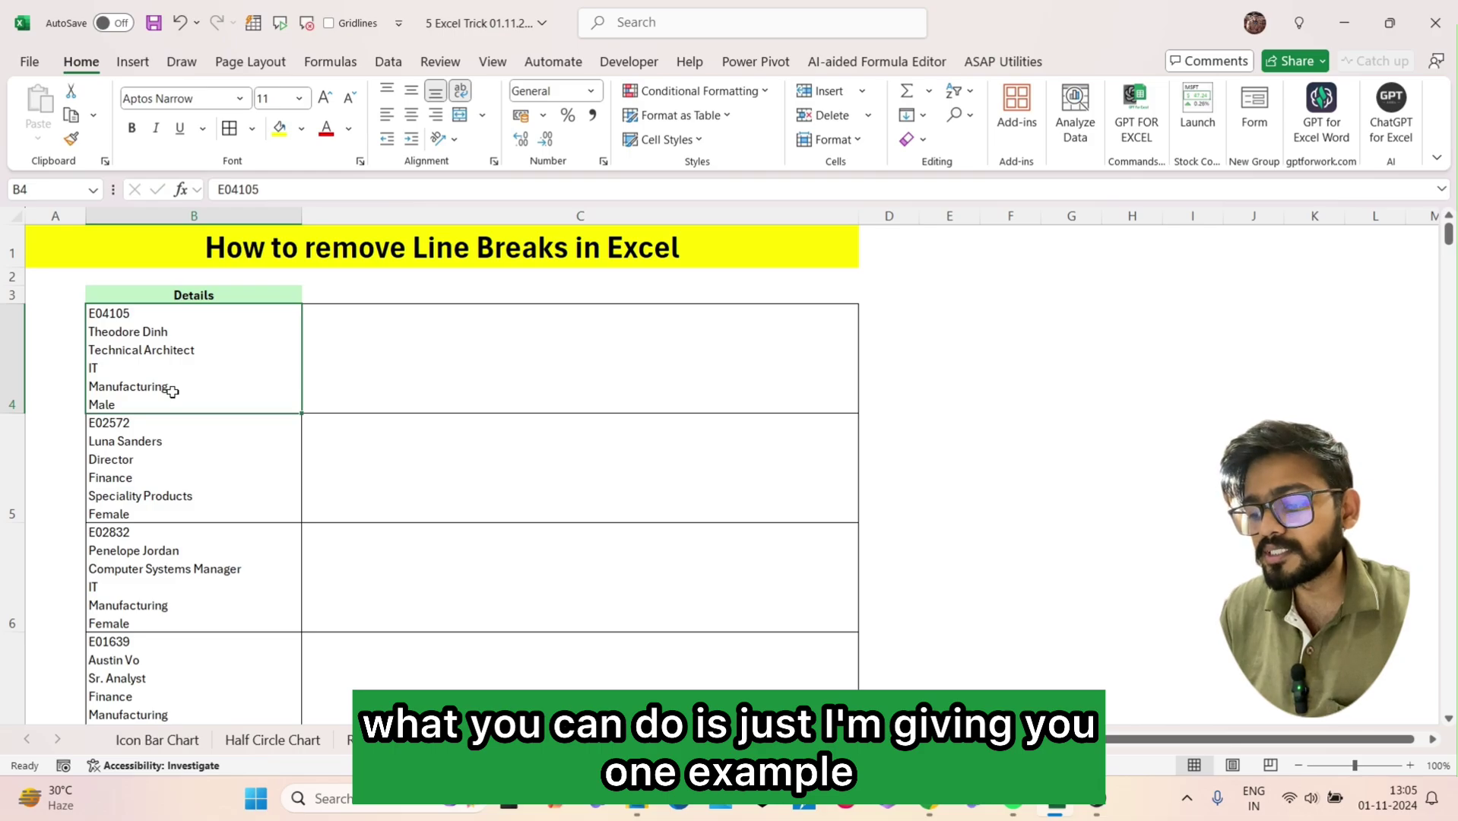
pyautogui.hotkey('ctrl', 'shift', 'Down')
pyautogui.hotkey('ctrl', 'c')
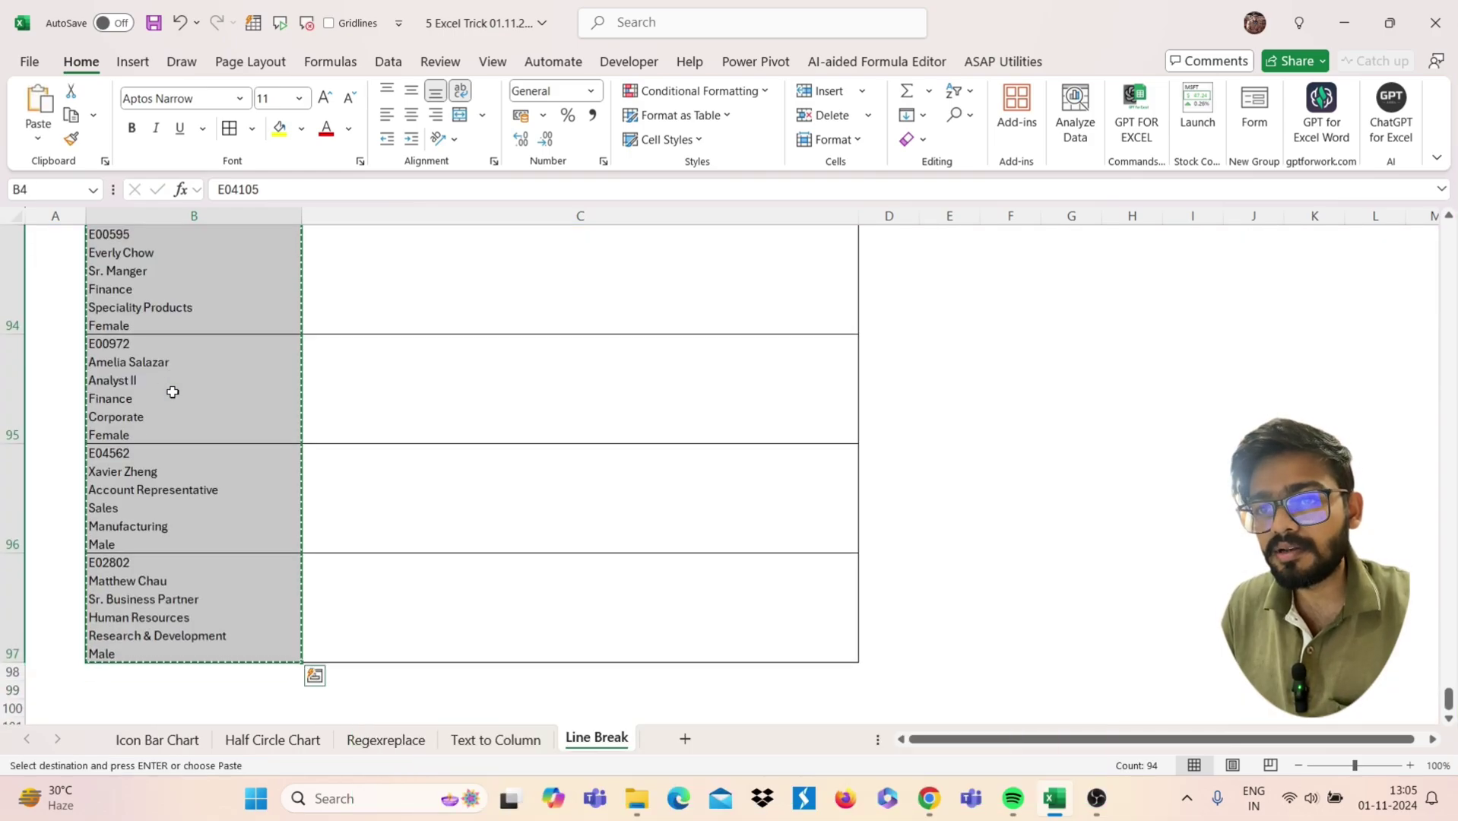
# Paste the copied Details entries into column C starting at C4, then open Find and Replace.
pyautogui.scroll(10, 173, 391)
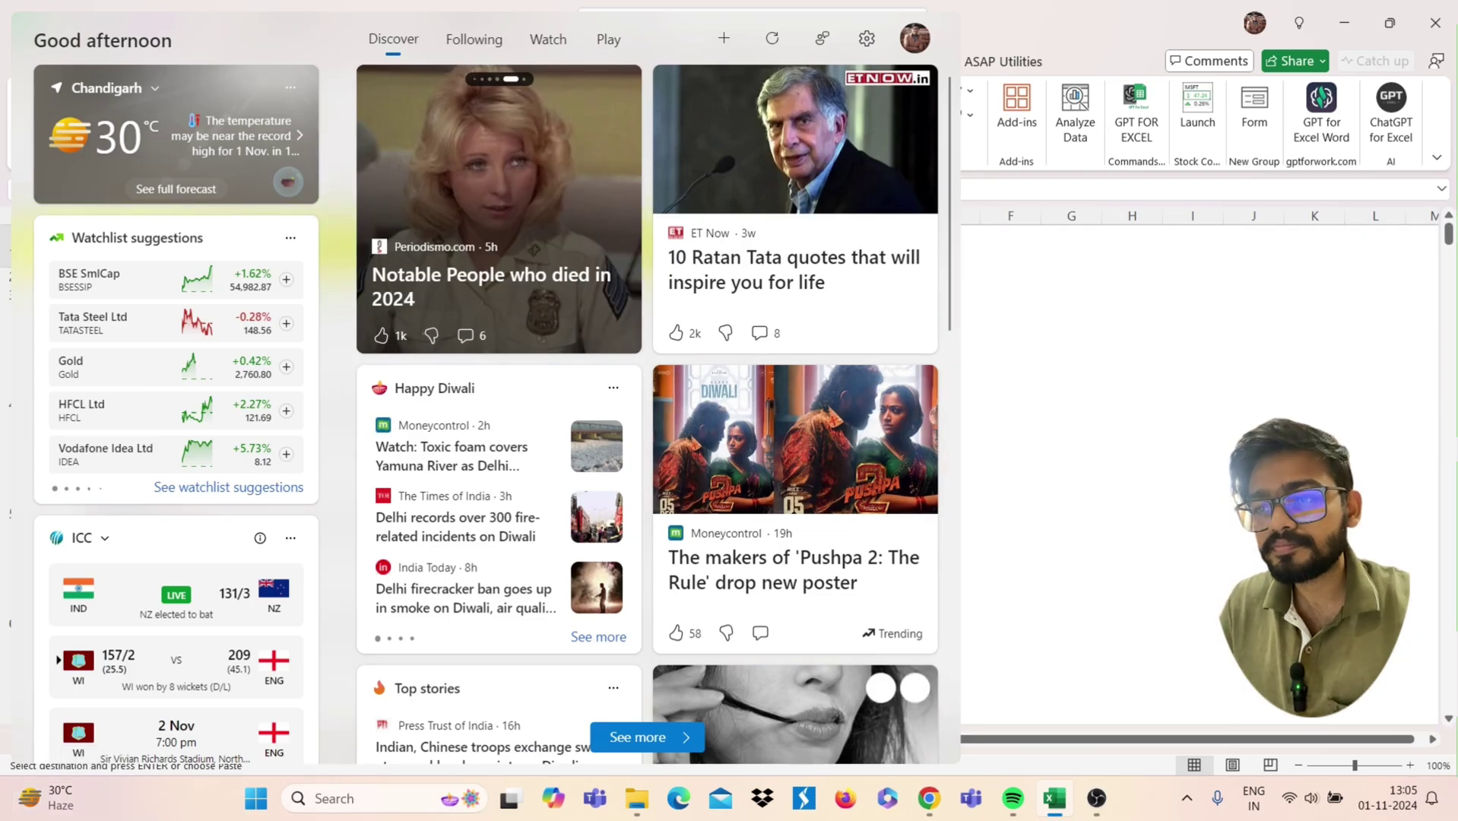
pyautogui.click(1181, 408)
pyautogui.hotkey('ctrl', 'Home')
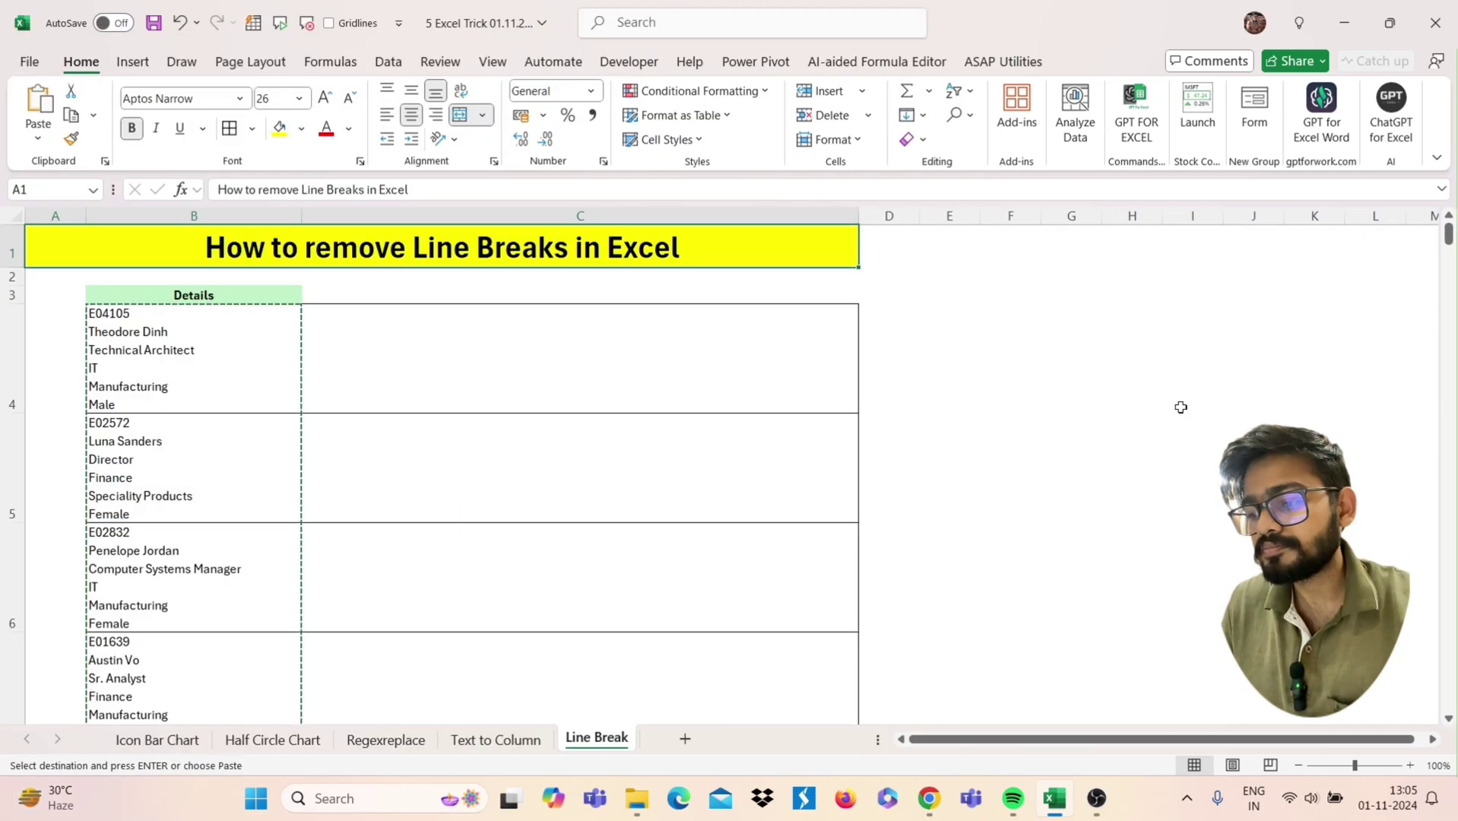
pyautogui.click(399, 361)
pyautogui.hotkey('ctrl', 'v')
pyautogui.press('Escape')
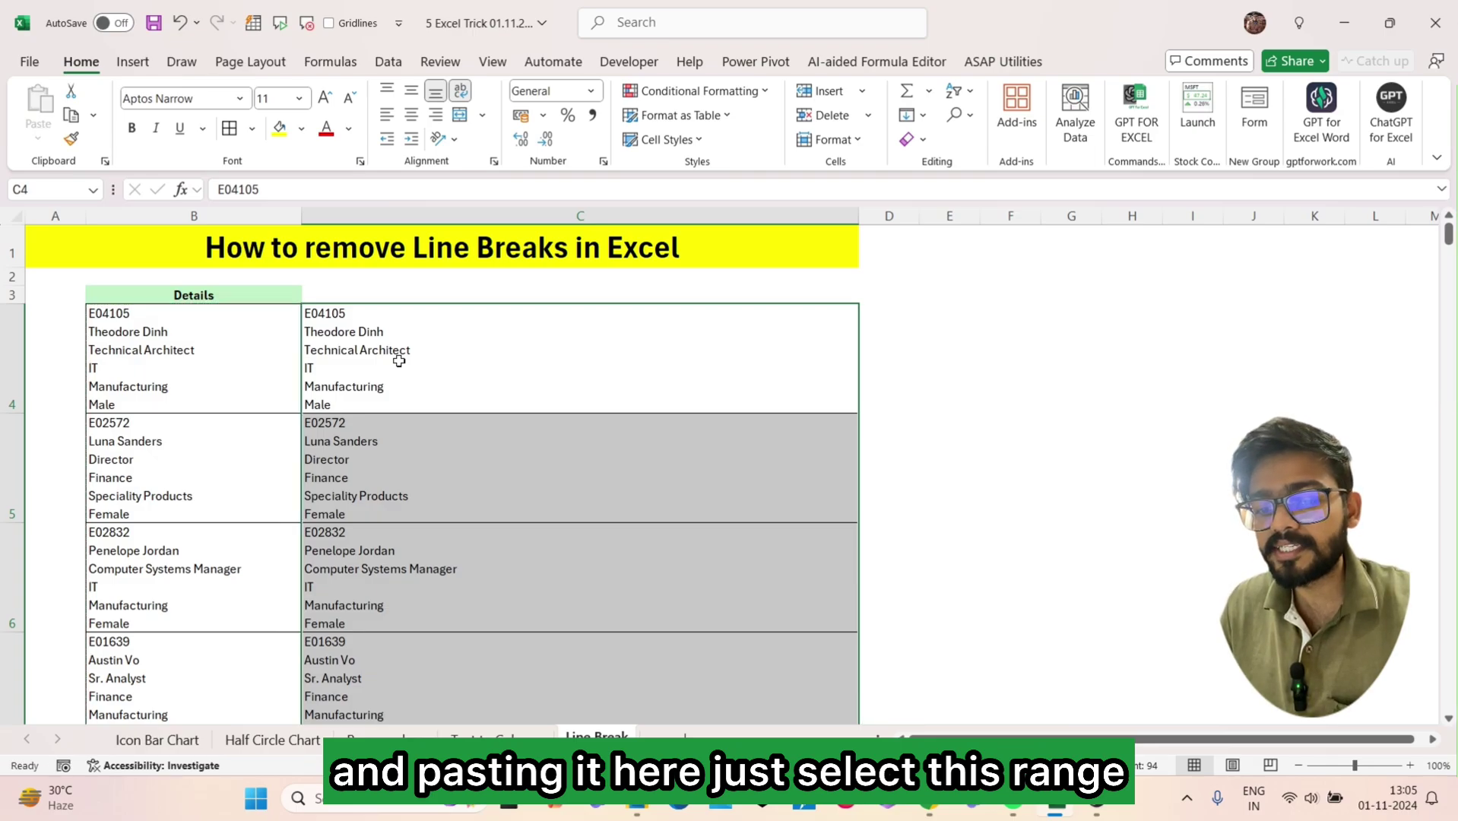
pyautogui.hotkey('ctrl', 'h')
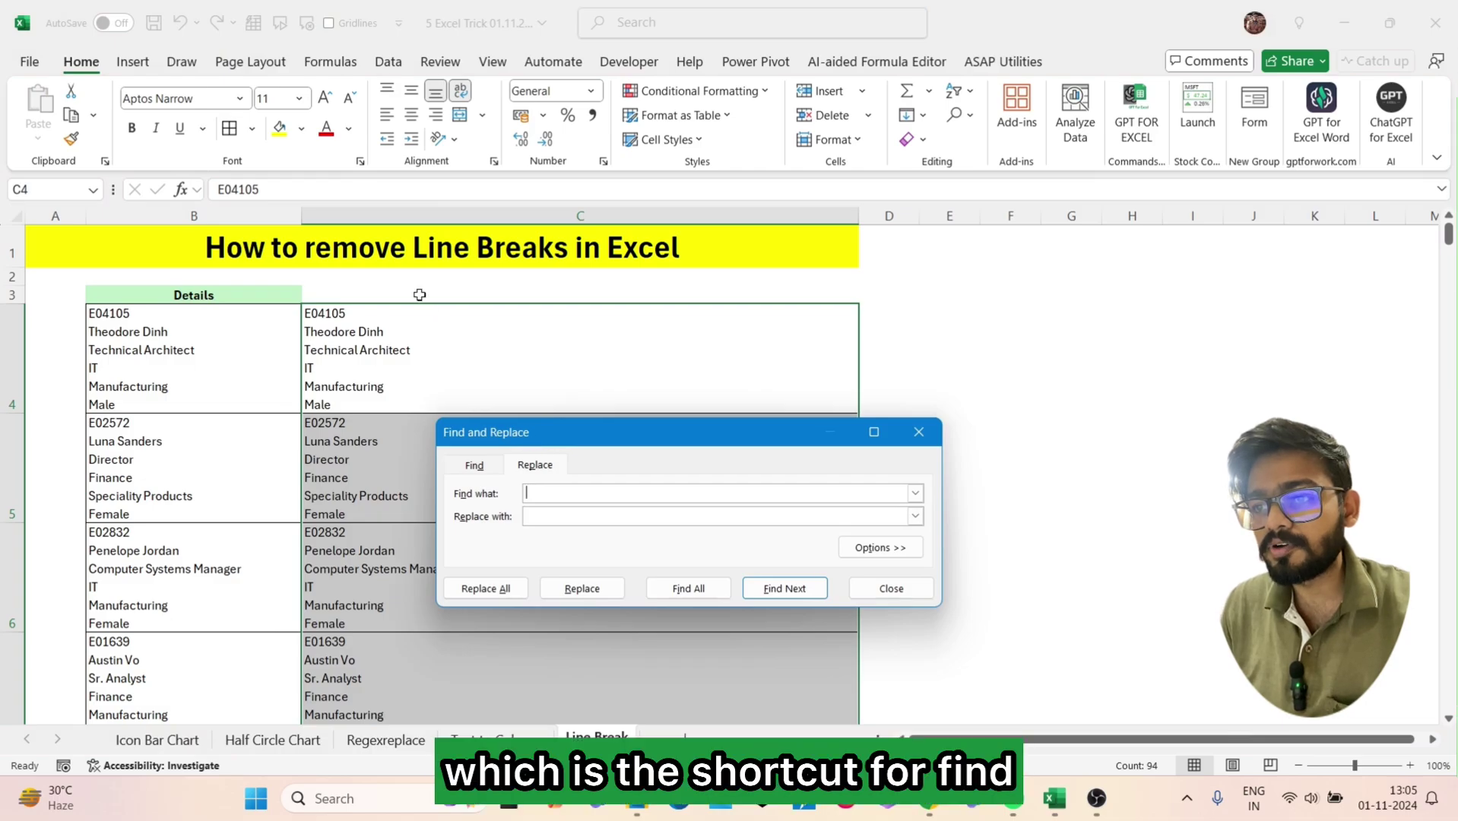
# Replace all line breaks (Ctrl+J) with commas, making 470 replacements, and close the dialog.
pyautogui.moveTo(536, 443); pyautogui.dragTo(636, 245)
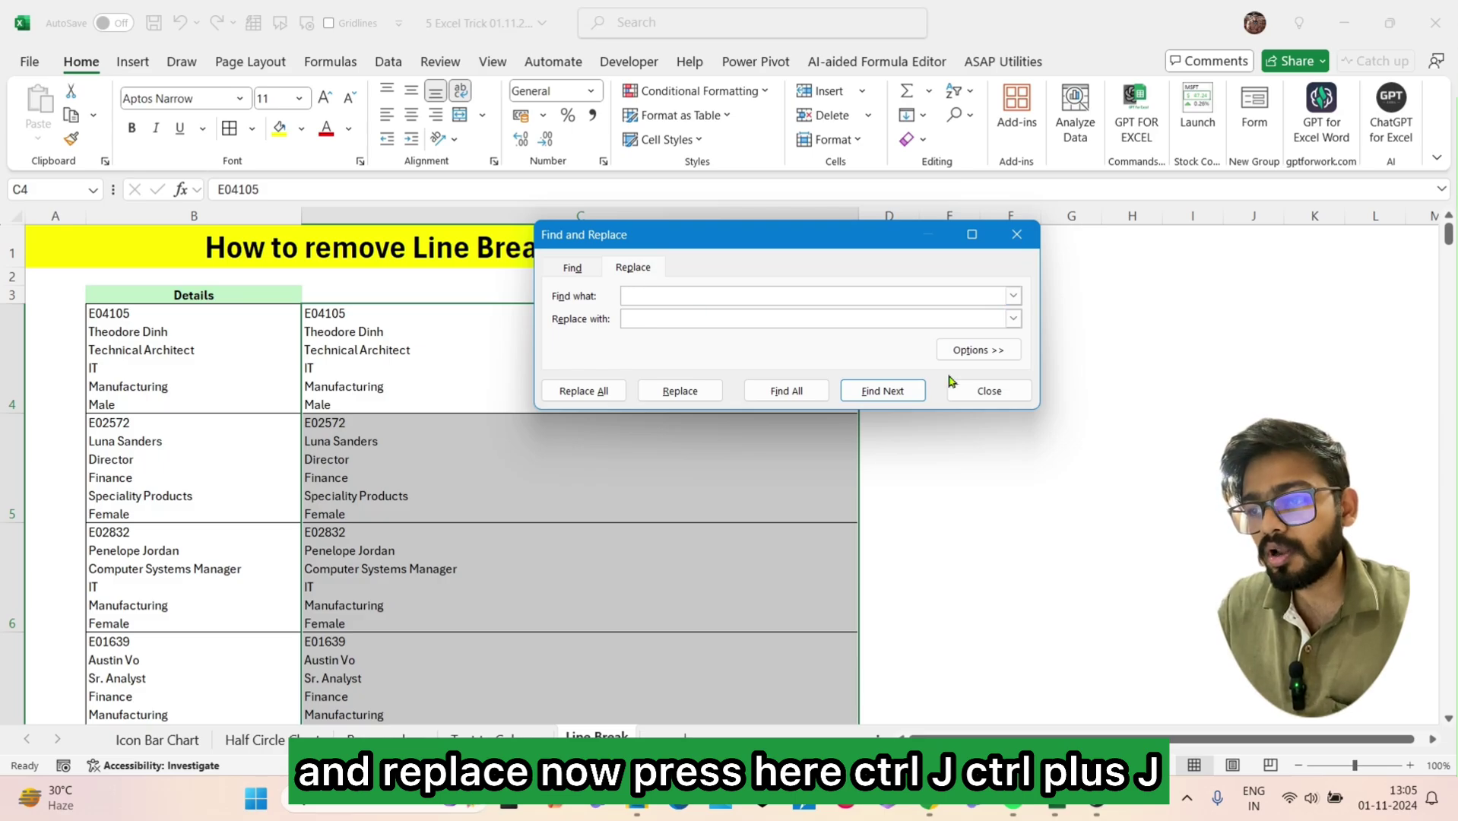
pyautogui.hotkey('ctrl', 'j')
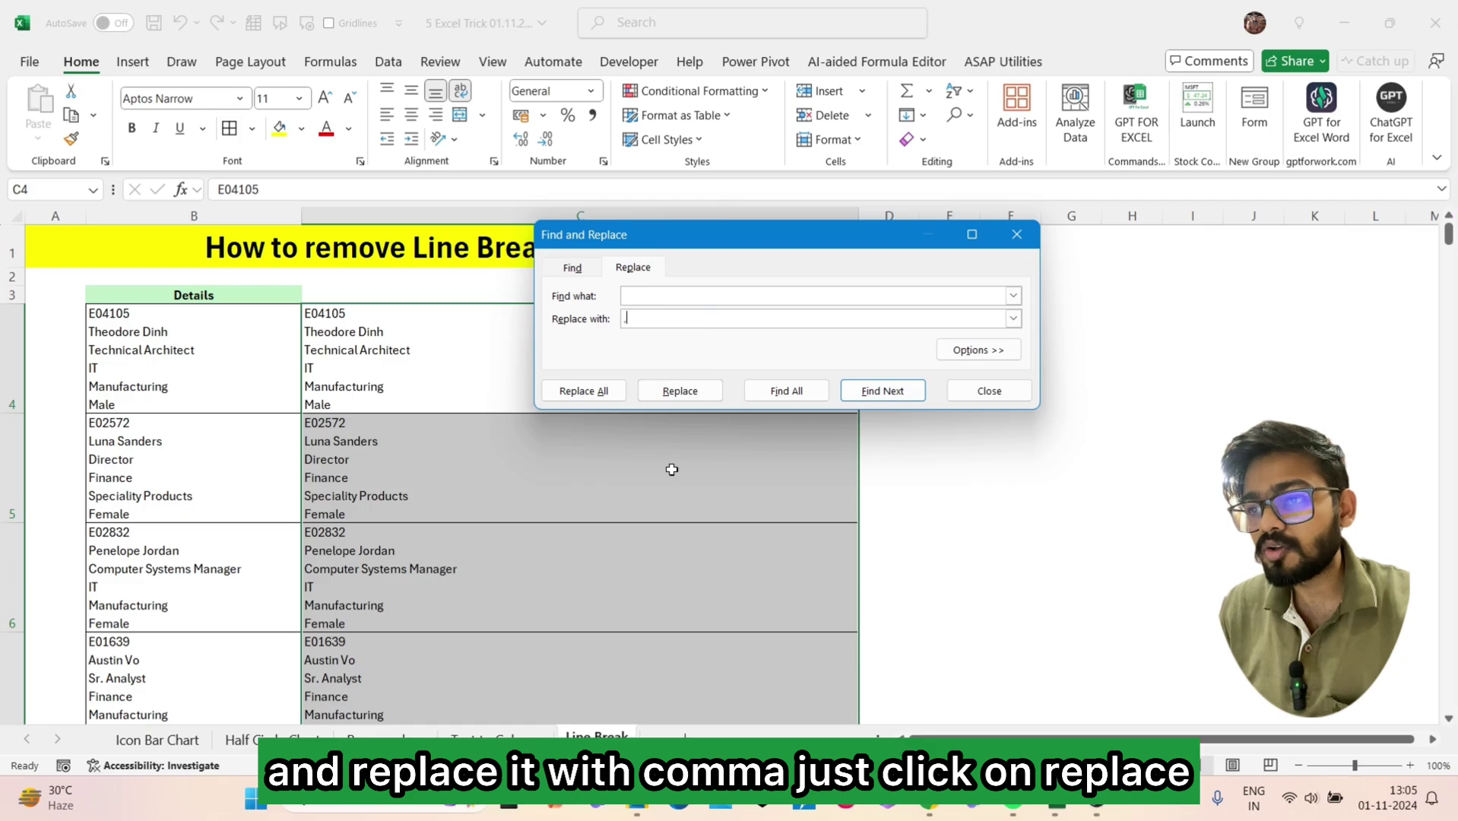
pyautogui.click(607, 391)
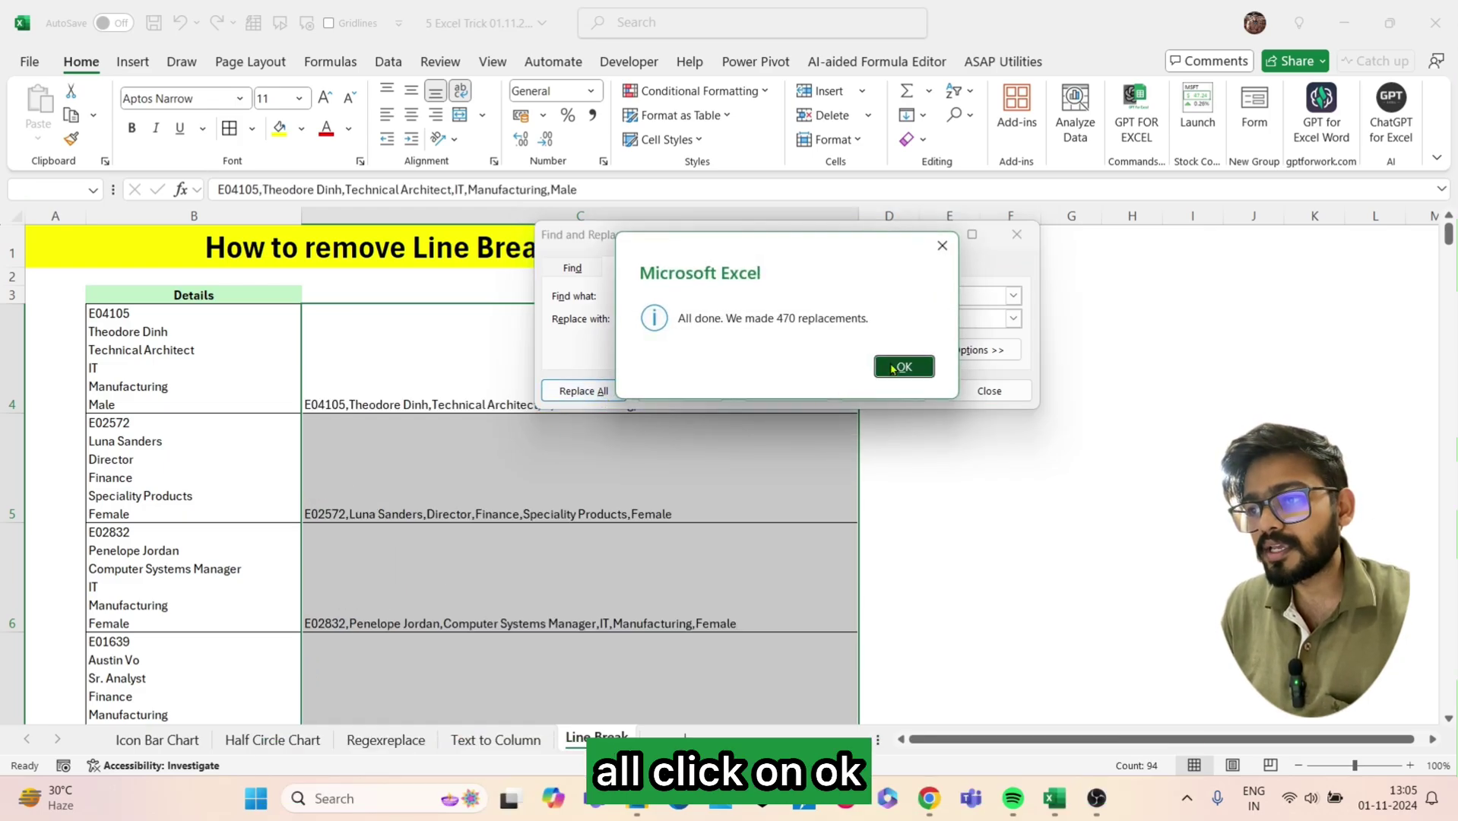
pyautogui.click(902, 366)
pyautogui.click(987, 391)
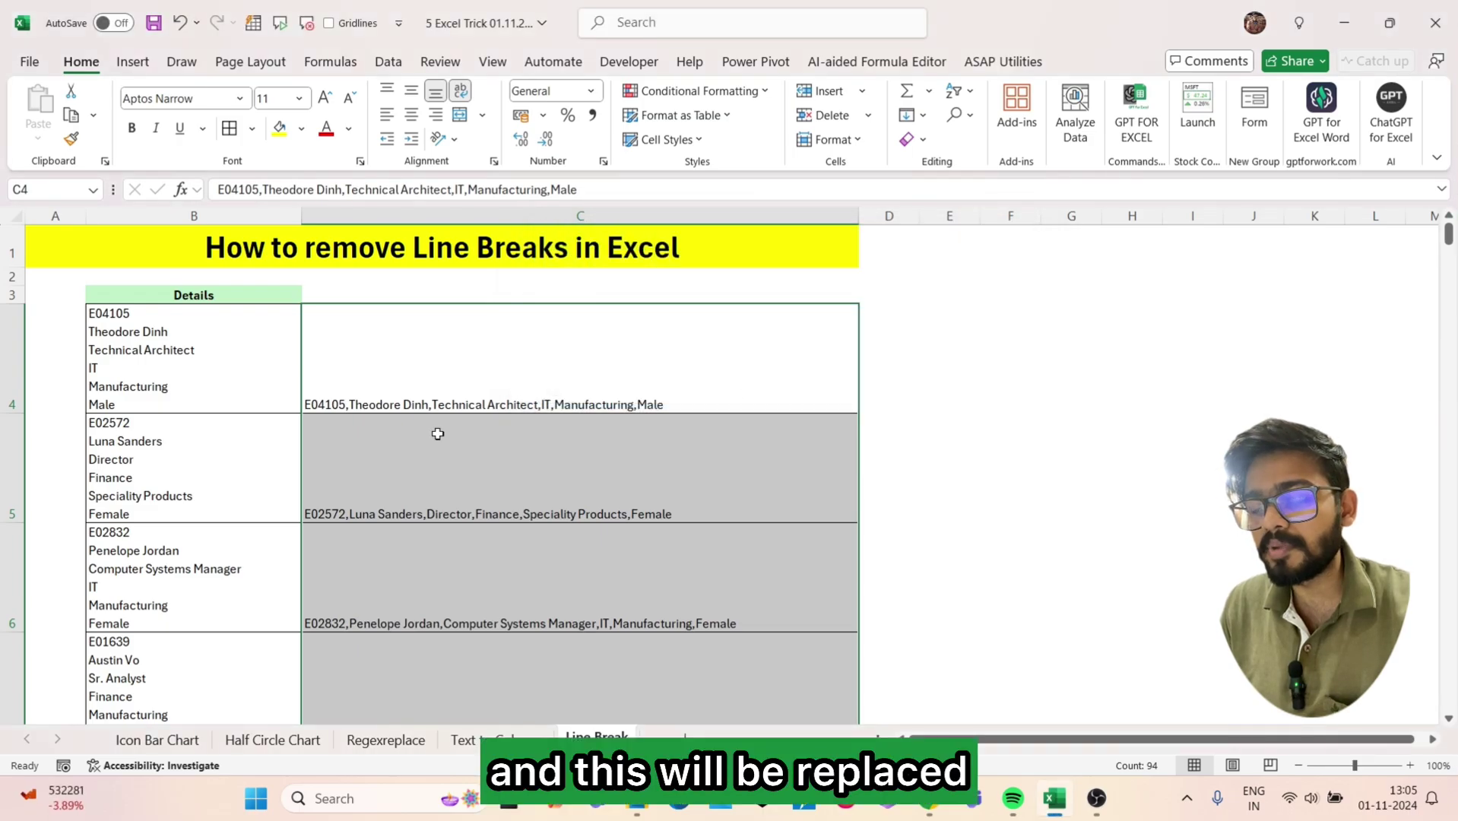
pyautogui.click(382, 384)
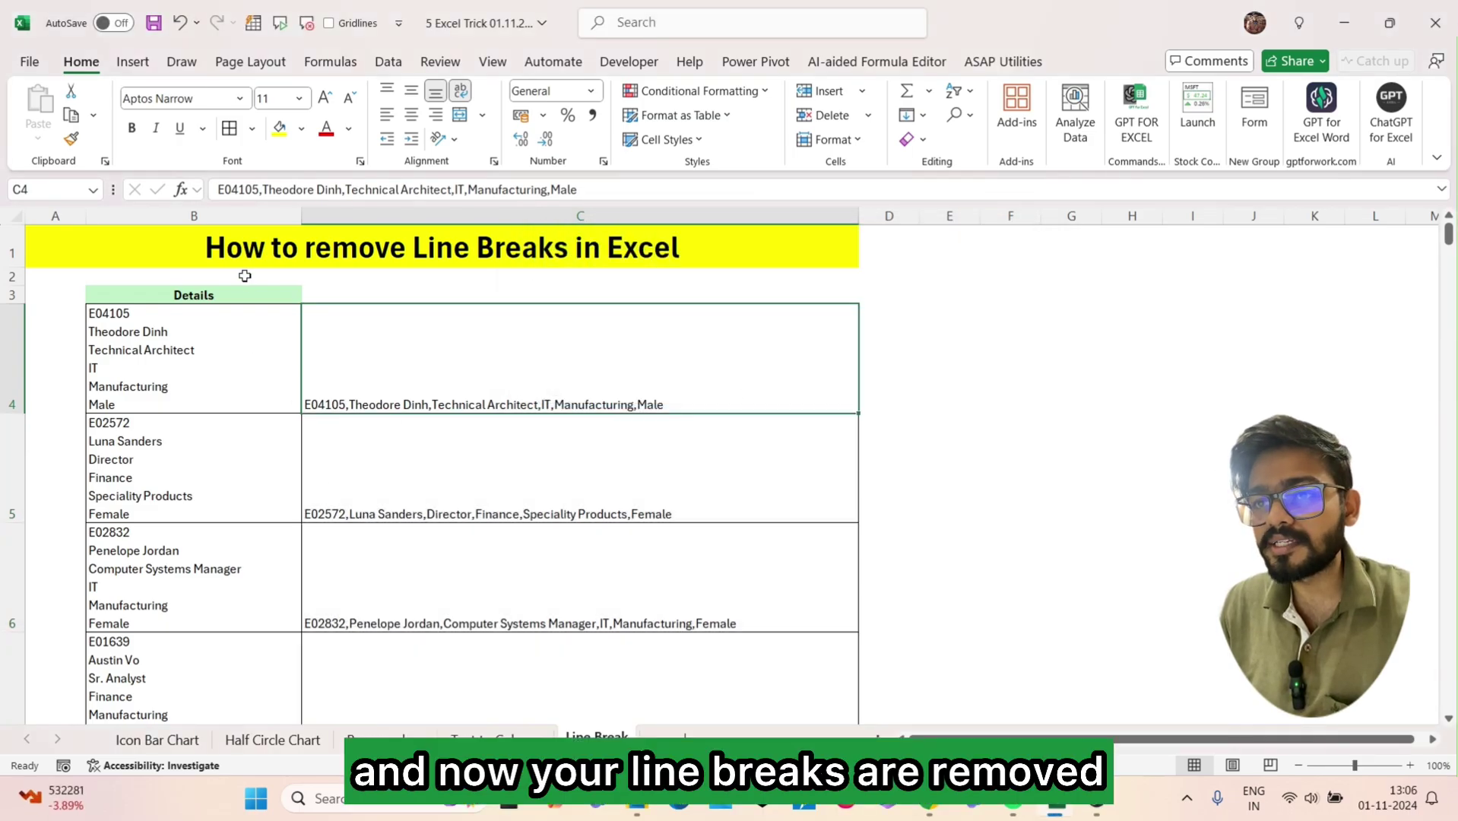
pyautogui.click(223, 360)
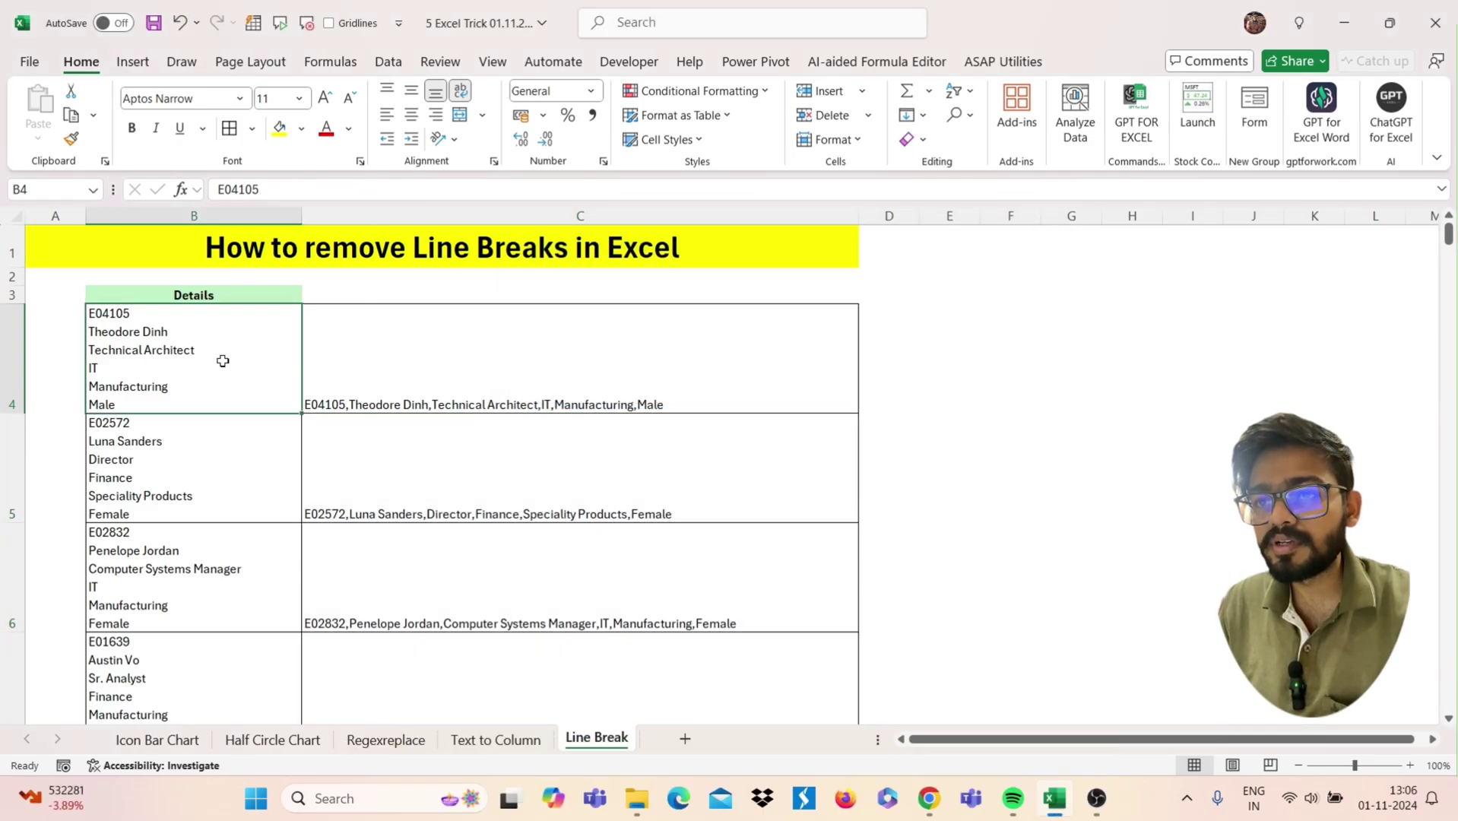
pyautogui.click(402, 403)
pyautogui.scroll(-3, 400, 405)
pyautogui.scroll(-5, 400, 405)
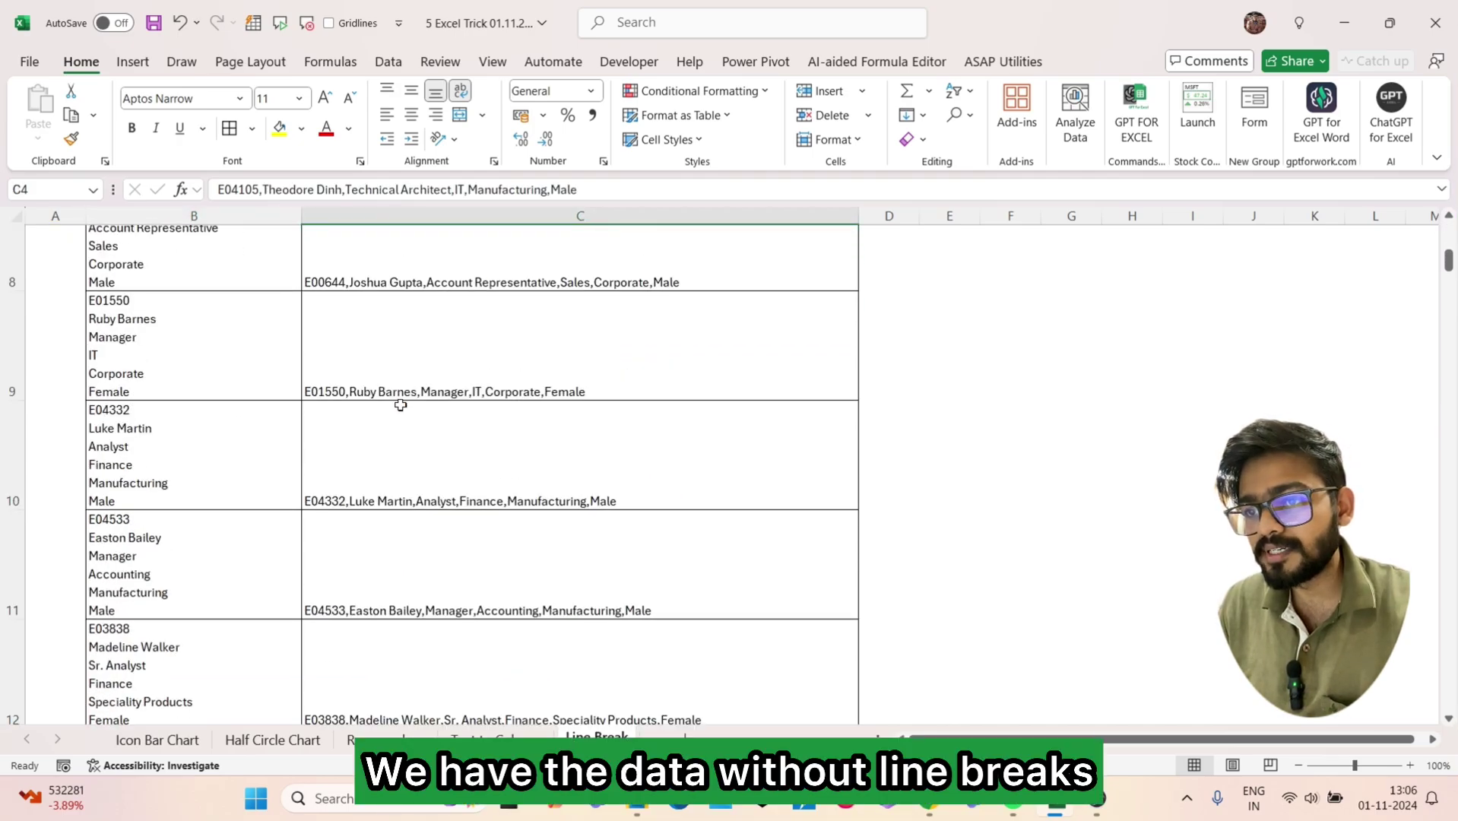
pyautogui.scroll(5, 401, 404)
pyautogui.scroll(-4, 401, 404)
pyautogui.scroll(3, 401, 404)
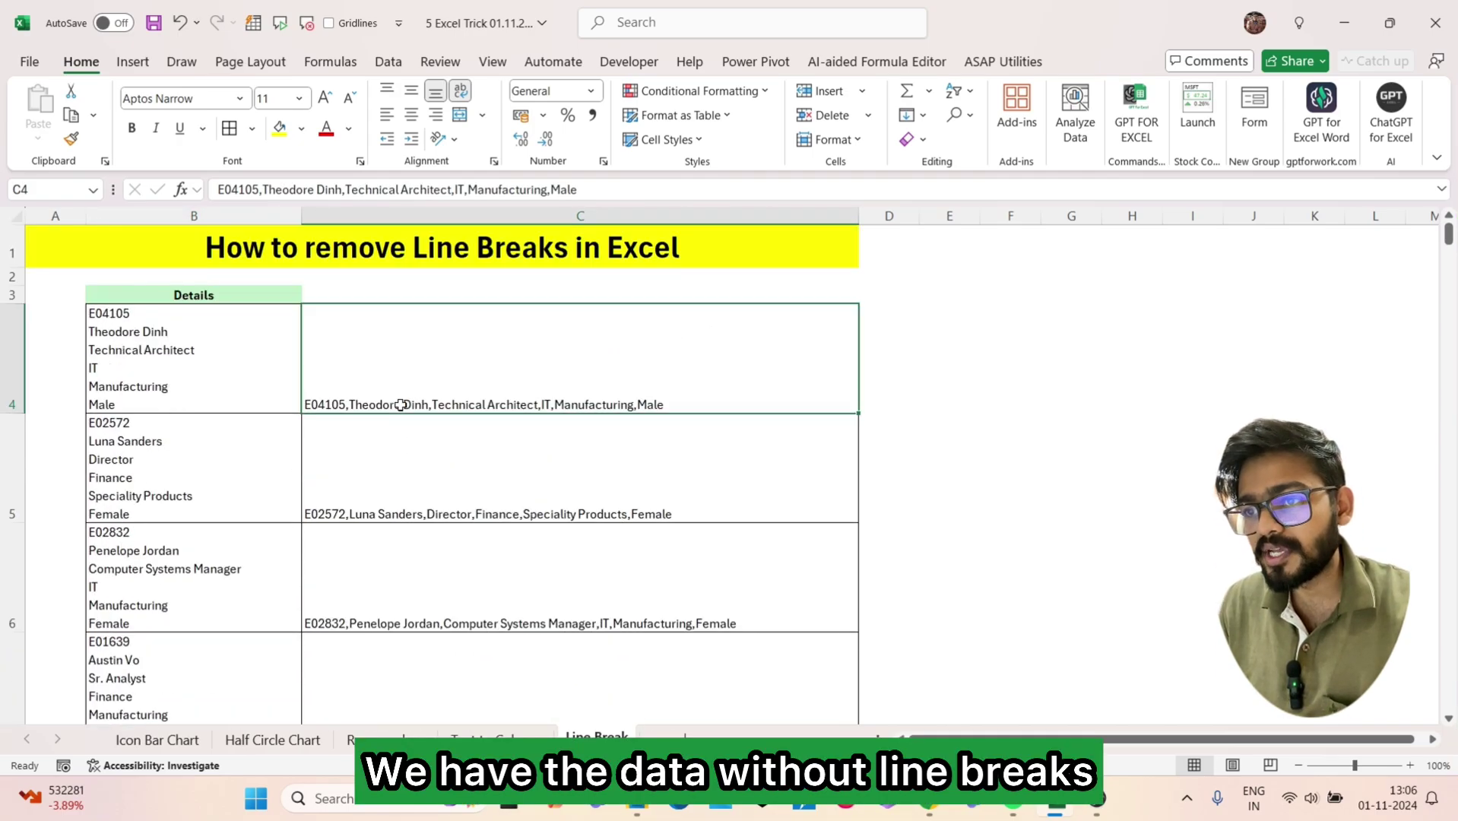